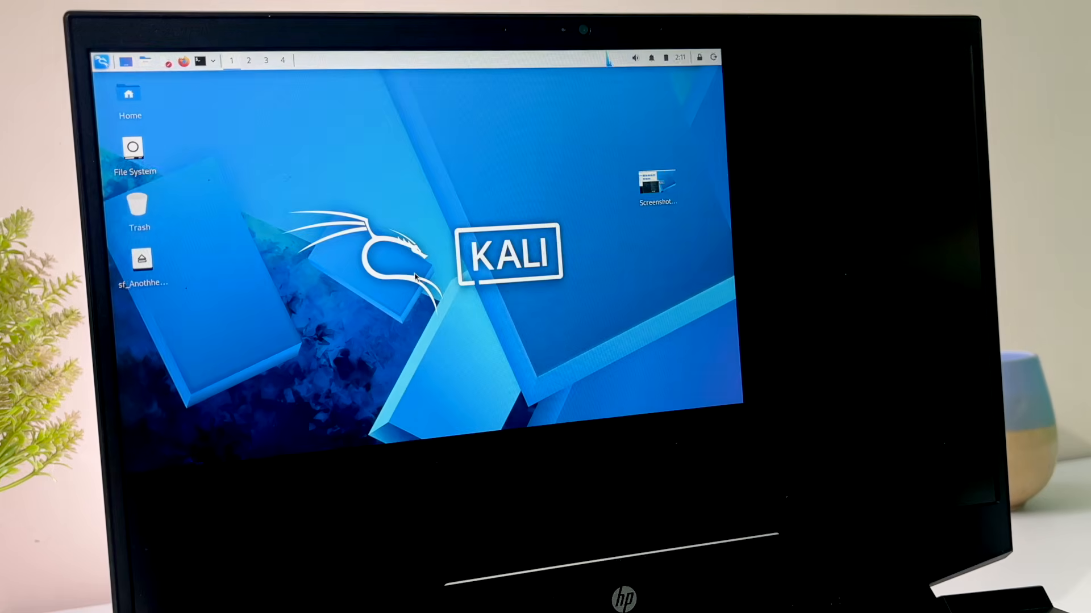
Take the Kali virtual machine out of full-screen mode, then open its file manager and a terminal
key(ctrl+f)
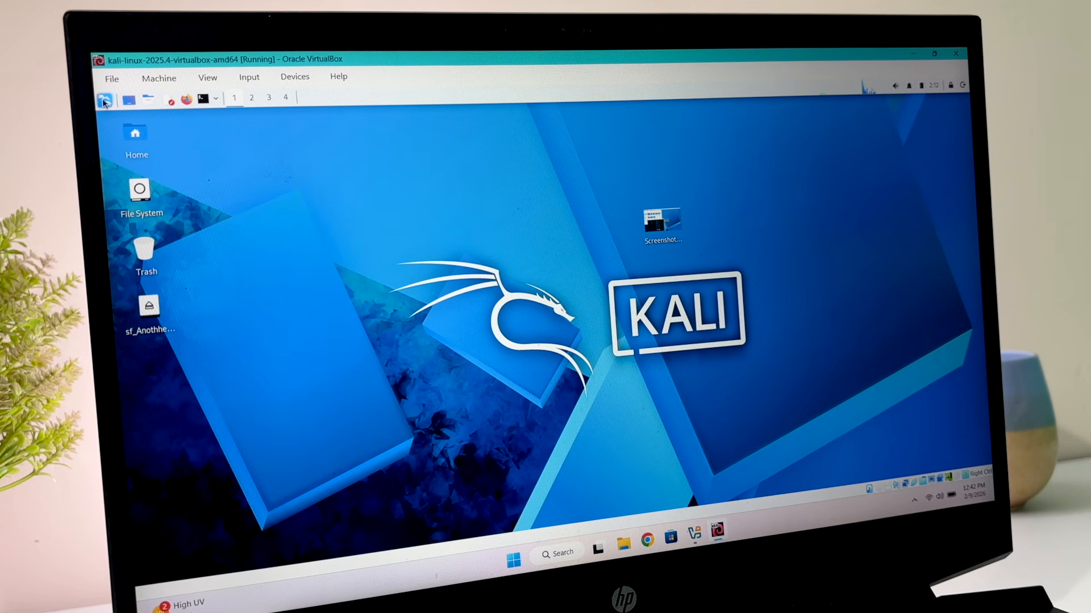
click(149, 100)
click(218, 119)
drag(419, 123, 659, 173)
key(ctrl+alt+t)
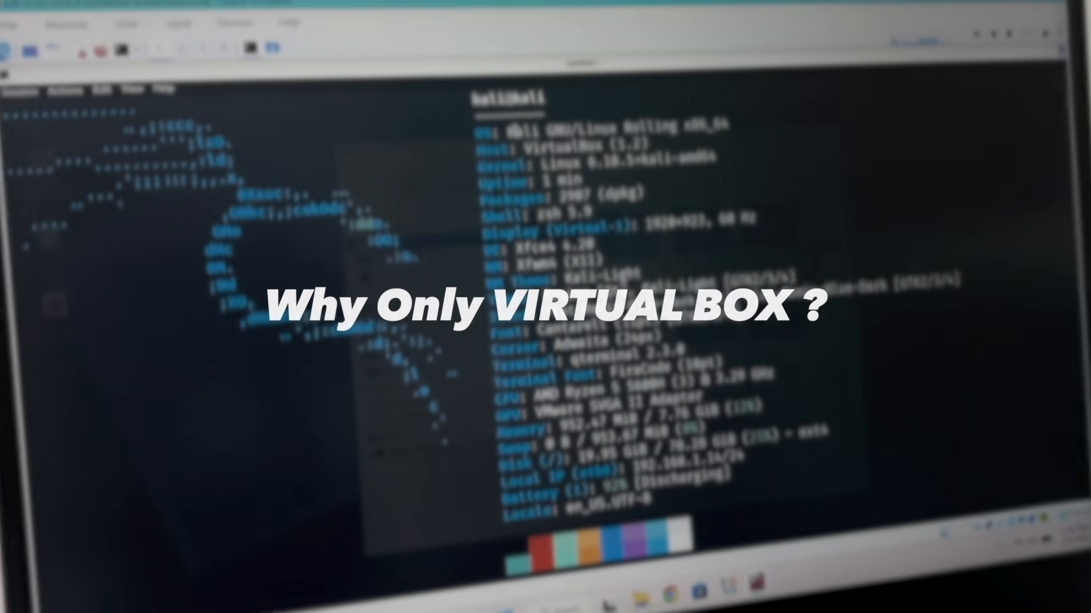
Highlight the host entry in the terminal's system information, then clear the terminal and run htop
drag(512, 115, 756, 100)
drag(543, 177, 649, 173)
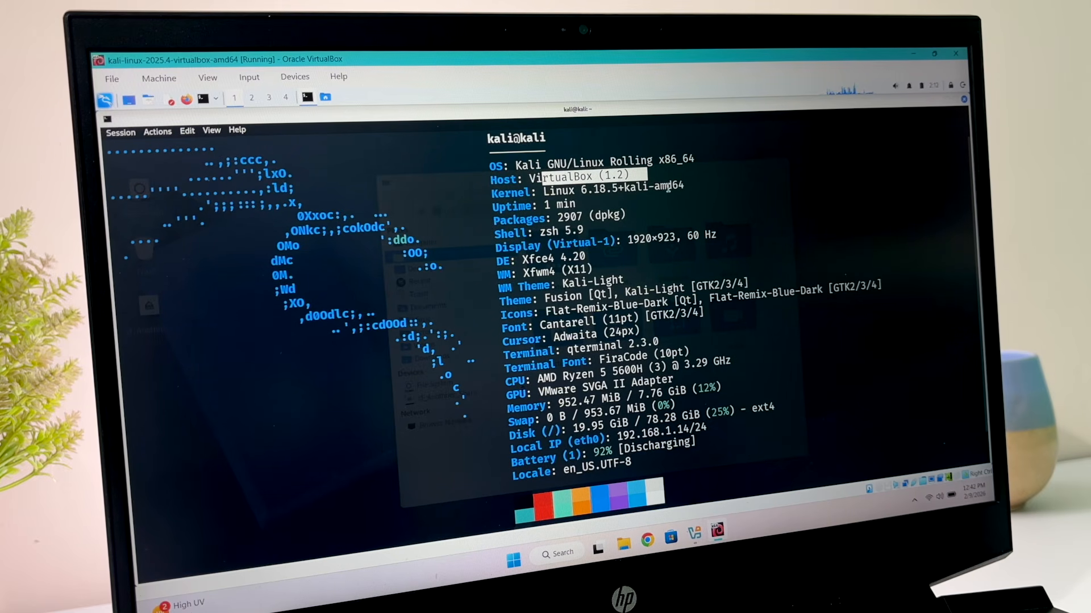
key(ctrl+l)
text(htop)
key(Return)
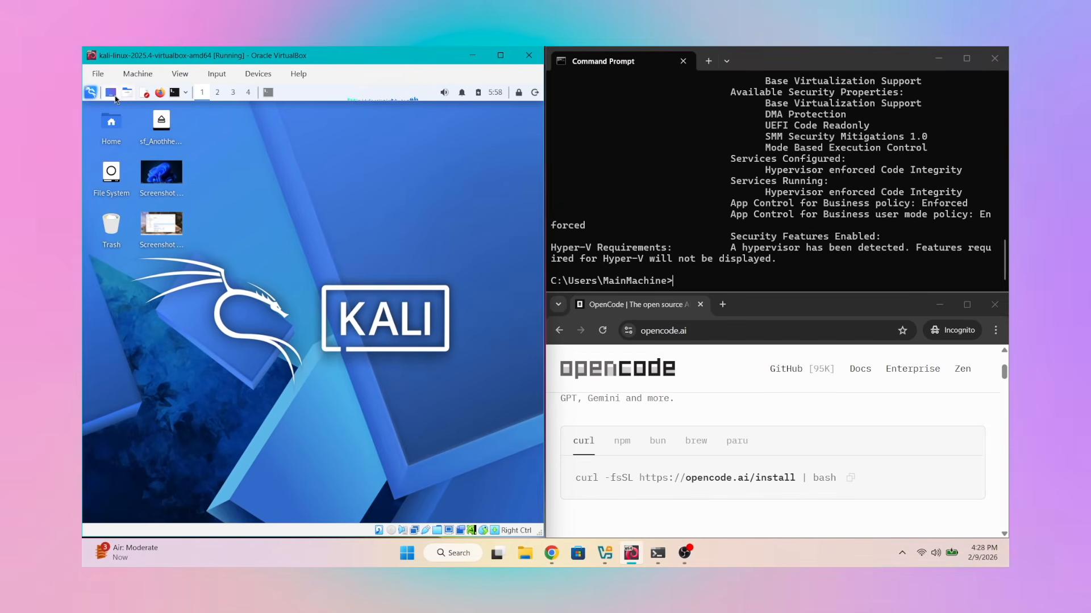
Open the kali home folder and a terminal in the virtual machine, and enlarge the terminal text three times
click(115, 96)
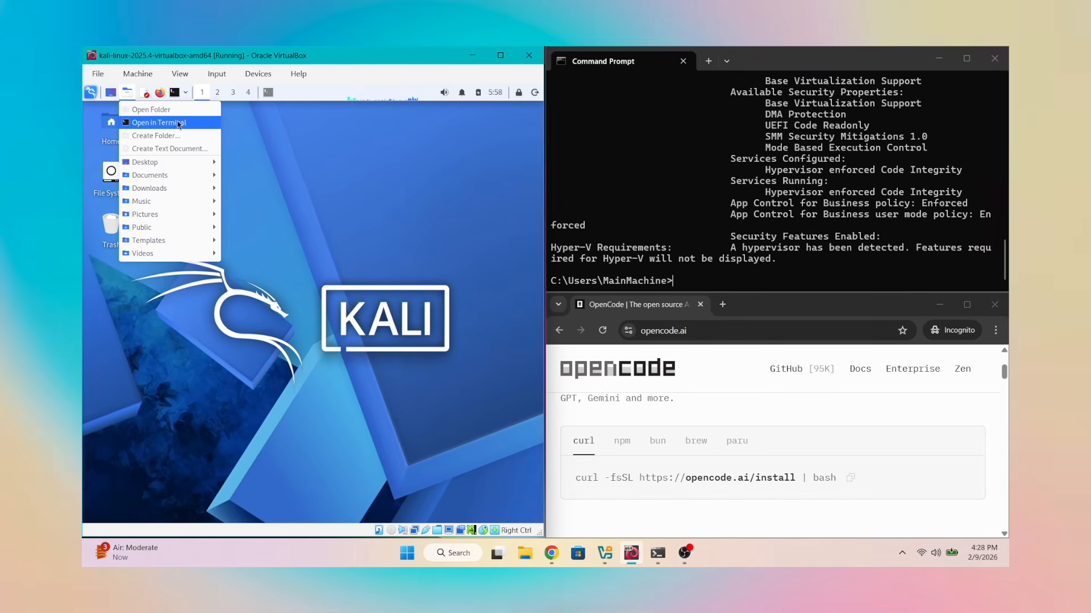
click(137, 121)
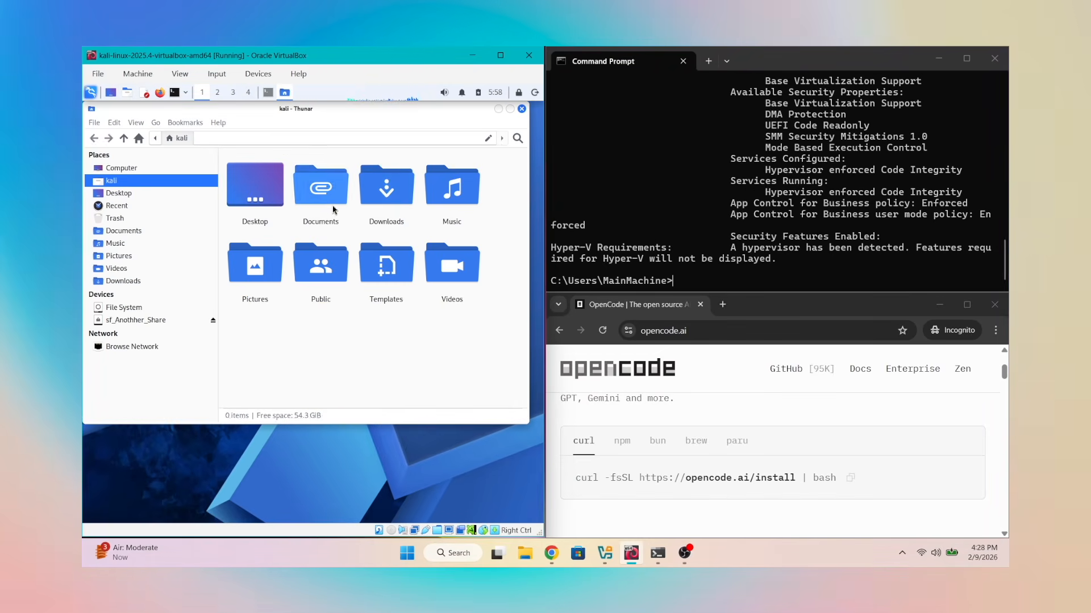
click(175, 92)
key(ctrl+plus)
key(ctrl+plus)
key(ctrl+plus)
key(ctrl+plus)
key(ctrl+plus)
key(ctrl+plus)
key(ctrl+plus)
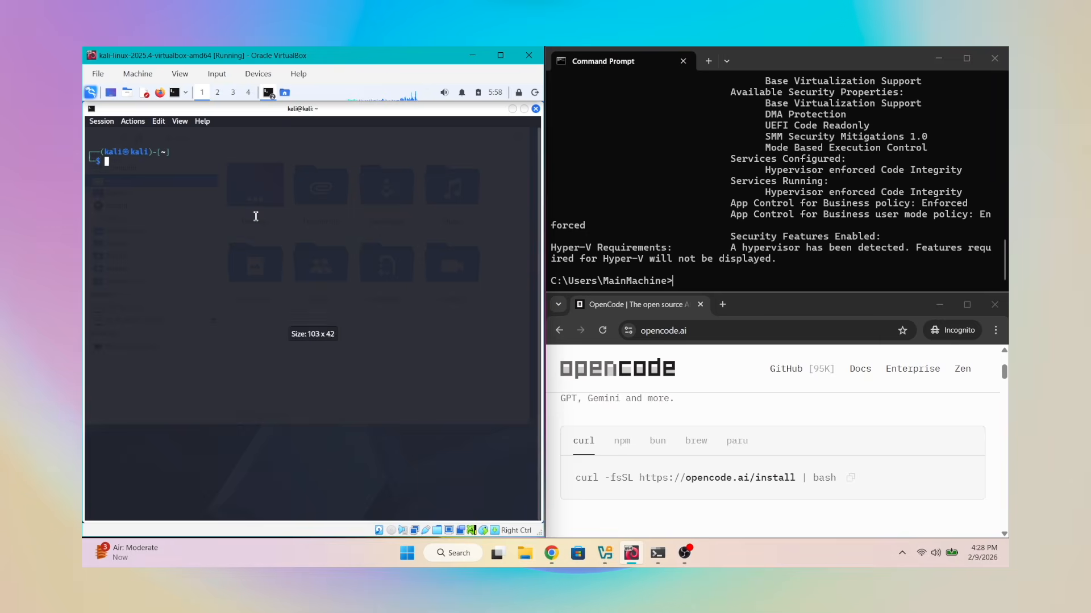
click(860, 510)
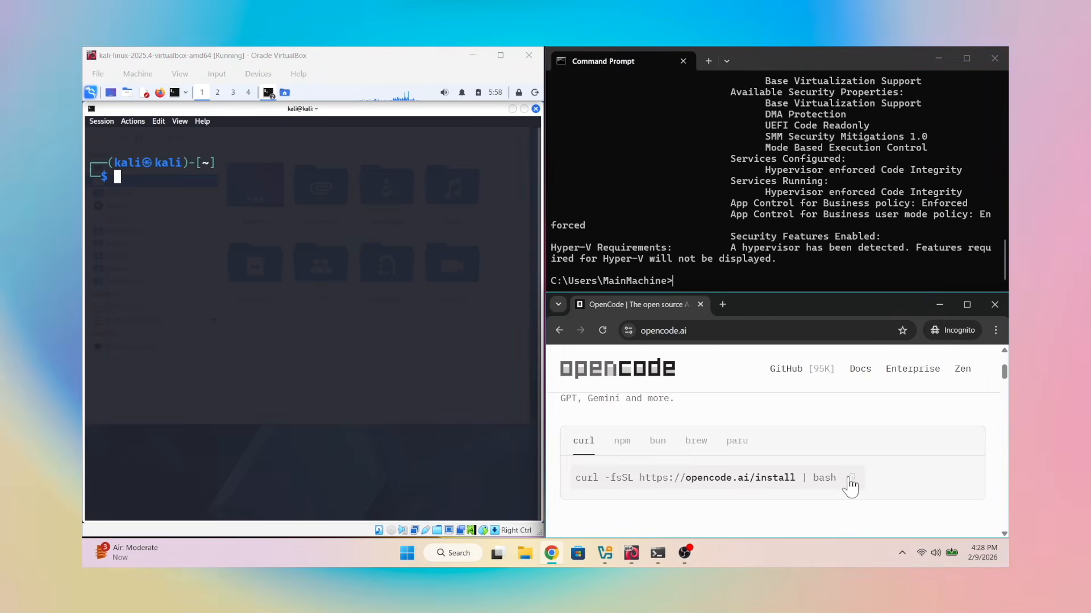
right_click(197, 199)
click(304, 230)
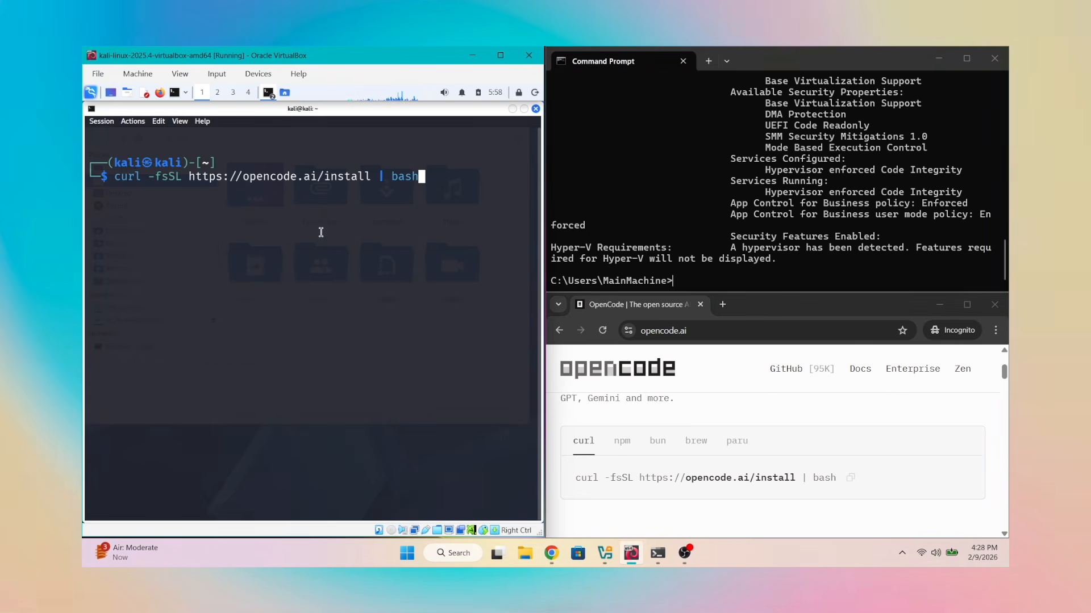
key(Return)
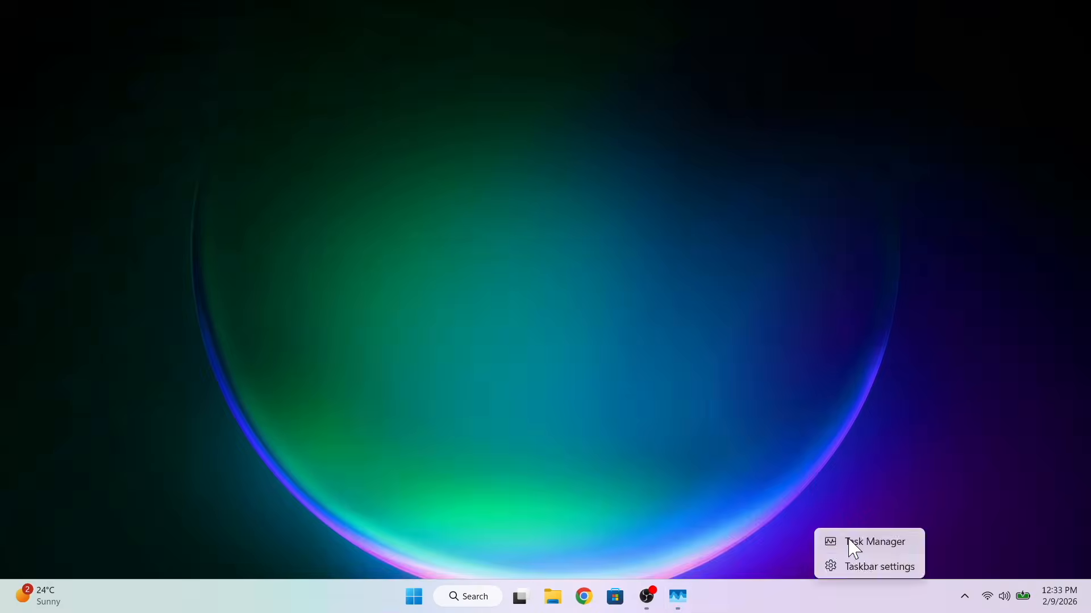
Open Task Manager on the Windows host
click(739, 395)
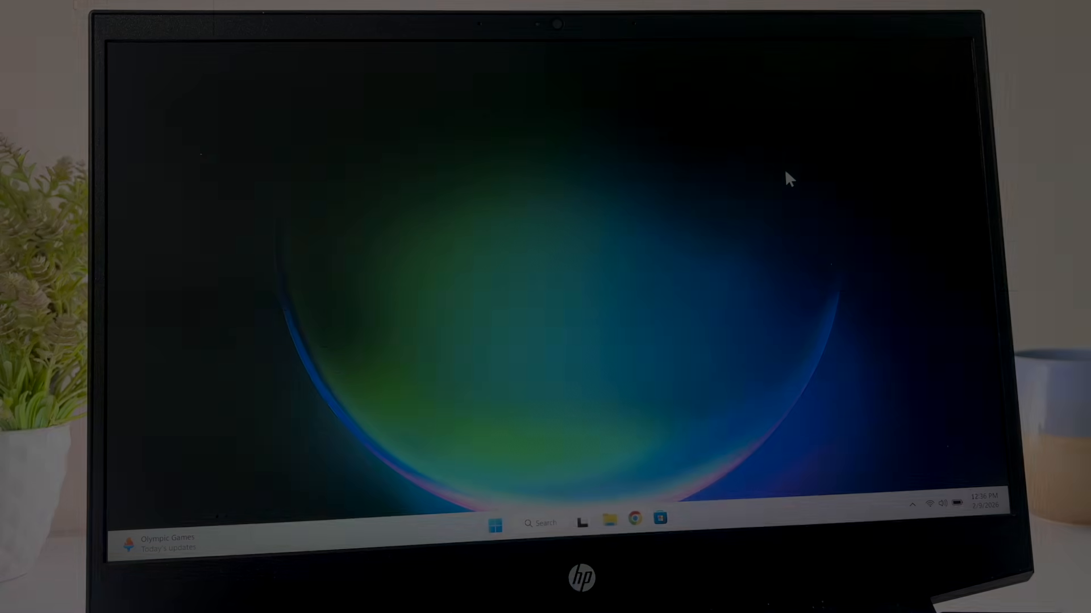
Restart the Windows computer and enter the BIOS Setup Utility
key(alt+F4)
key(Down)
key(Return)
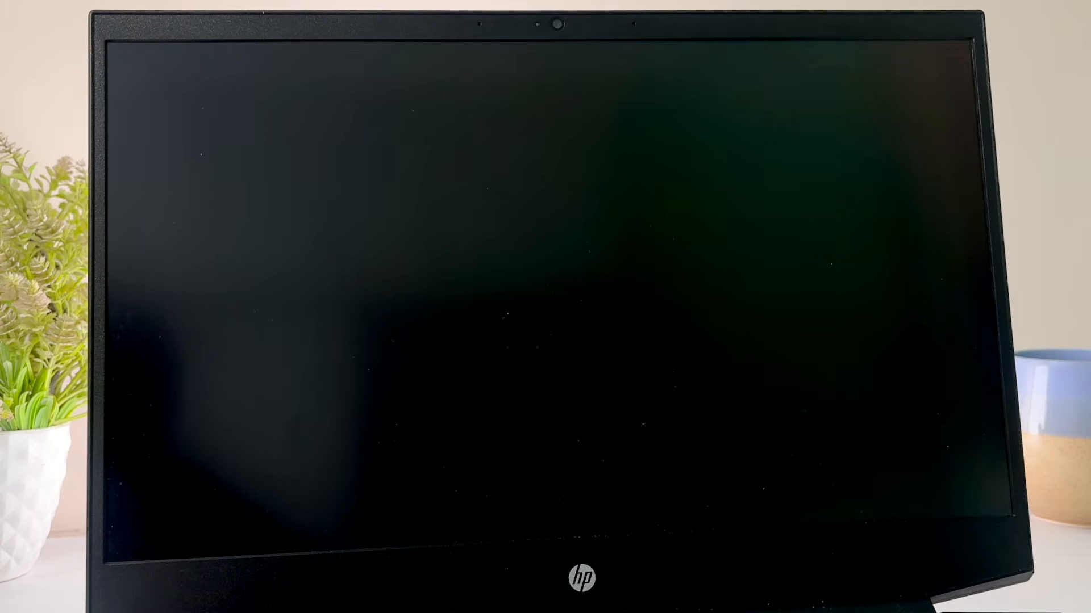
key(Escape)
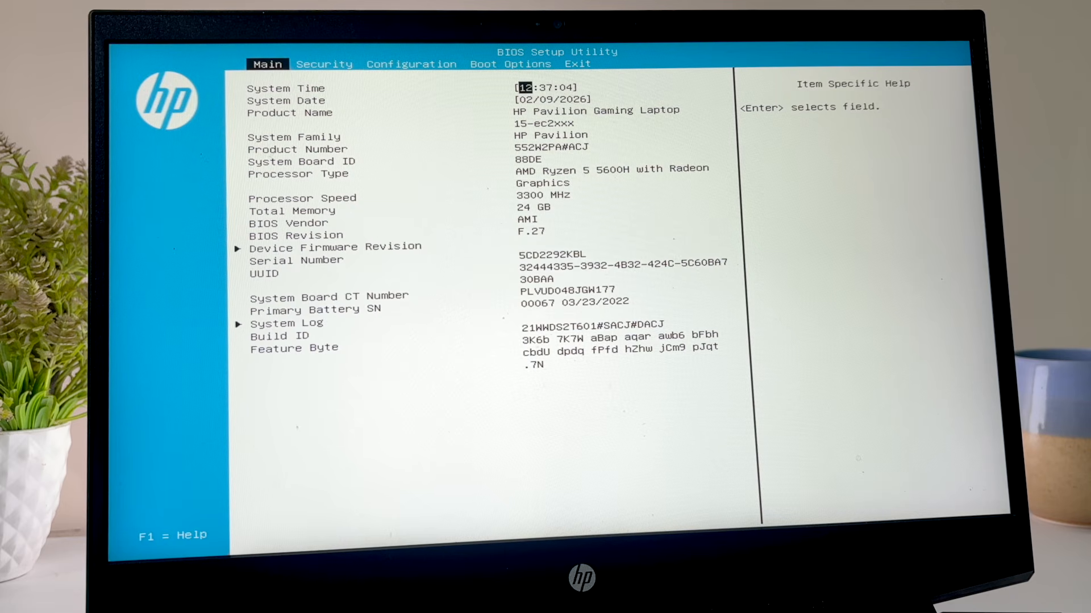
Set Virtualization Technology to Enabled in the BIOS configuration settings
key(Right)
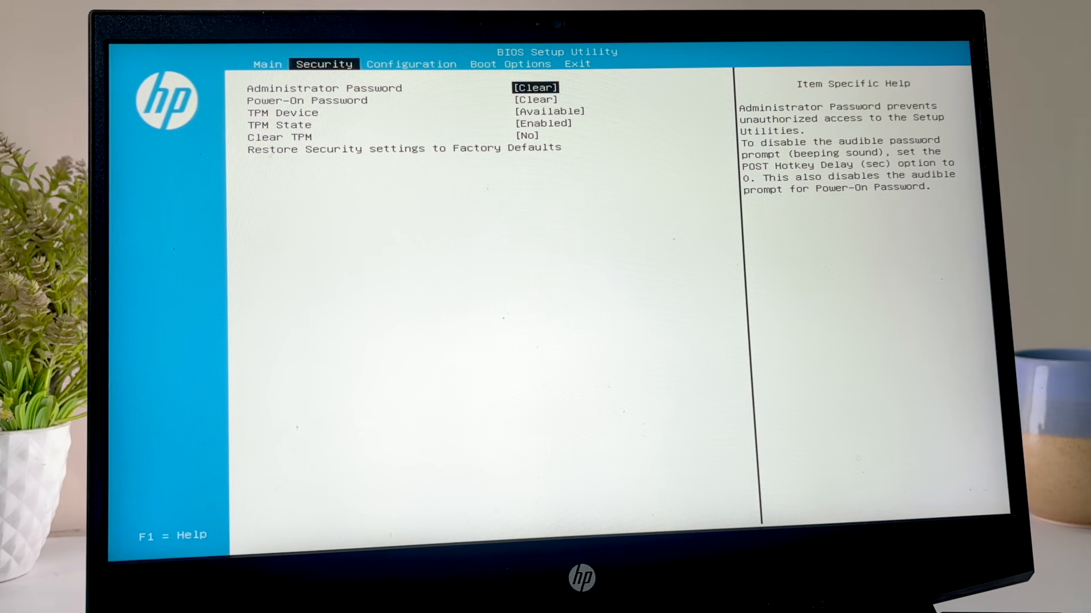
key(Right)
key(Down)
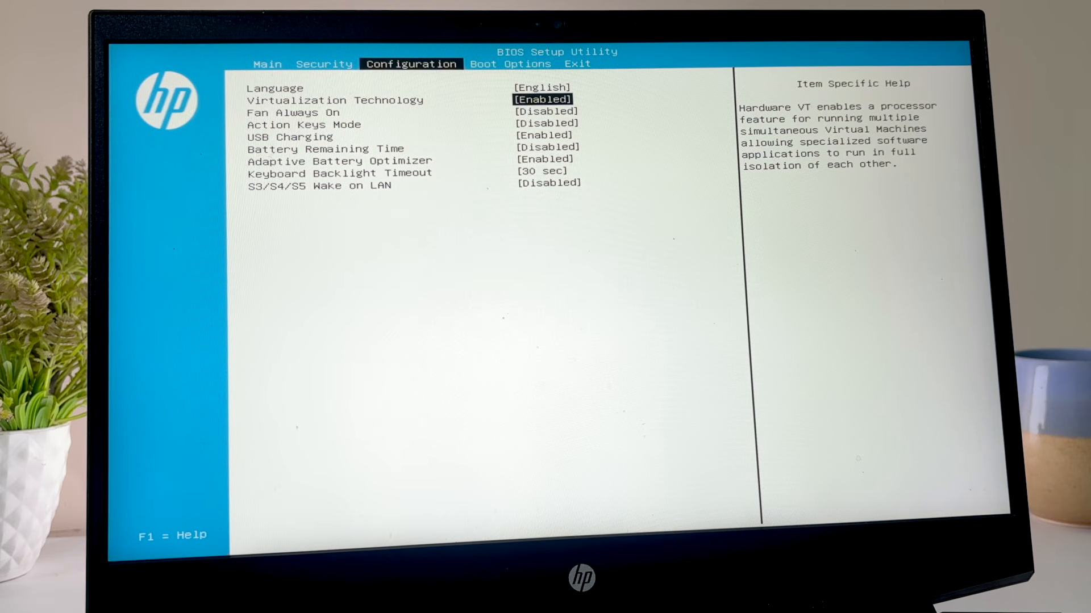
key(Return)
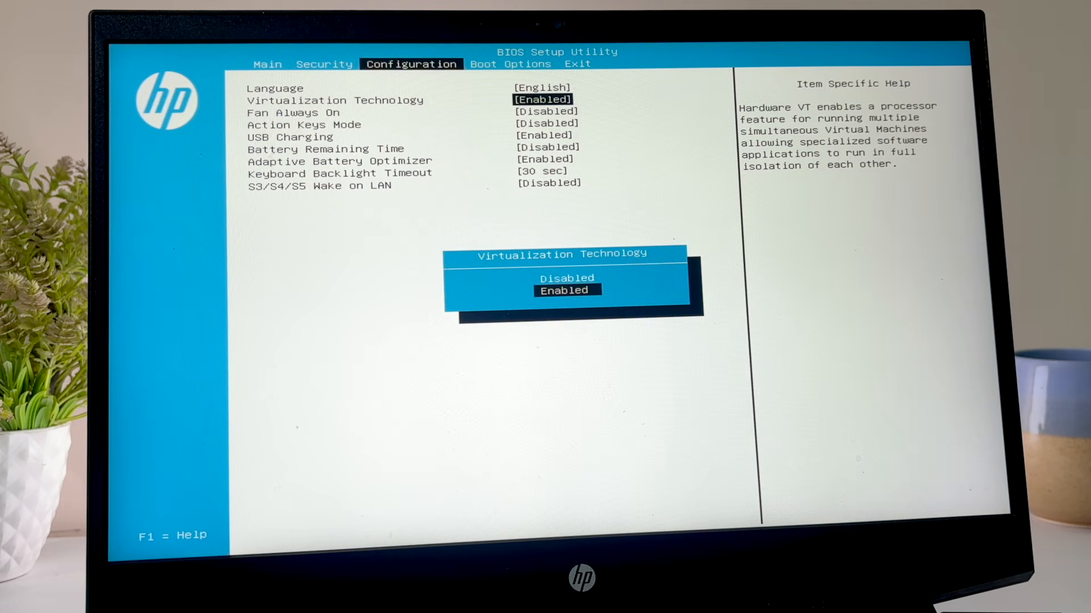
key(Up)
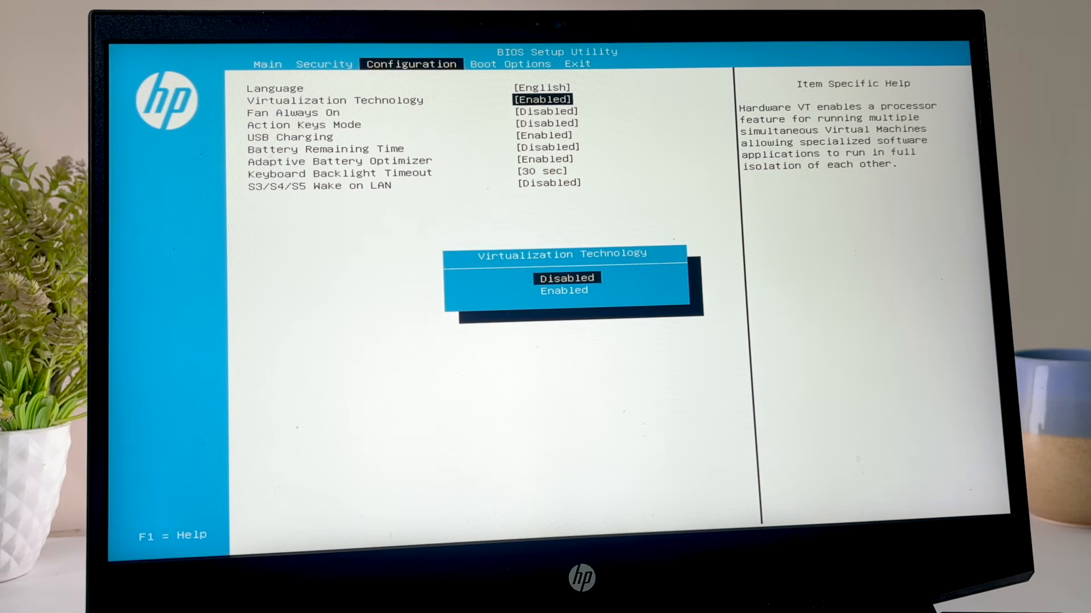
key(Down)
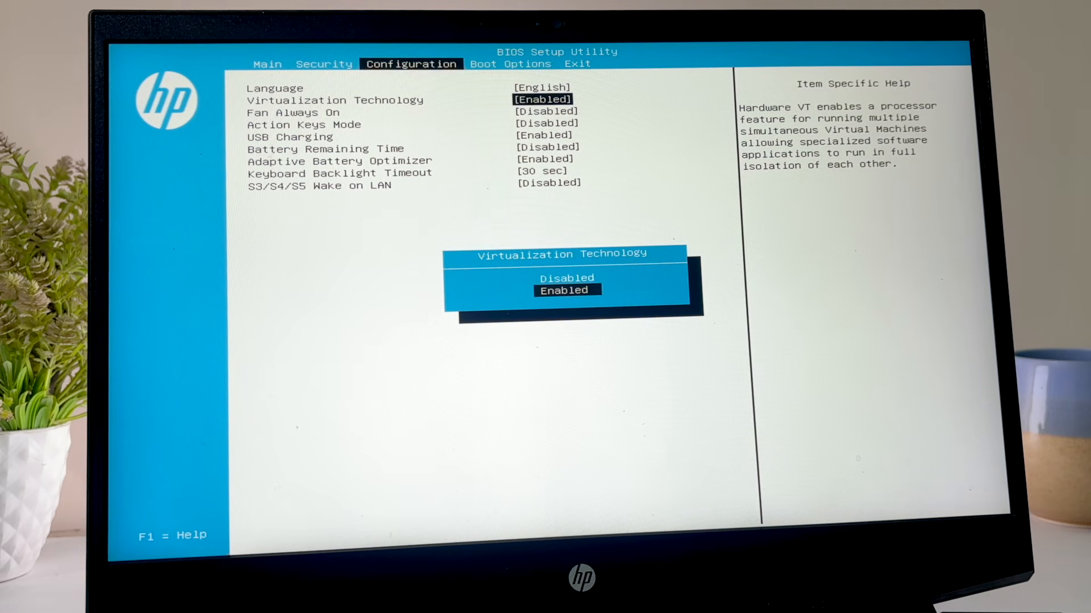
key(Return)
Save the BIOS changes and exit the setup utility, confirming the save
key(Right)
key(Right)
key(Return)
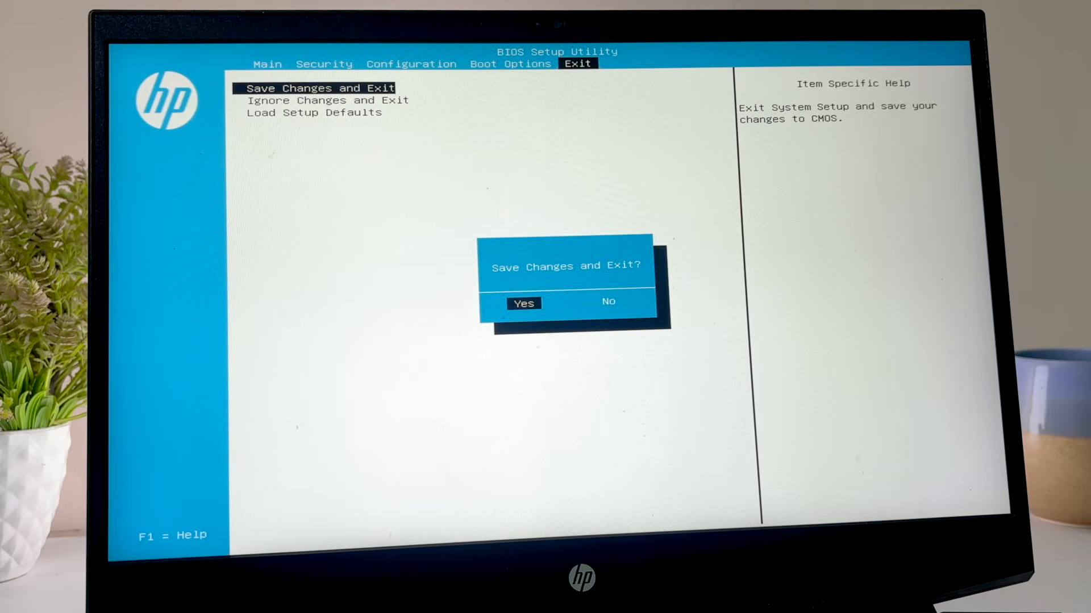
key(Return)
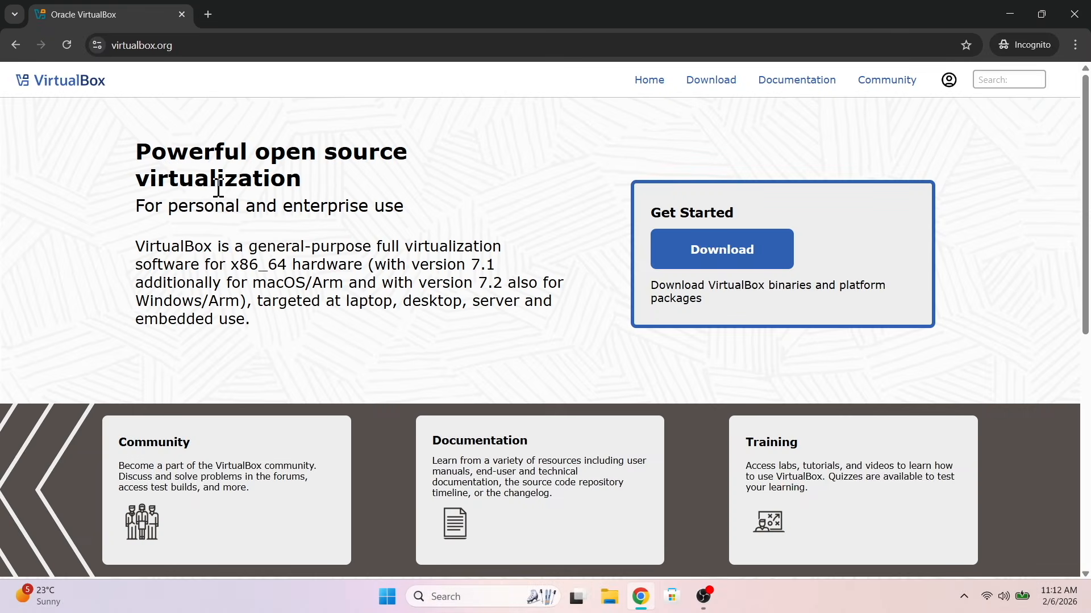
Download the VirtualBox 7.2.6 platform package for Windows hosts from virtualbox.org
click(726, 252)
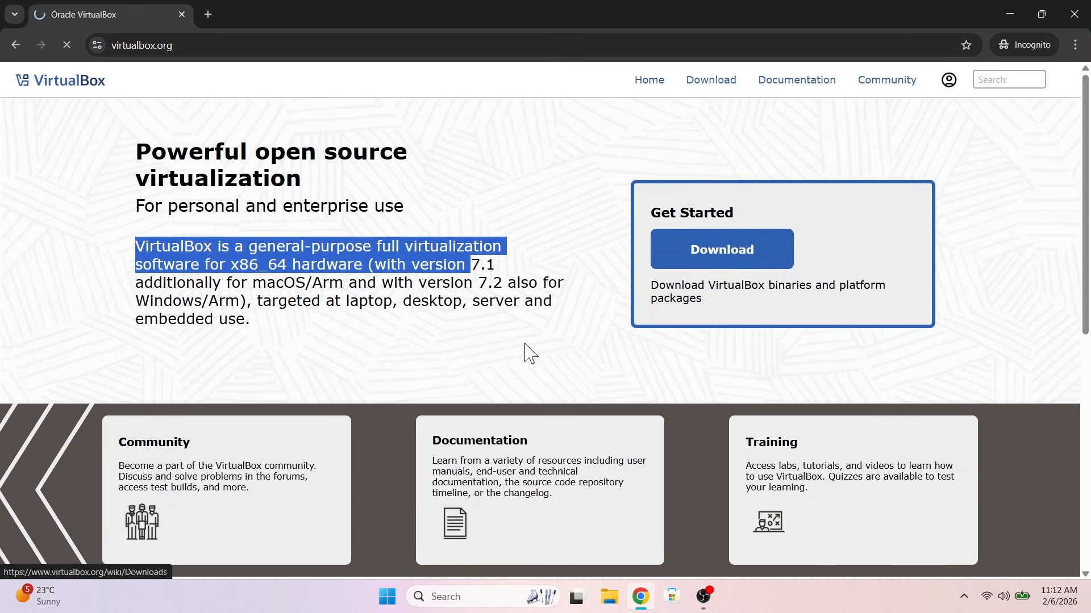
scroll(404, 372, down, 1)
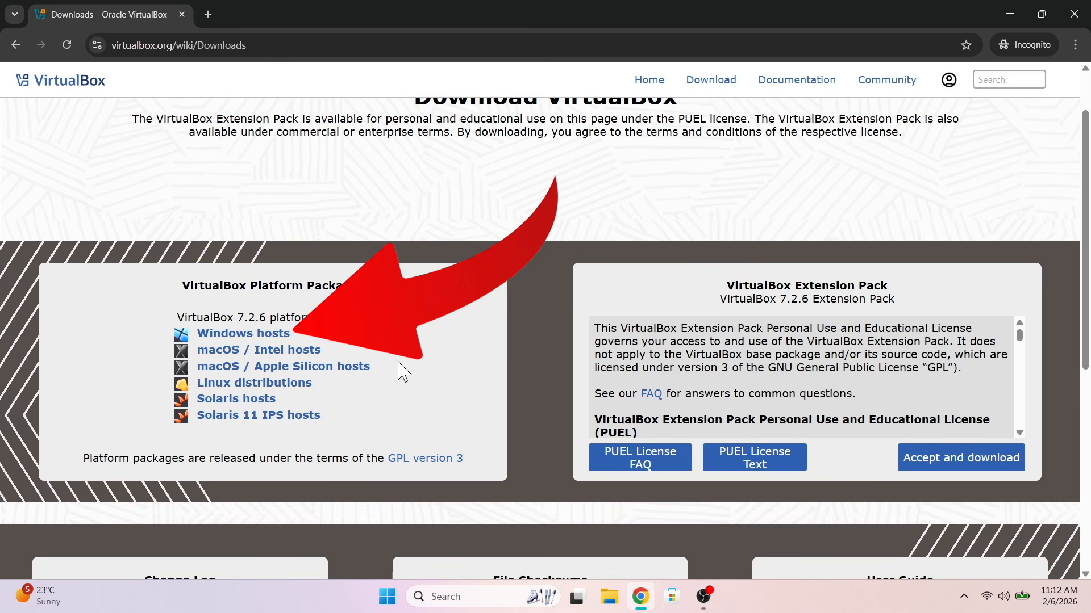
click(281, 336)
click(420, 319)
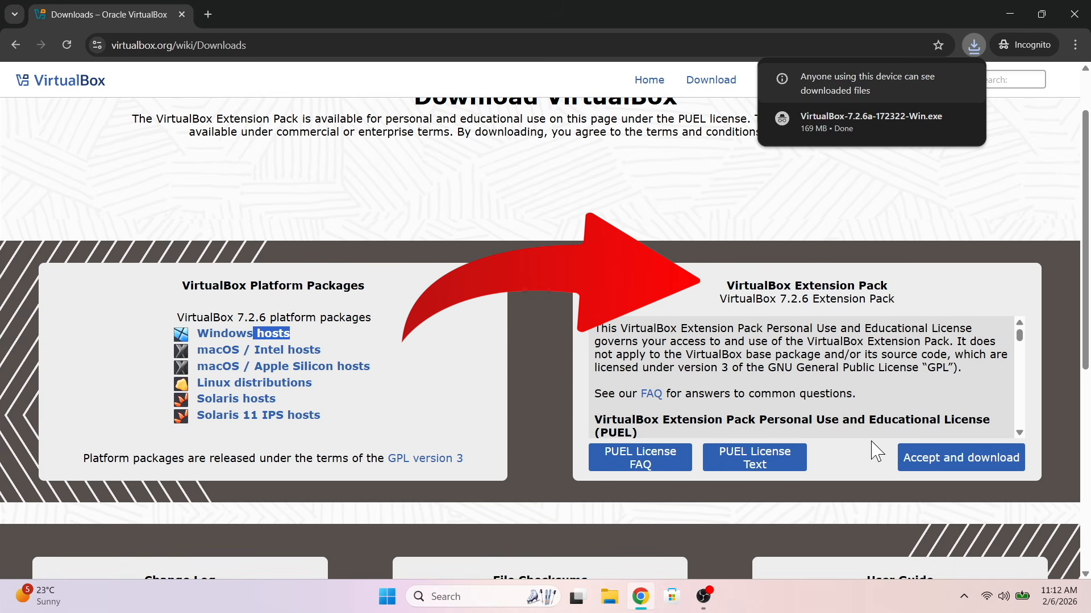
Accept the license and download the VirtualBox 7.2.6 Extension Pack
click(917, 461)
click(425, 314)
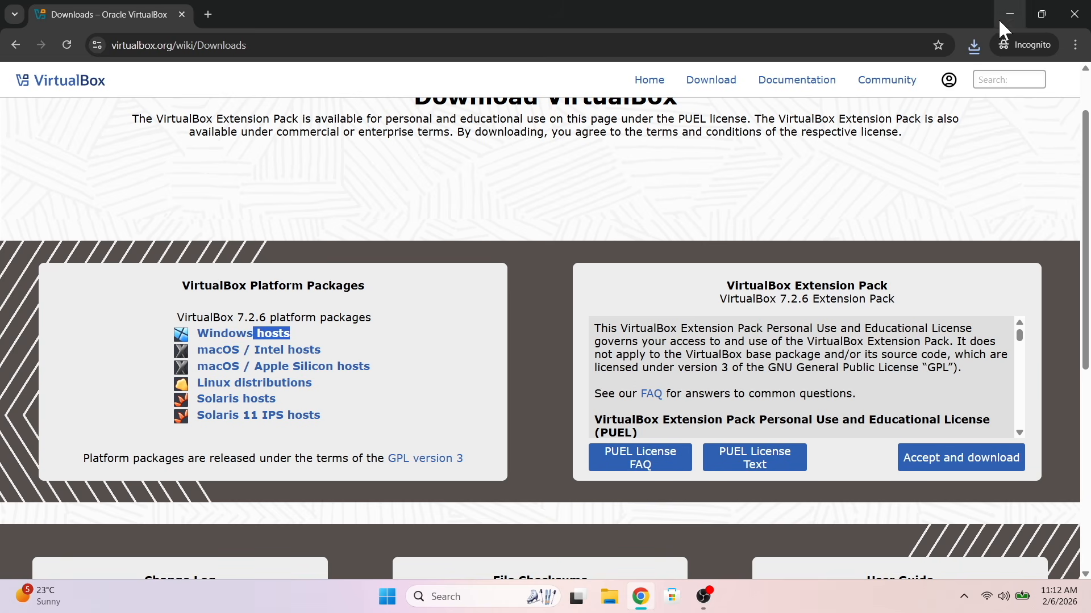
click(973, 44)
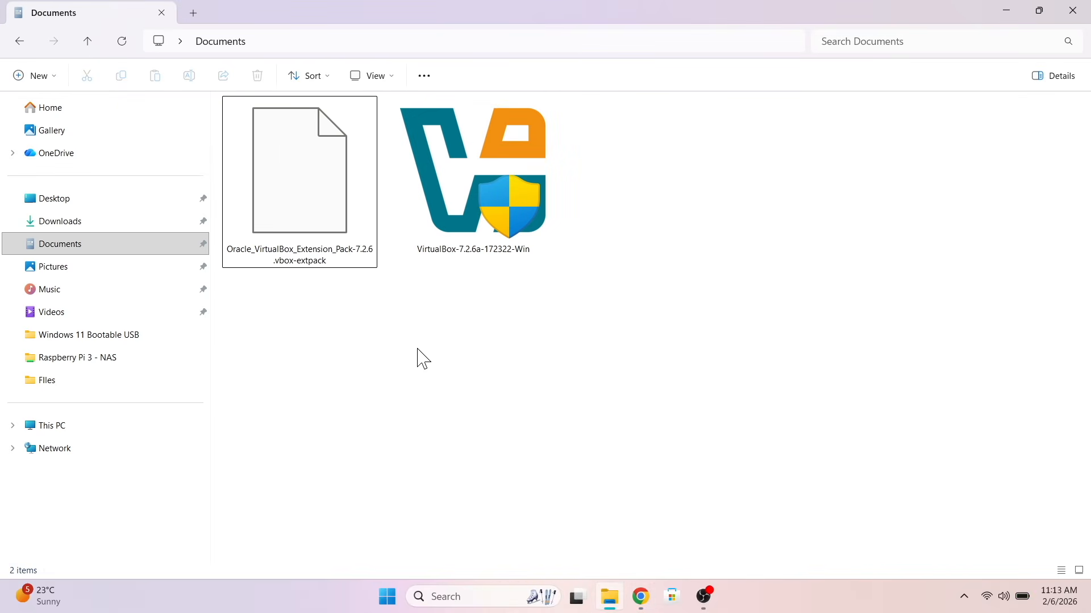
Launch the VirtualBox-7.2.6a-172322-Win installer from the Documents folder and allow it to run despite SmartScreen
drag(800, 349, 316, 118)
click(470, 385)
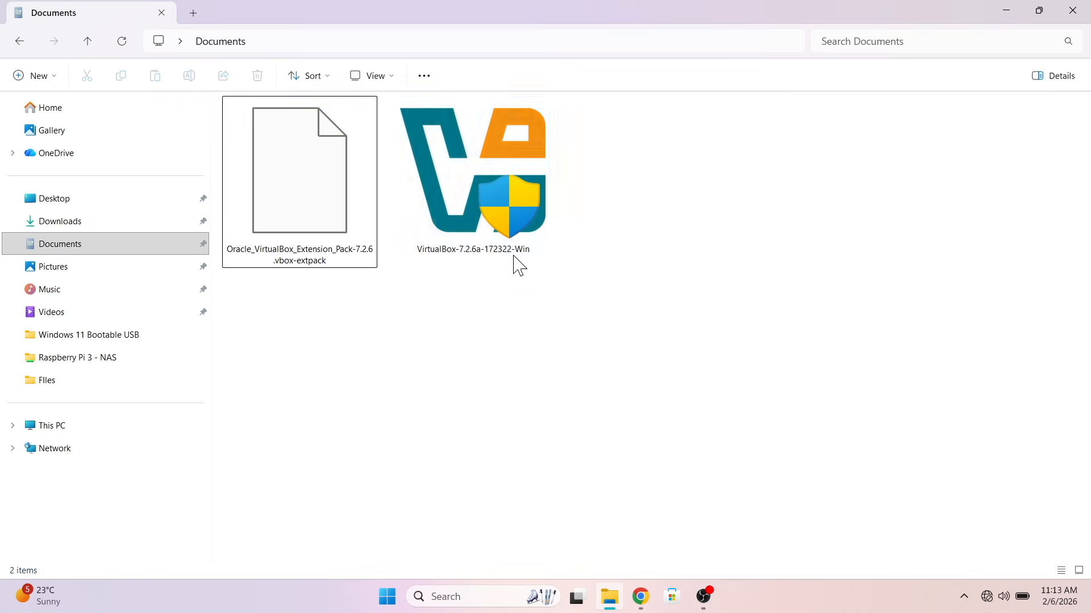
double_click(517, 209)
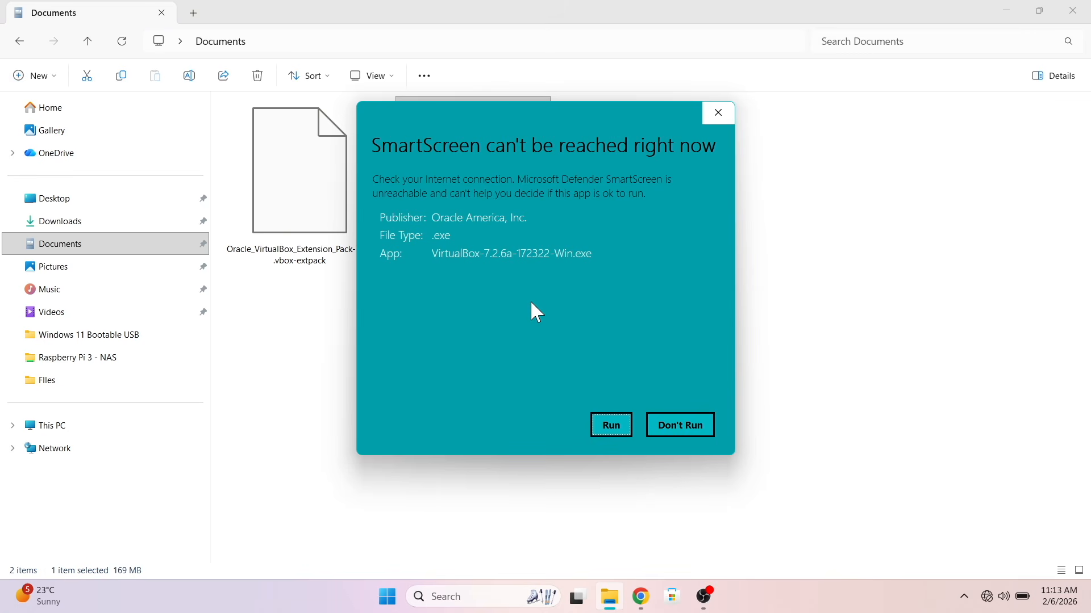
click(611, 426)
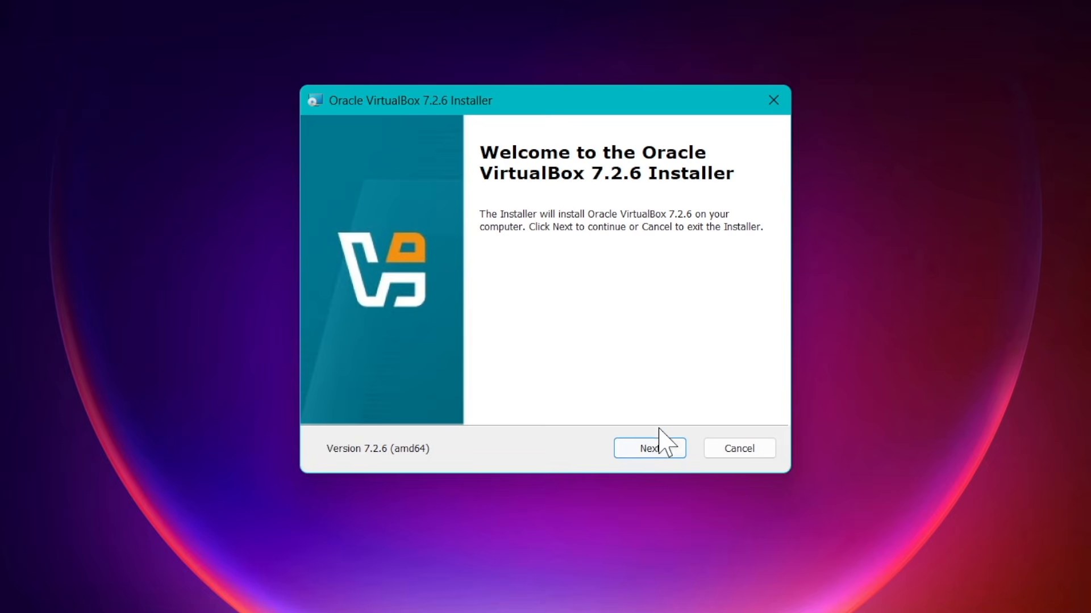
Accept the VirtualBox license, keep the default features and install location, and continue past the installer warnings
click(656, 454)
click(471, 375)
click(662, 451)
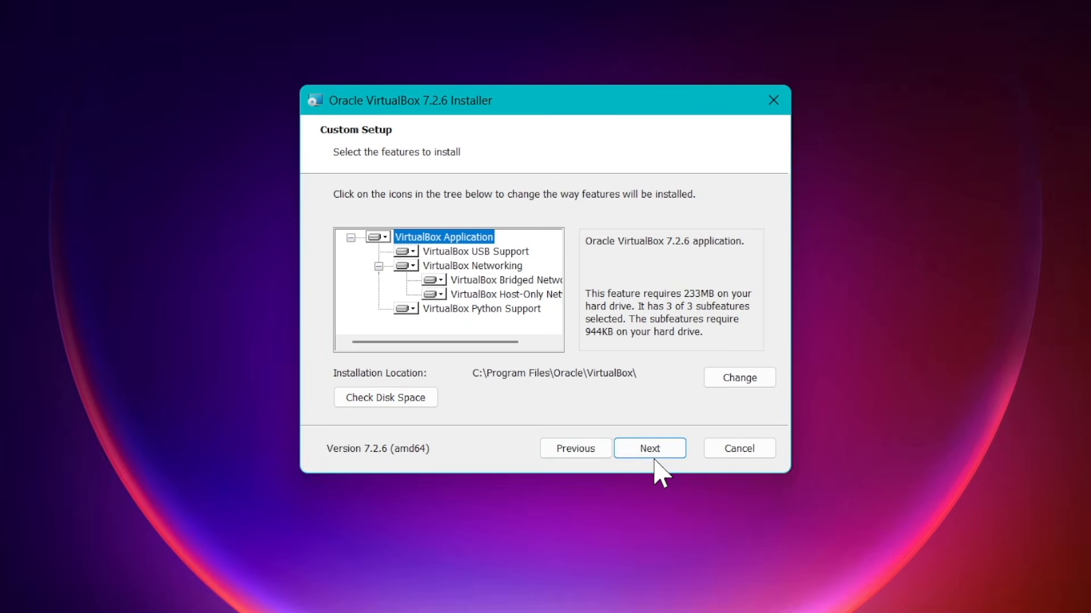
click(654, 454)
click(654, 454)
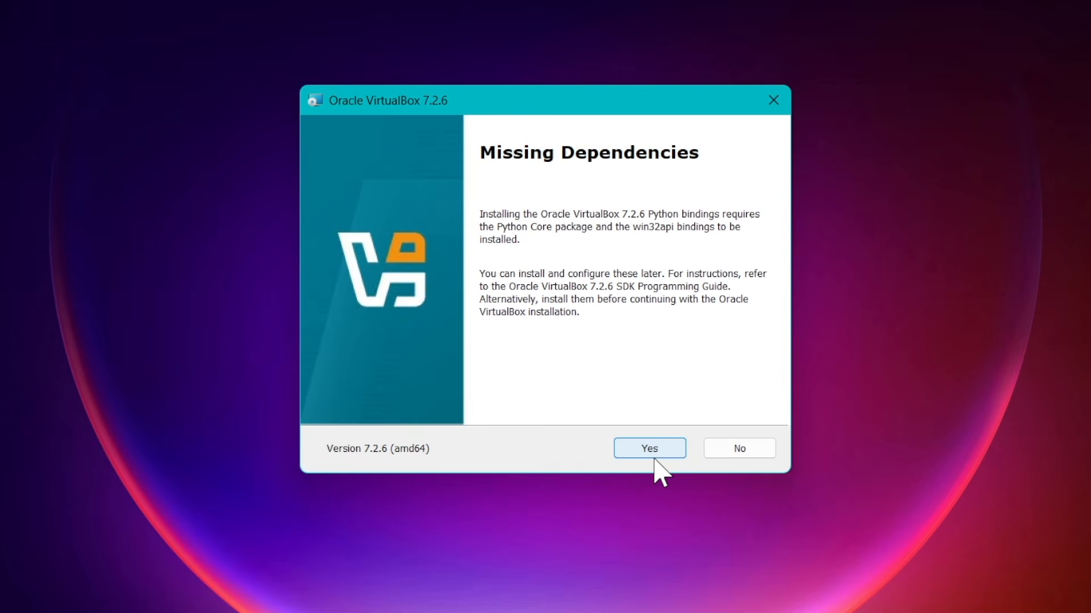
click(653, 458)
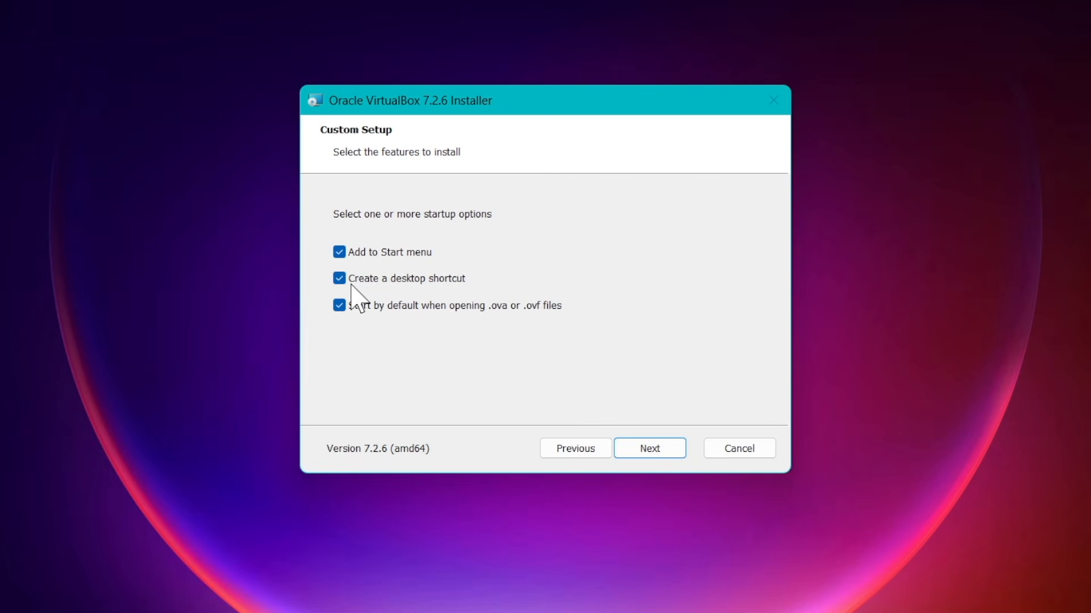
Keep all three startup options, install VirtualBox 7.2.6, and finish with the option to start it enabled
click(664, 455)
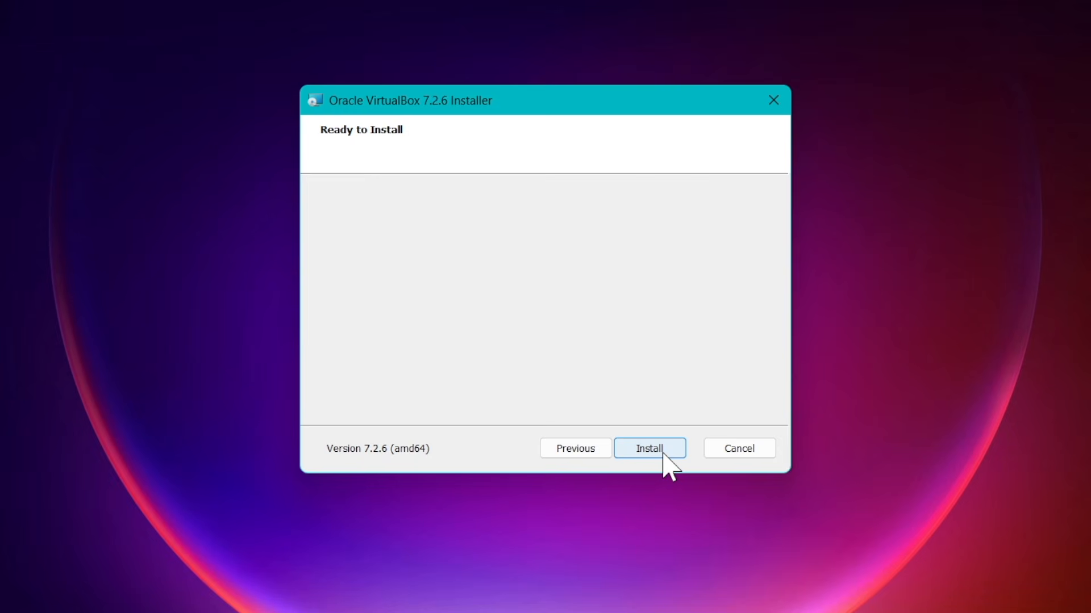
click(663, 454)
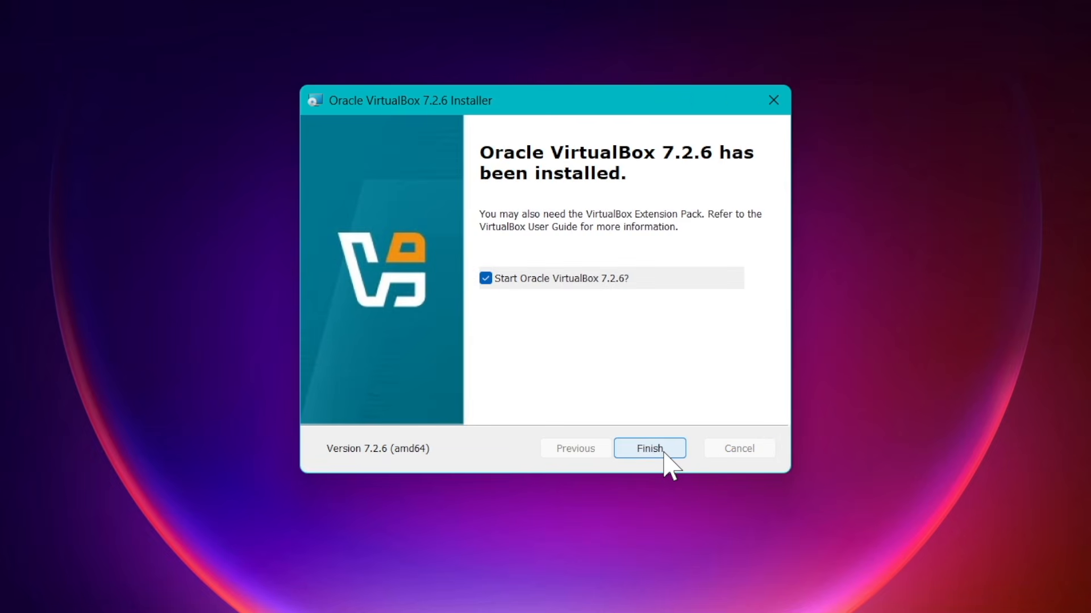
click(649, 449)
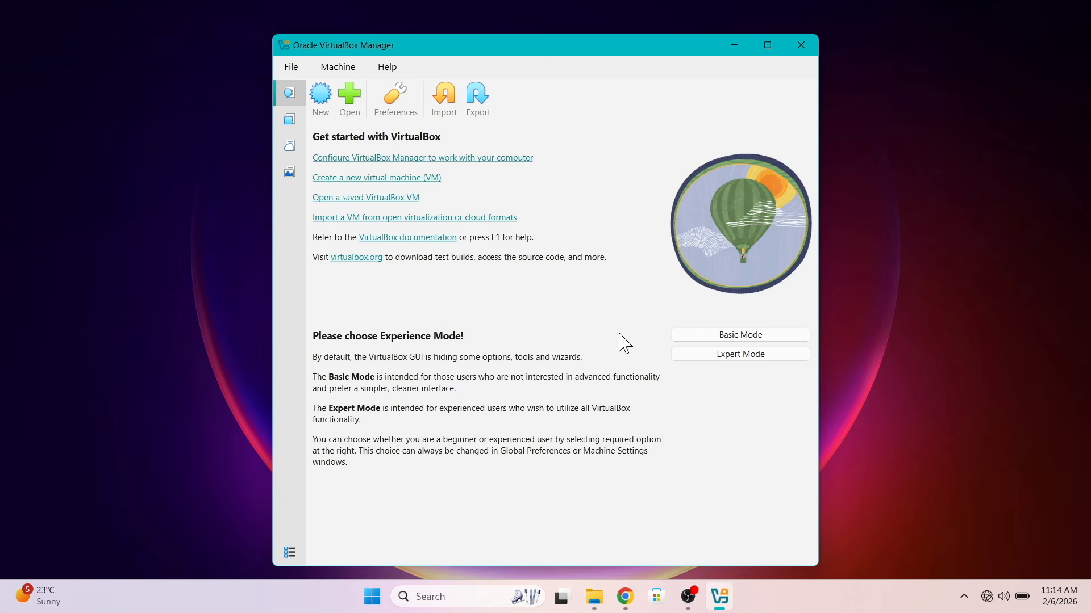
Open the VirtualBox Extension Pack from the Documents folder, install version 7.2.6r172322, and agree to its license
key(alt+F4)
click(609, 596)
click(319, 192)
key(Return)
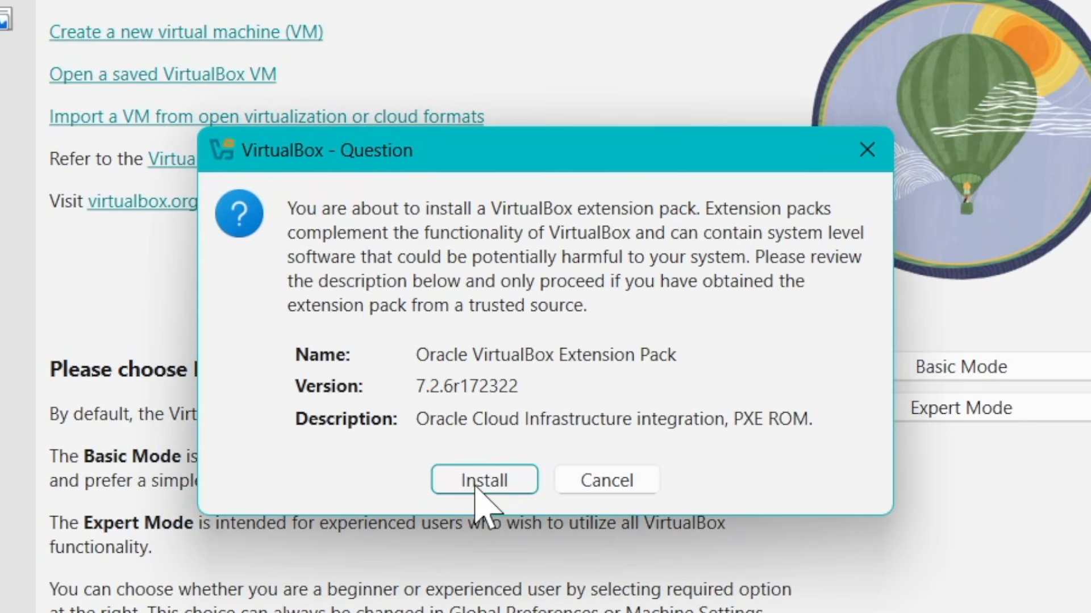
click(511, 385)
scroll(616, 461, down, 20)
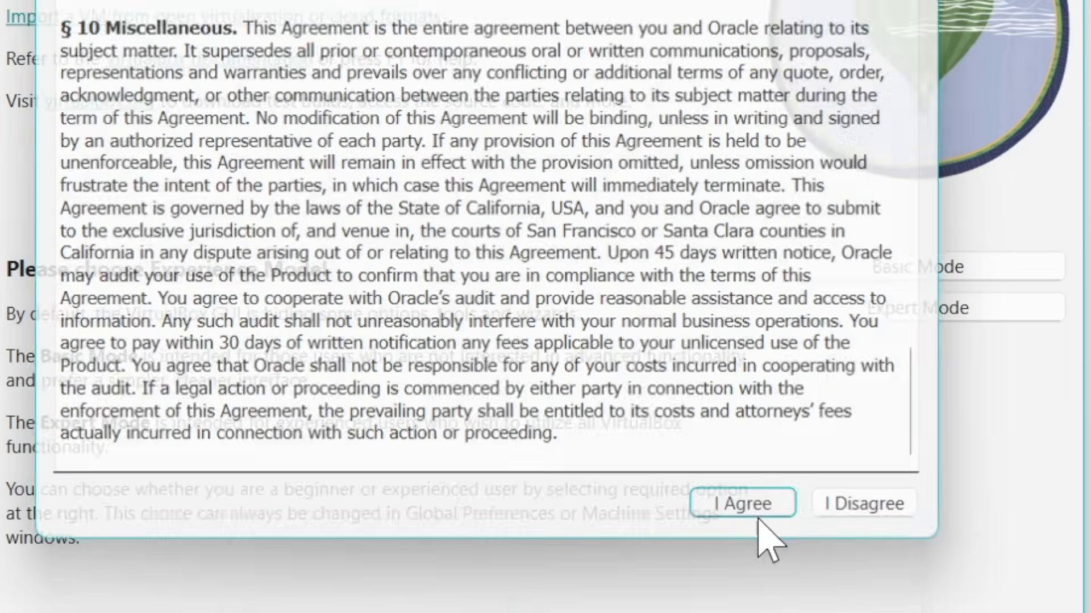
click(757, 511)
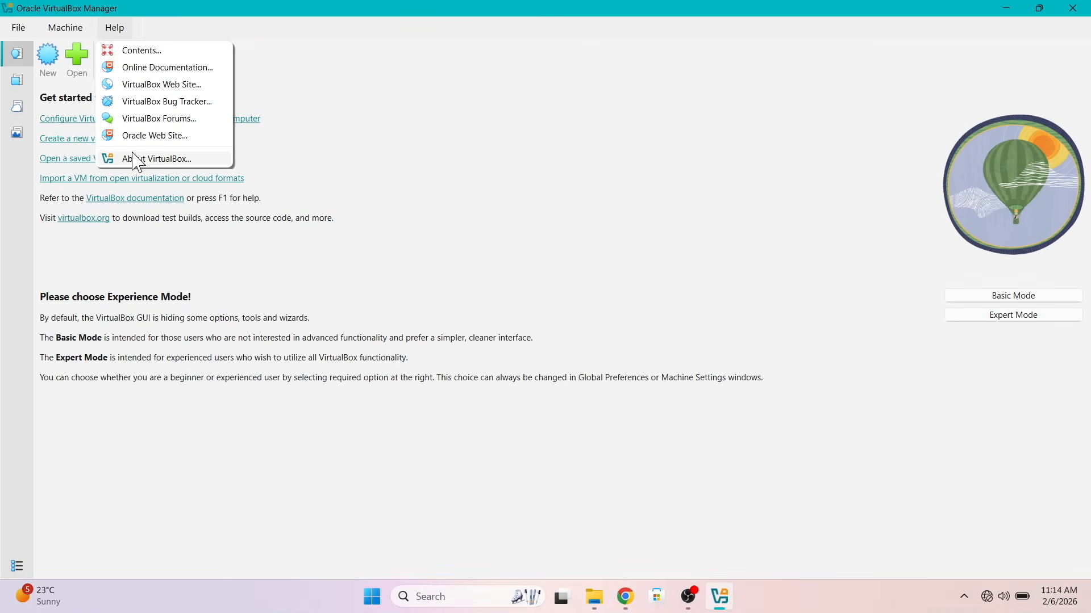
Open the Get Kali page on kali.org and review the installer images and the pre-built virtual machine options
click(137, 160)
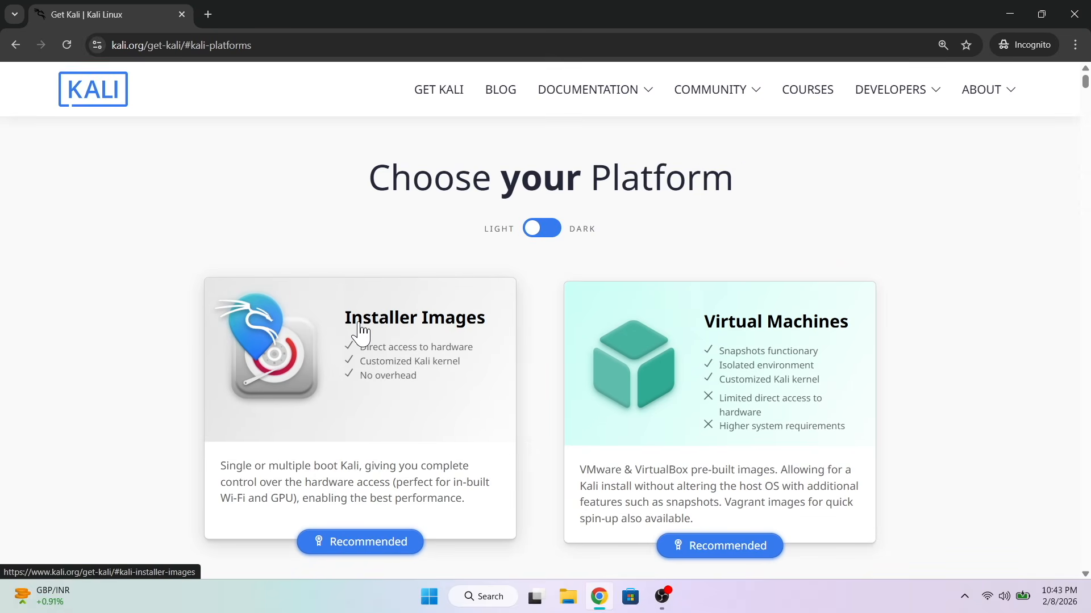
click(419, 332)
scroll(176, 316, down, 12)
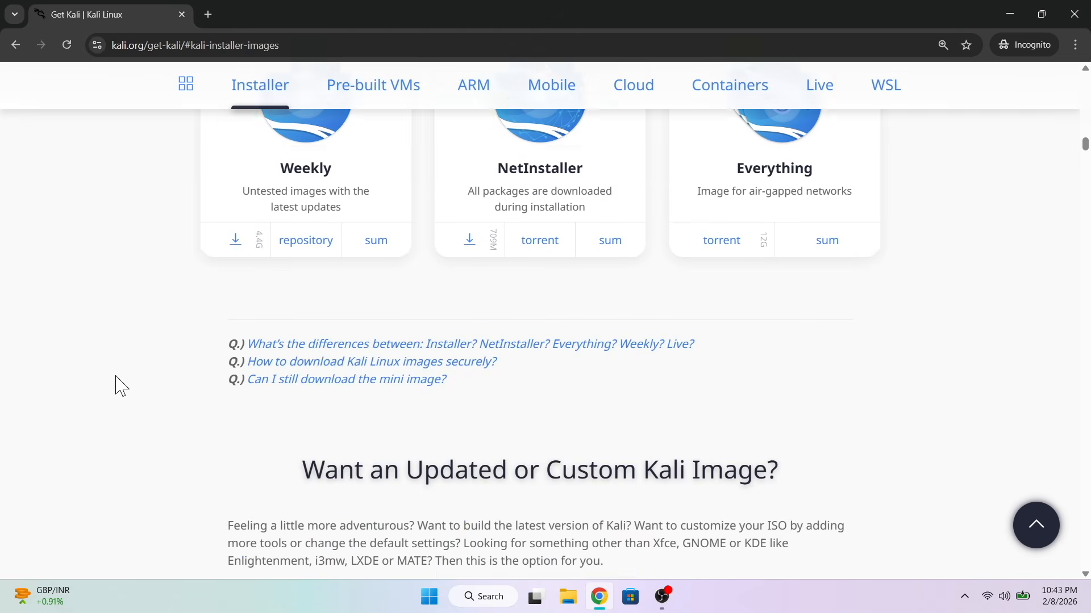
scroll(120, 388, down, 15)
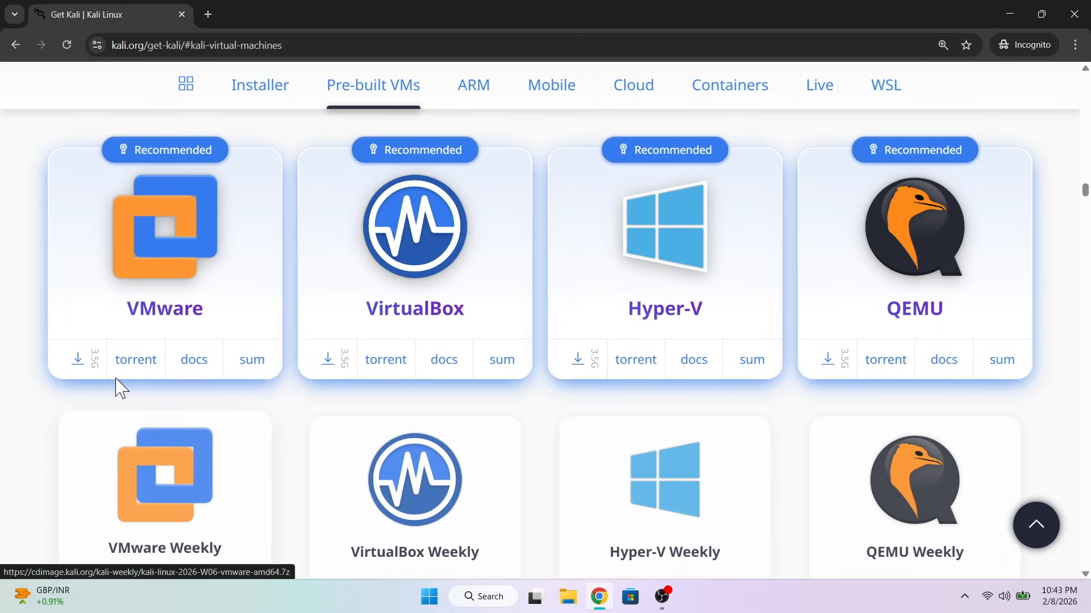
scroll(120, 388, up, 5)
drag(295, 170, 781, 175)
scroll(926, 319, down, 6)
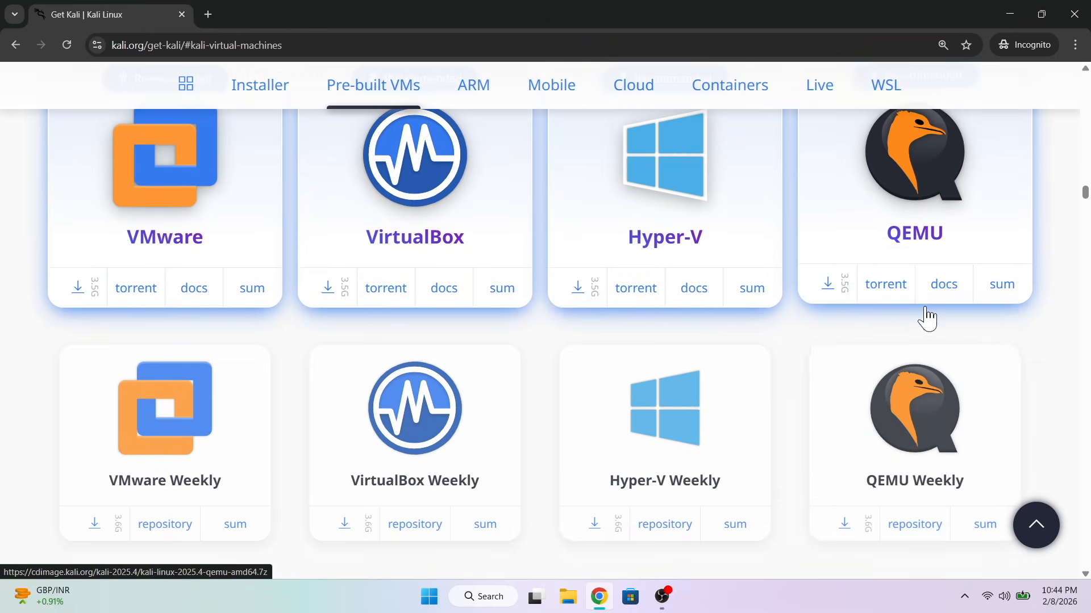
Download the recommended pre-built VirtualBox image kali-linux-2025.4-virtualbox-amd64 into the Kali folder in Downloads
scroll(899, 389, up, 1)
scroll(330, 435, up, 1)
click(330, 433)
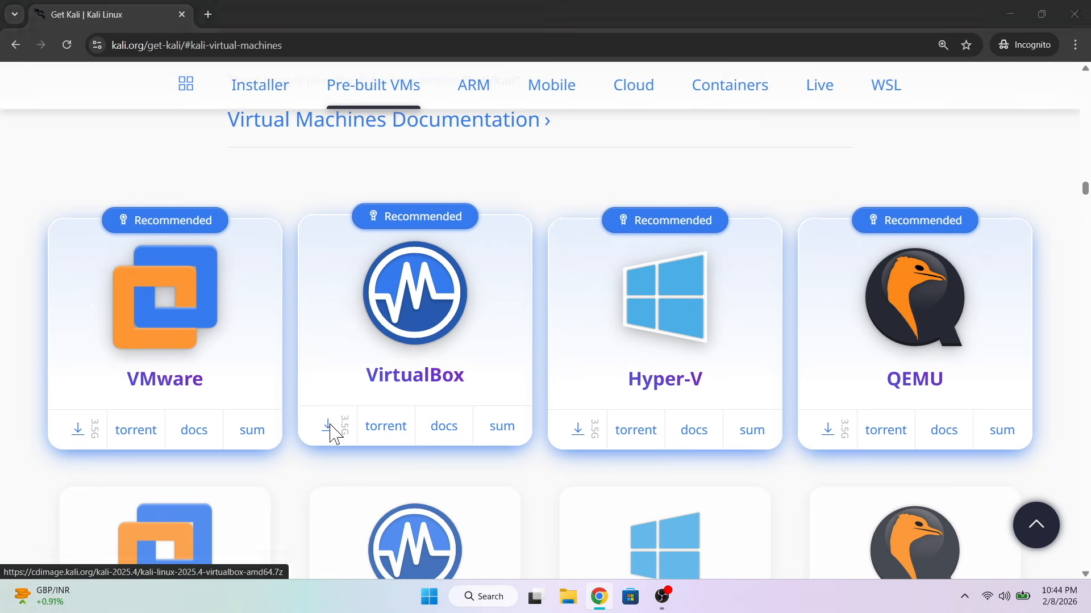
double_click(195, 136)
click(425, 315)
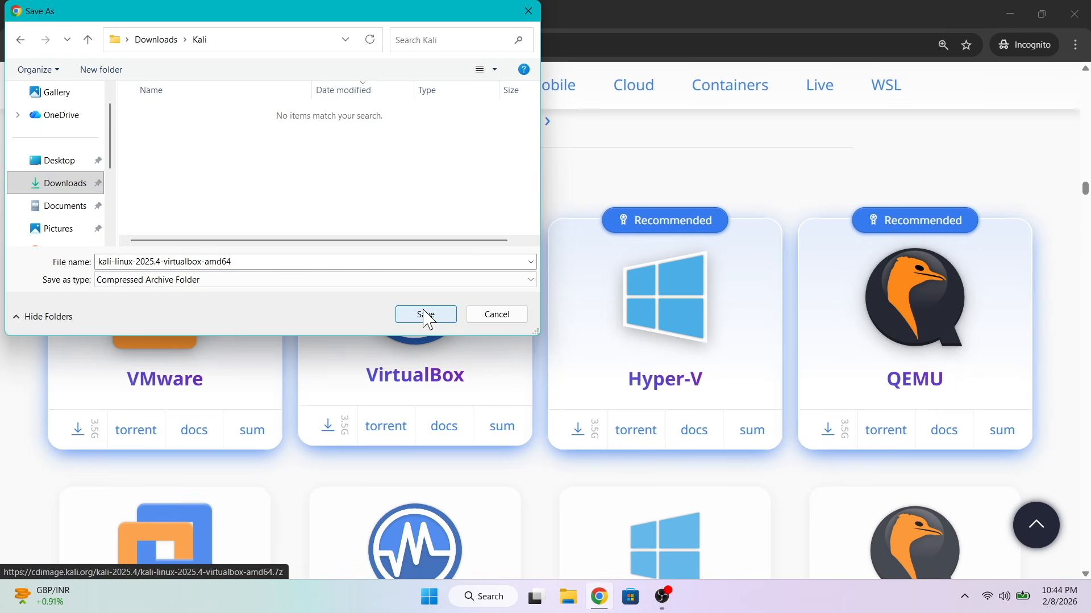
key(ctrl+j)
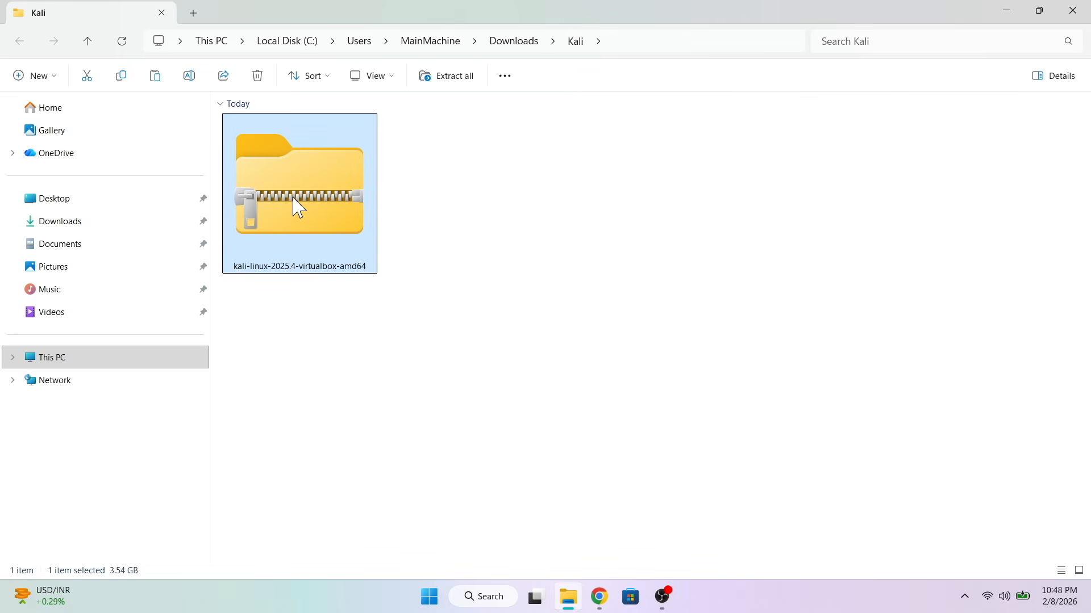
Extract the kali-linux-2025.4-virtualbox-amd64 archive to its default destination, with extracted files shown when complete
right_click(300, 209)
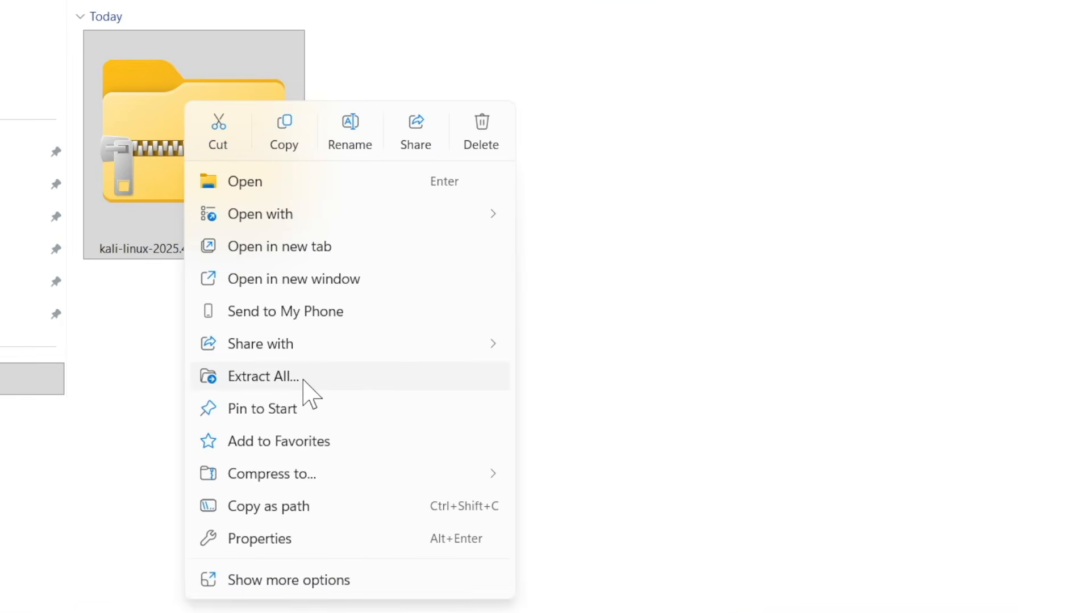
click(360, 378)
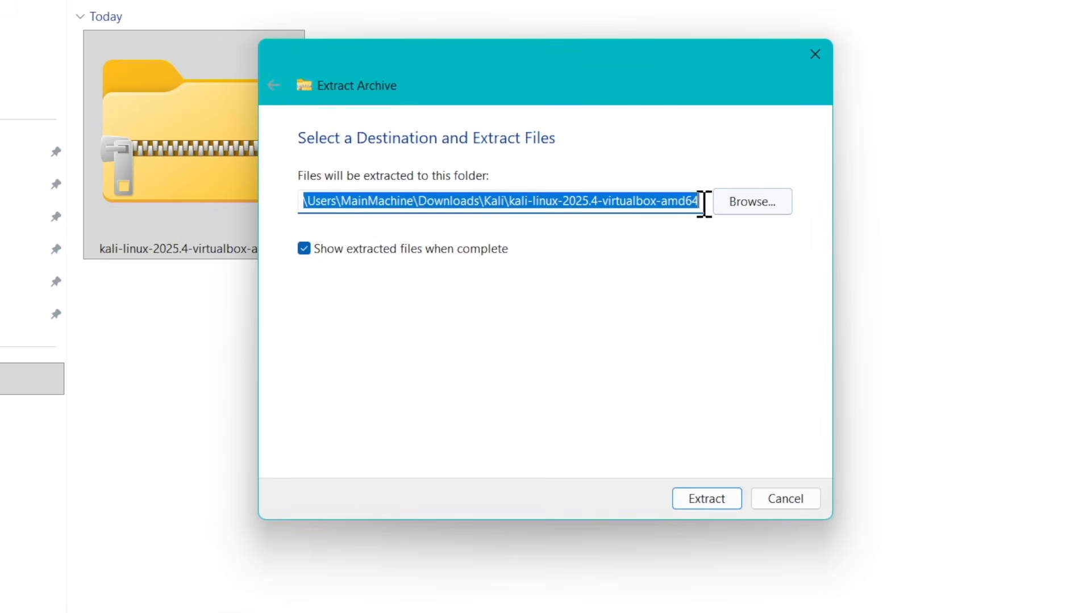
click(705, 500)
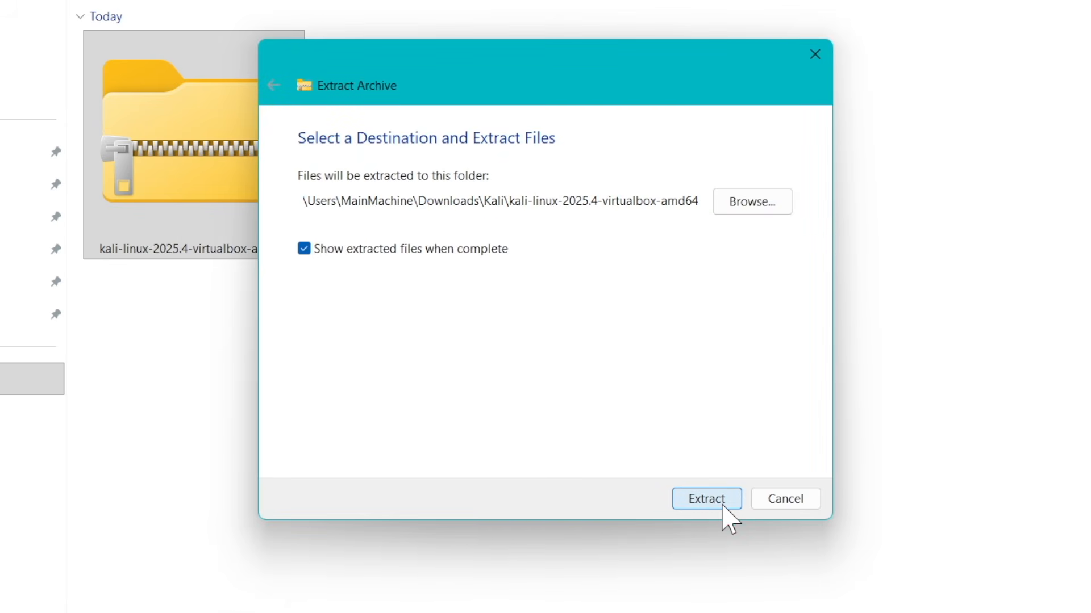
click(427, 375)
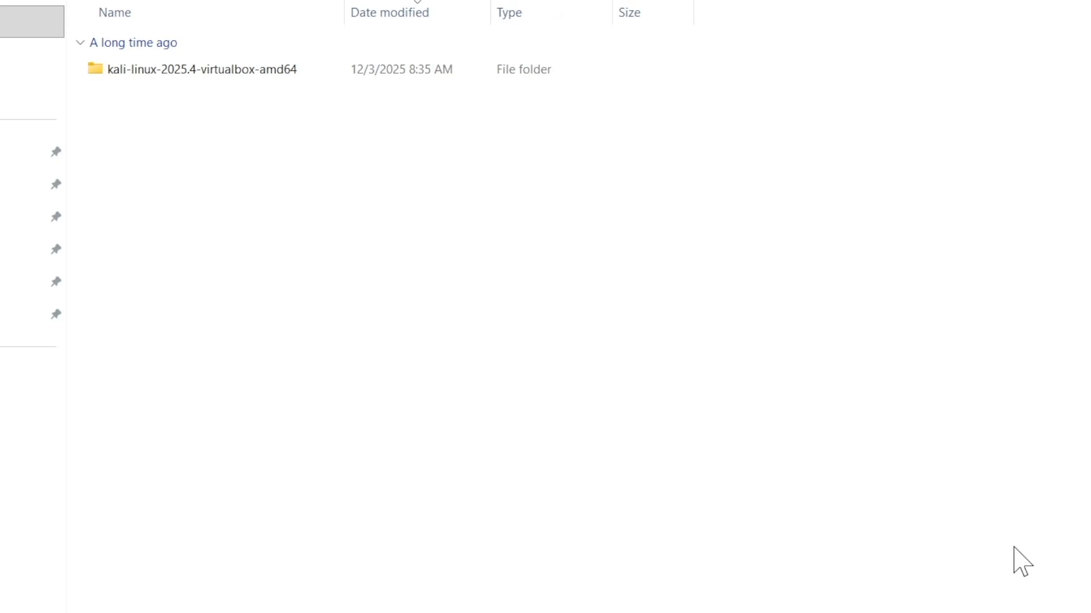
Open the extracted kali-linux-2025.4-virtualbox-amd64 folder and inspect its vbox and vdi files
scroll(379, 324, up, 8)
double_click(252, 134)
scroll(378, 308, up, 8)
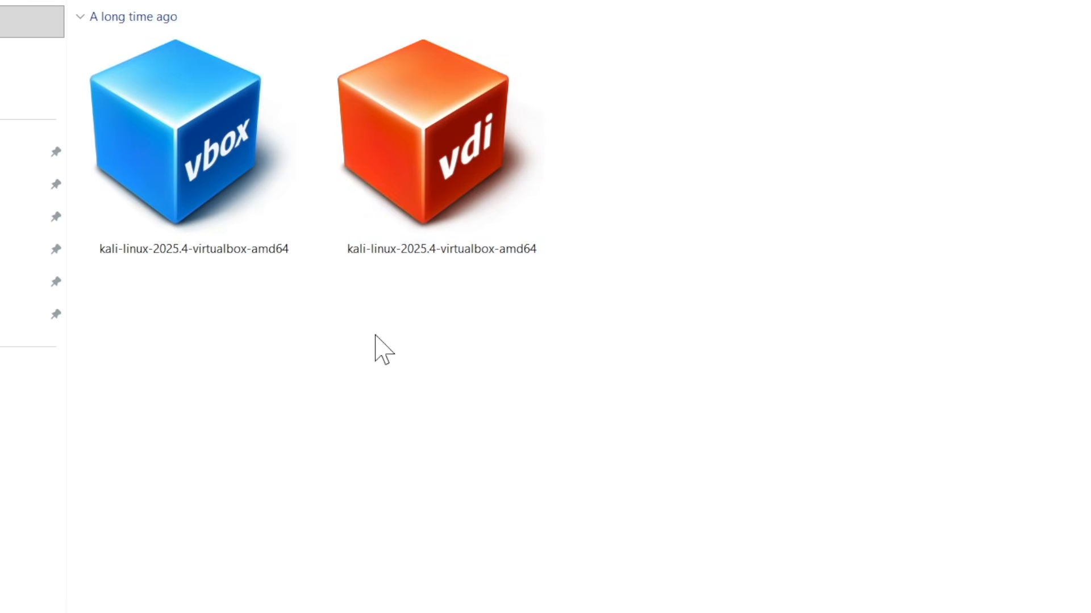
click(268, 195)
click(448, 161)
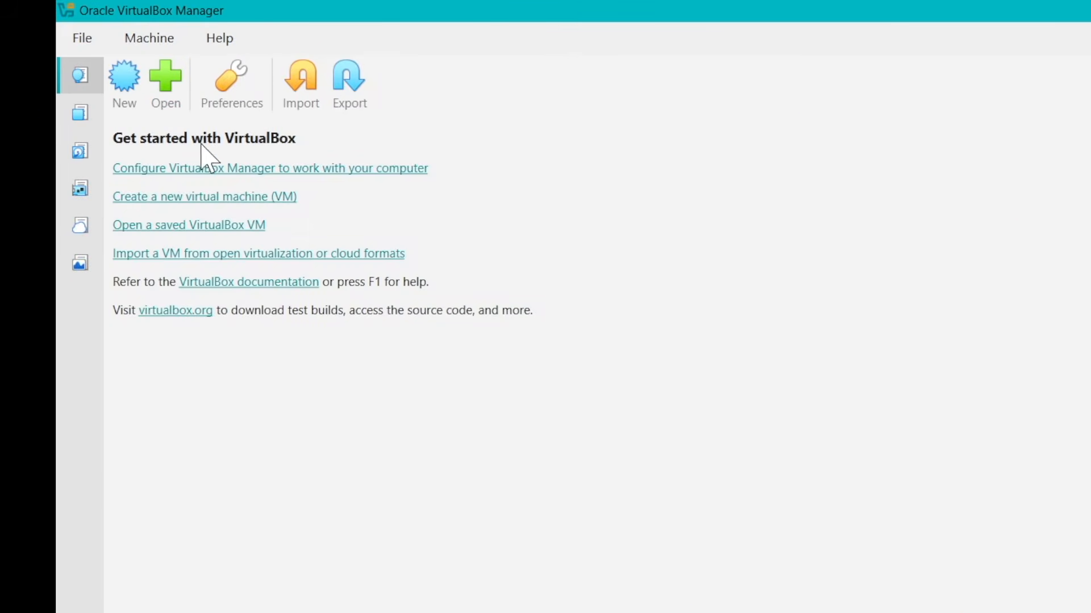
Open the kali-linux-2025.4-virtualbox-amd64 machine file from the extracted folder in Downloads\Kali in VirtualBox Manager
click(180, 98)
click(154, 321)
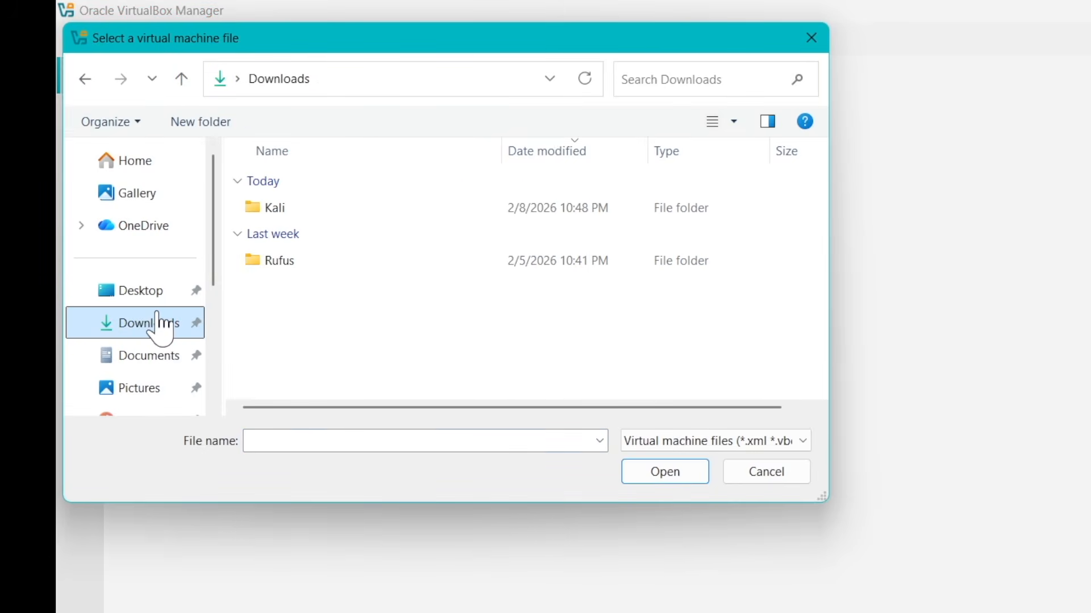
double_click(290, 209)
double_click(435, 210)
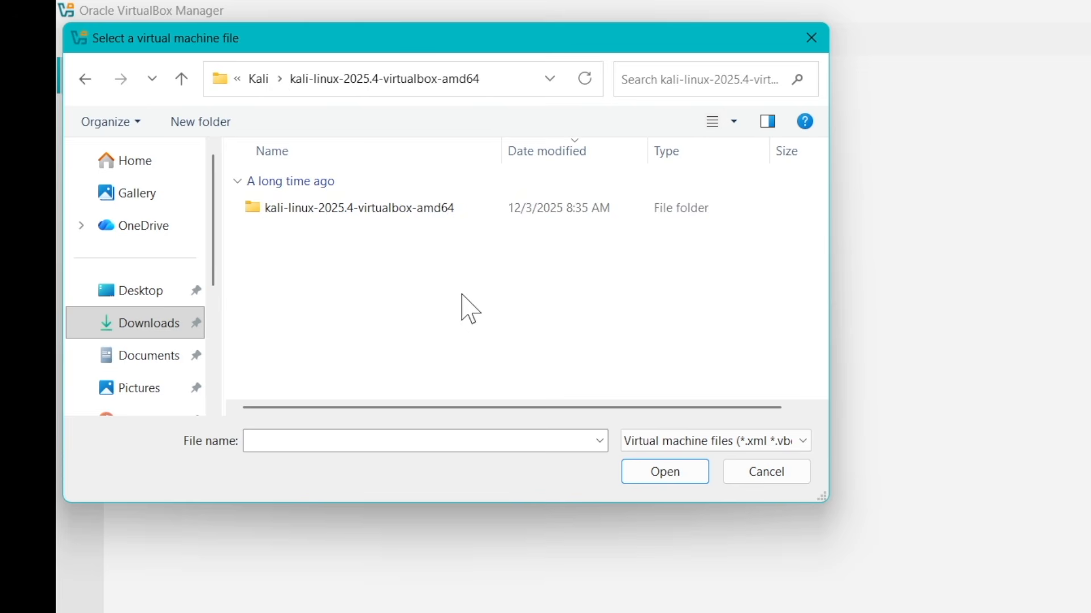
double_click(503, 210)
click(327, 212)
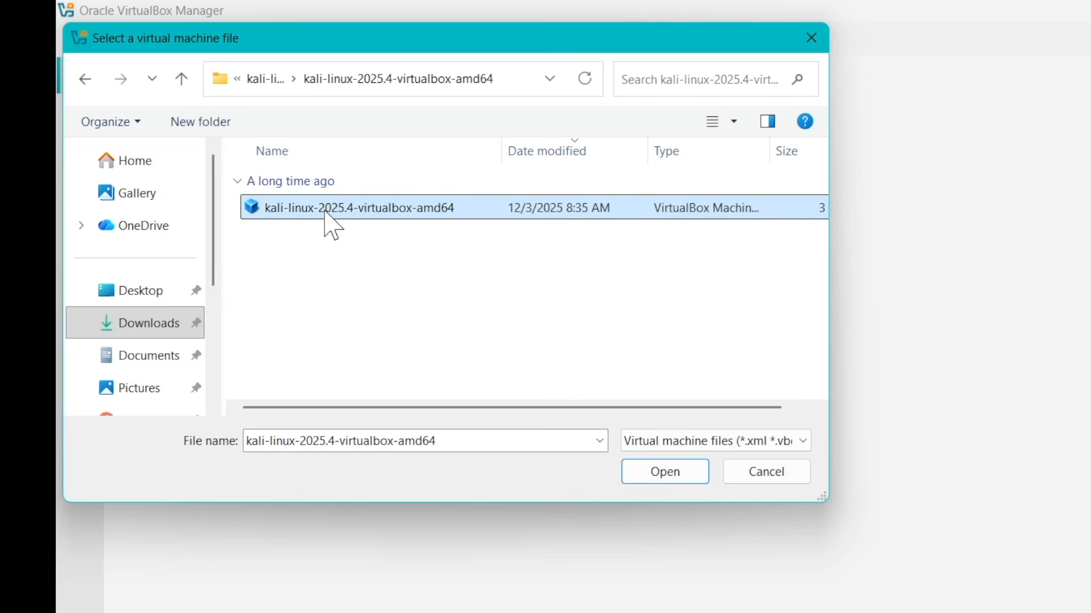
drag(828, 209, 1073, 209)
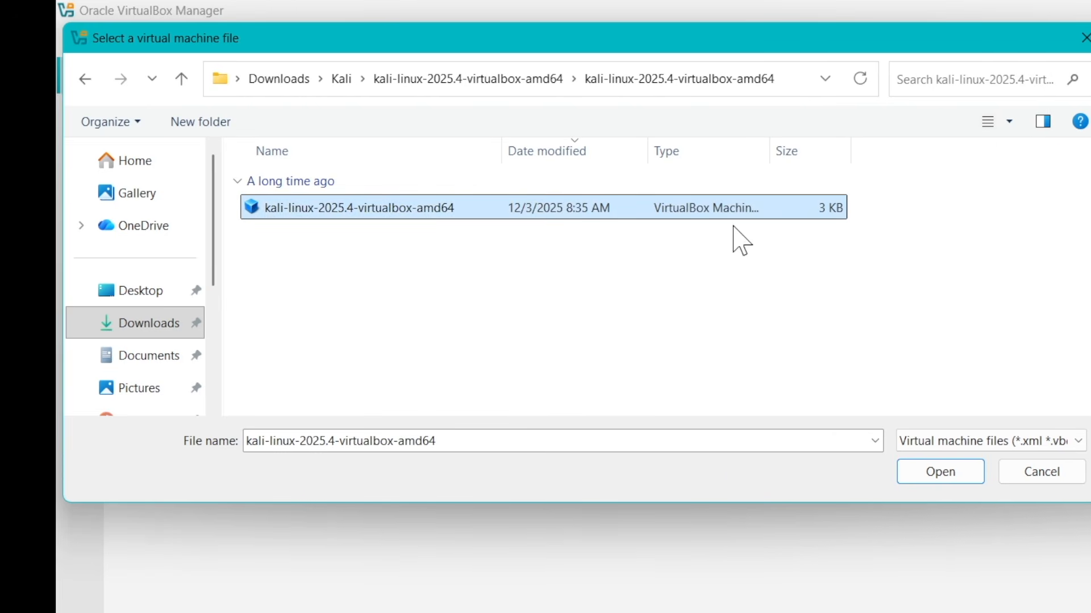
click(943, 471)
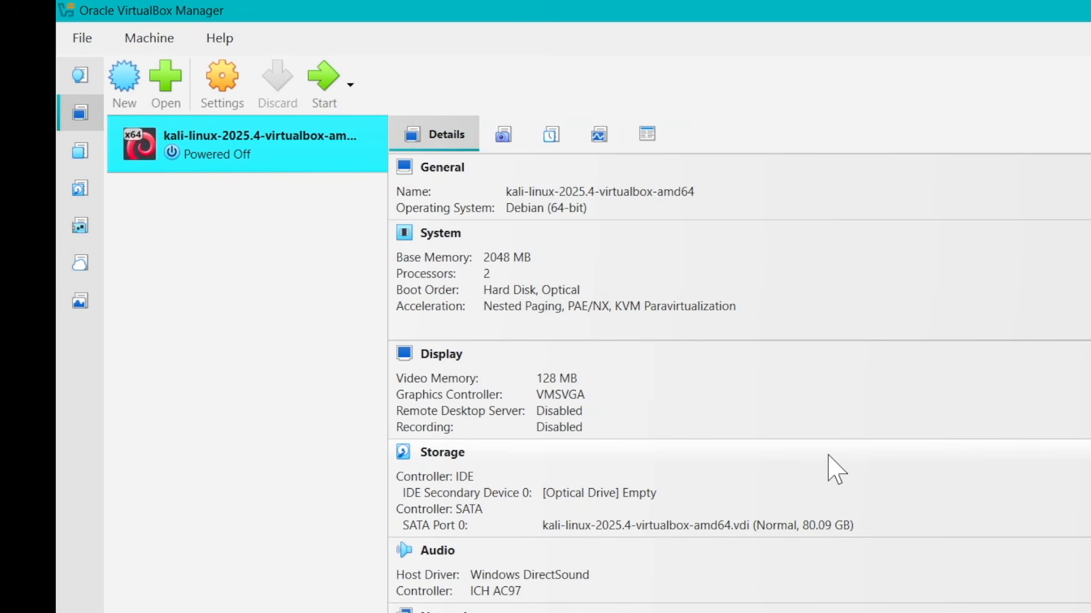
Review the Kali virtual machine's details, including the default login credentials in its description
scroll(835, 468, down, 3)
scroll(733, 585, down, 1)
scroll(732, 585, up, 5)
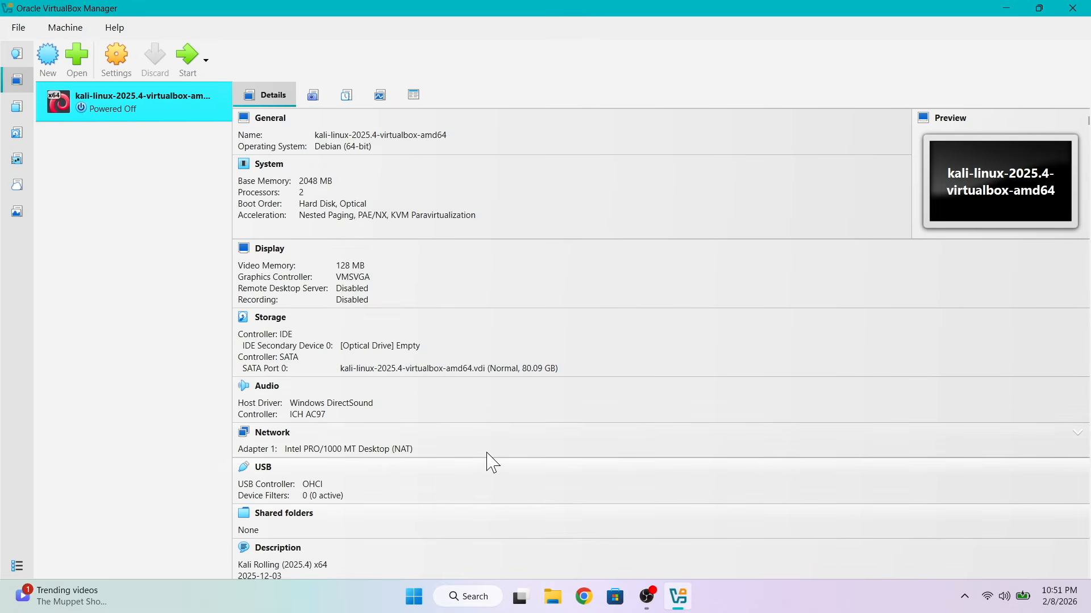
scroll(522, 403, down, 3)
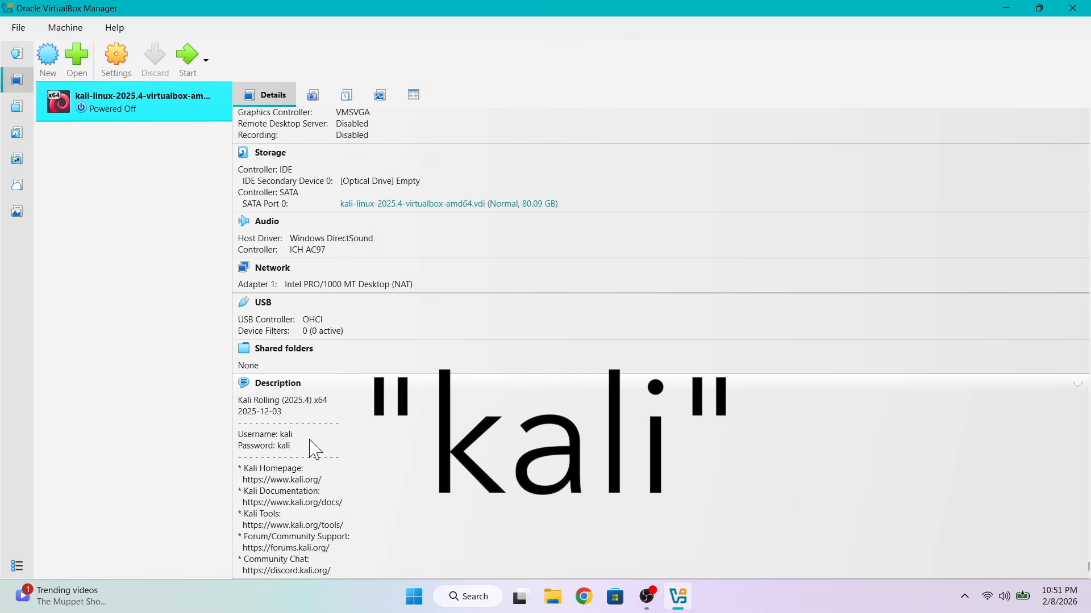
scroll(321, 494, up, 5)
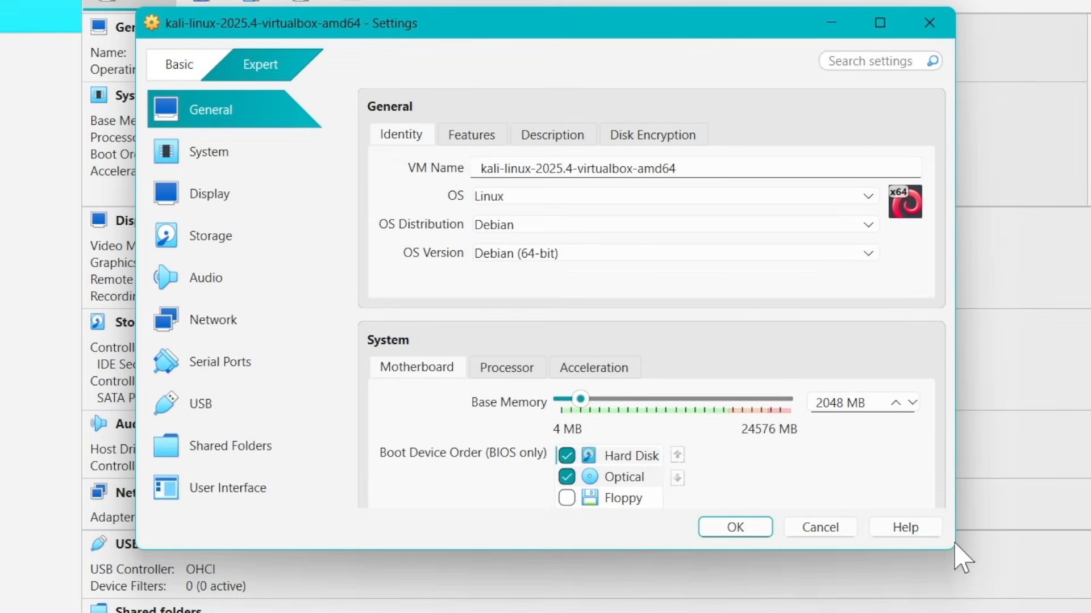
Enlarge the Kali machine's settings window and set both Shared Clipboard and Drag-and-Drop to Bidirectional
drag(961, 553, 1075, 612)
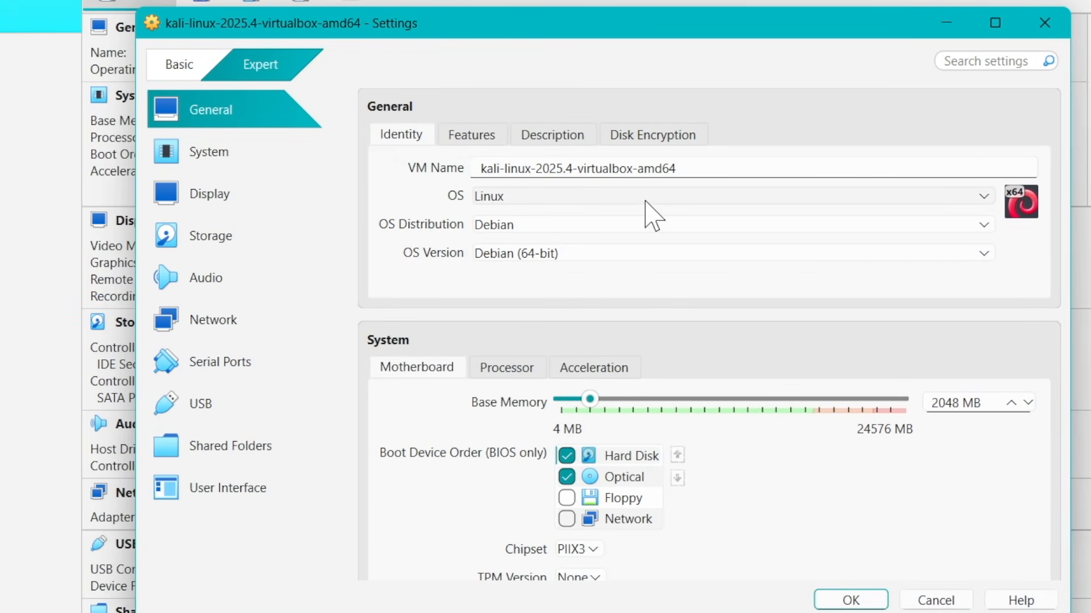
click(455, 141)
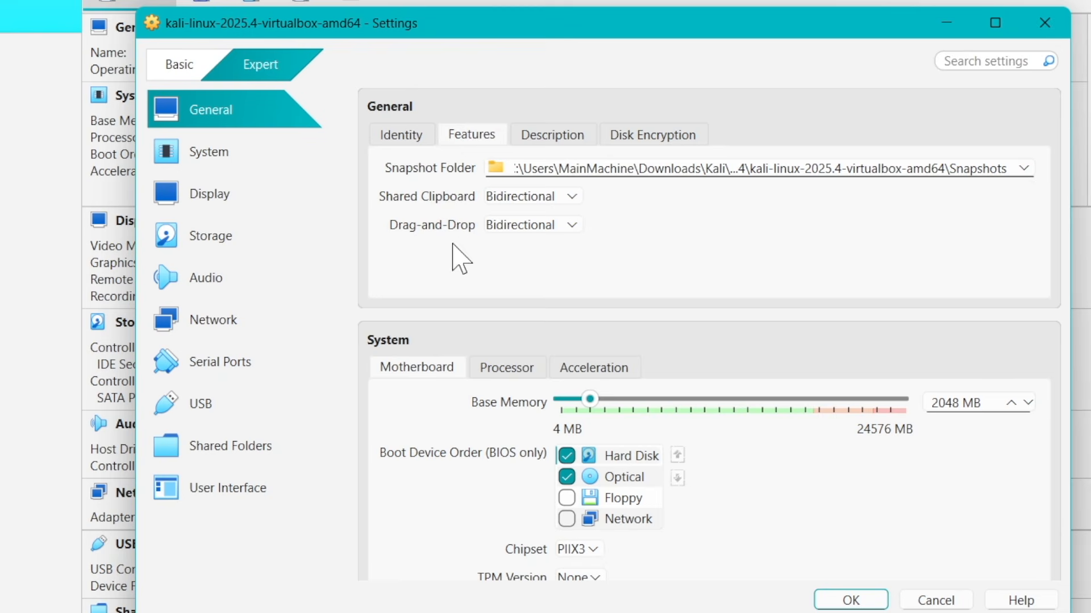
click(554, 199)
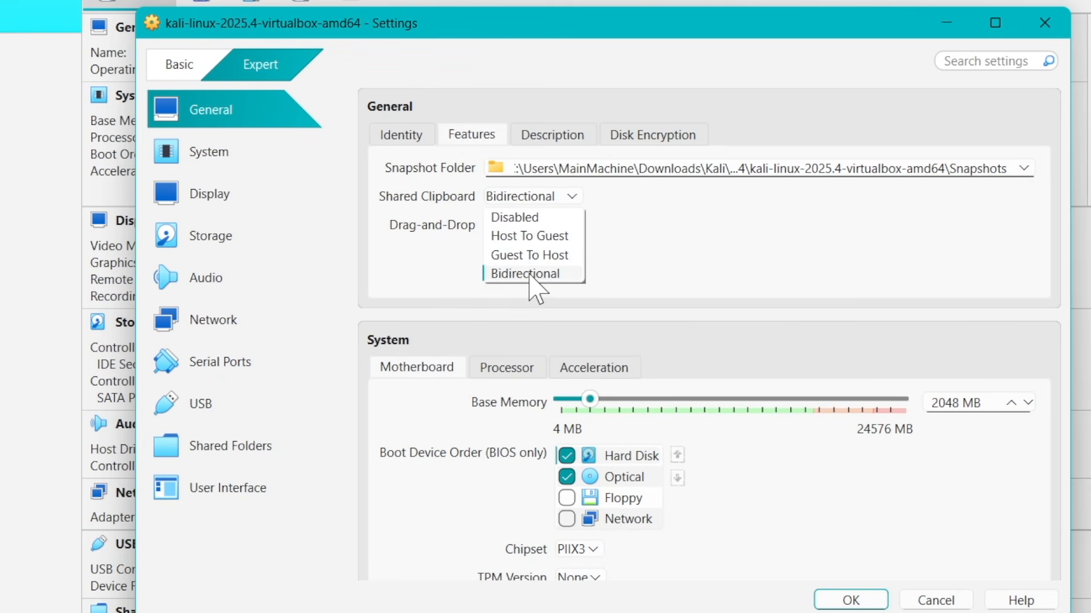
click(529, 275)
click(539, 225)
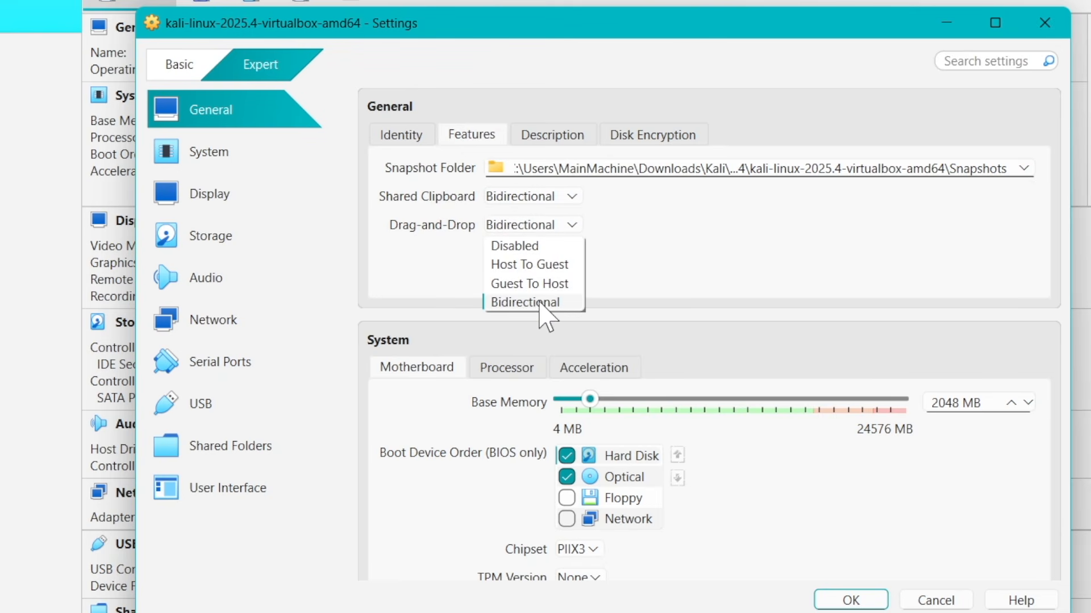
click(538, 303)
click(543, 198)
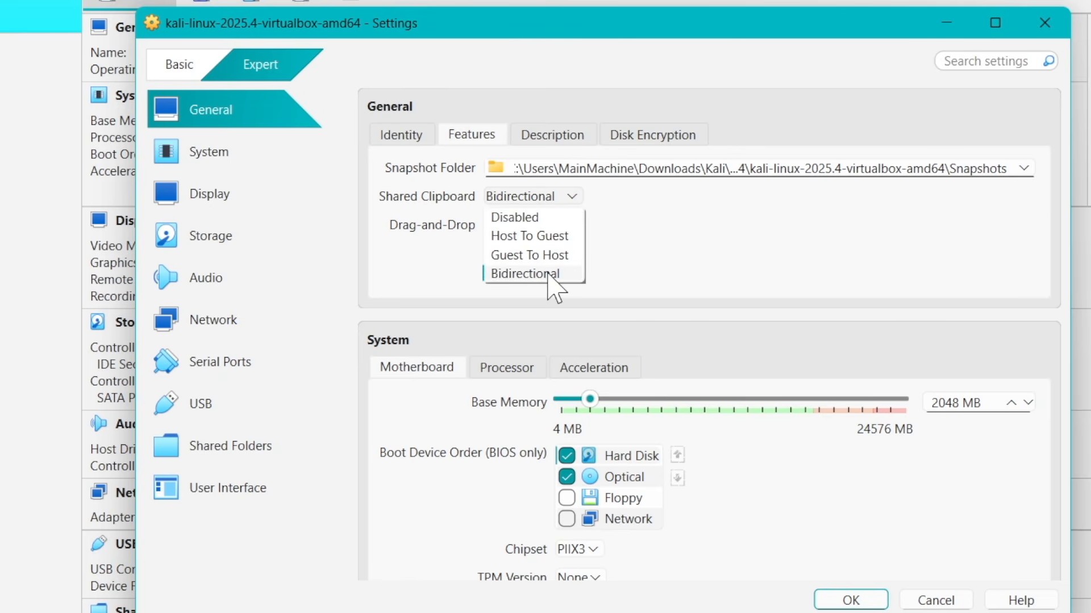
click(550, 275)
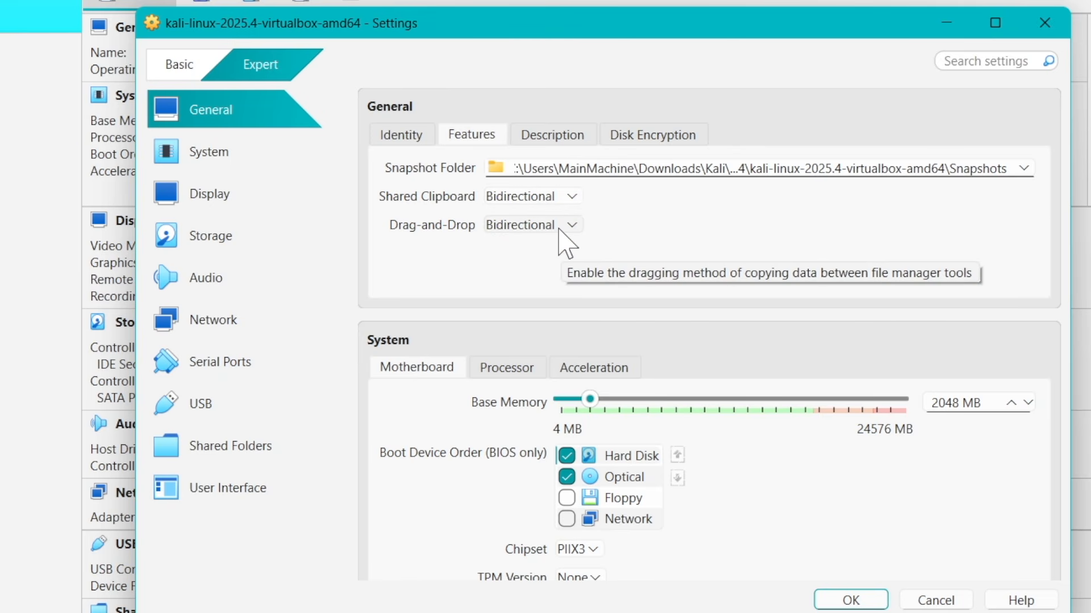
click(559, 227)
click(555, 303)
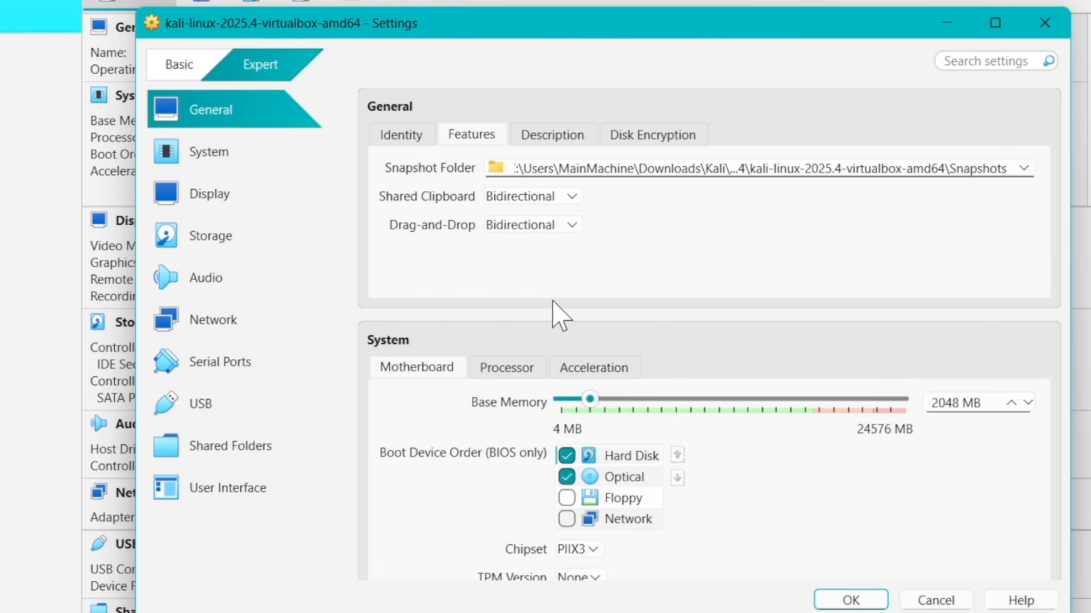
Check the machine's description and disk encryption settings, and set its base memory to 8192 MB
click(570, 131)
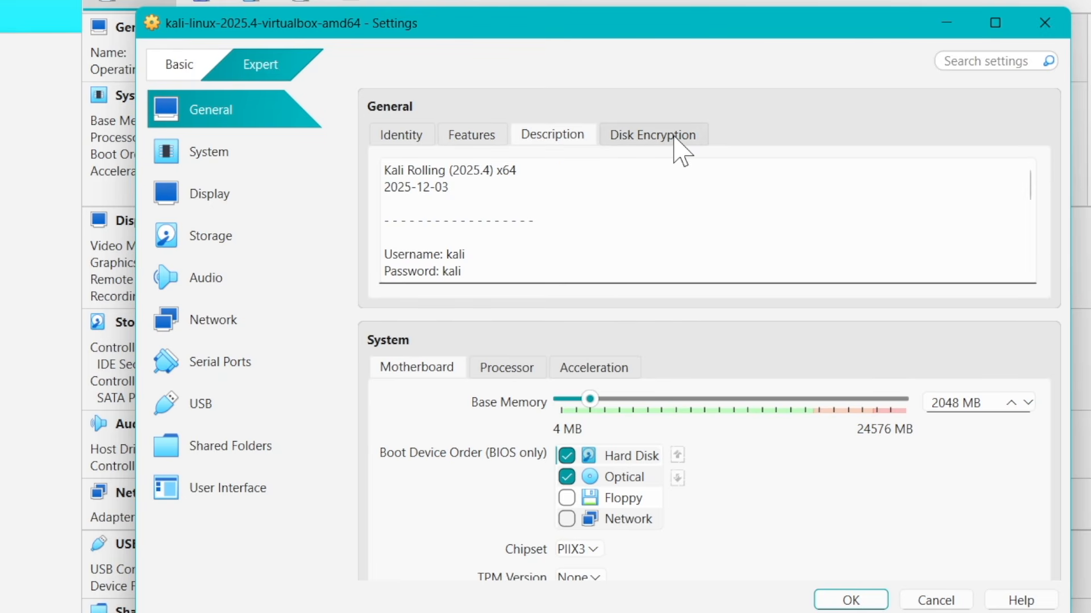
click(674, 137)
click(241, 162)
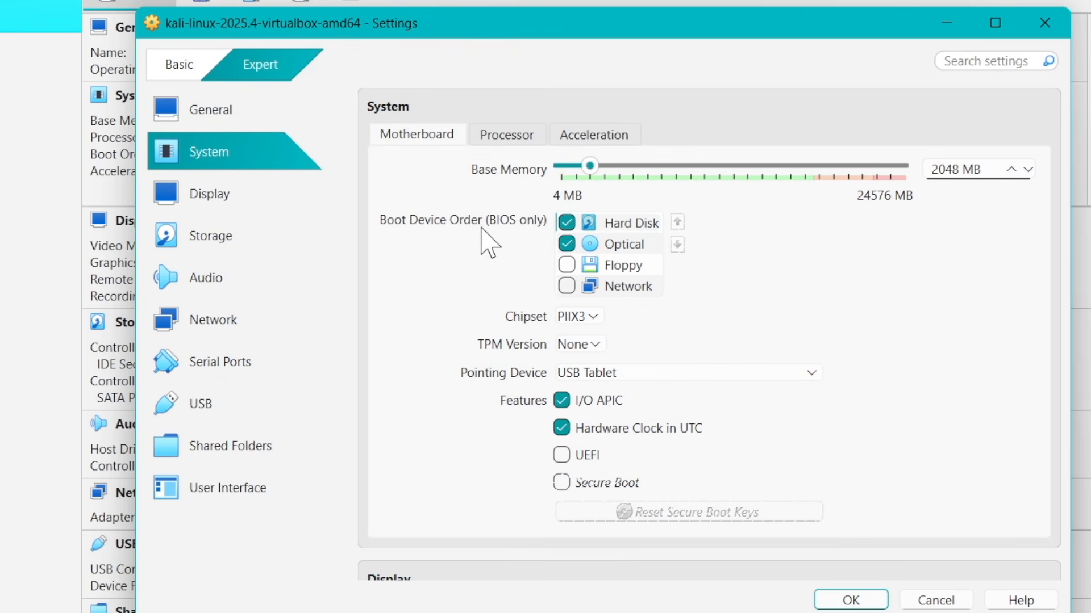
drag(589, 165, 676, 166)
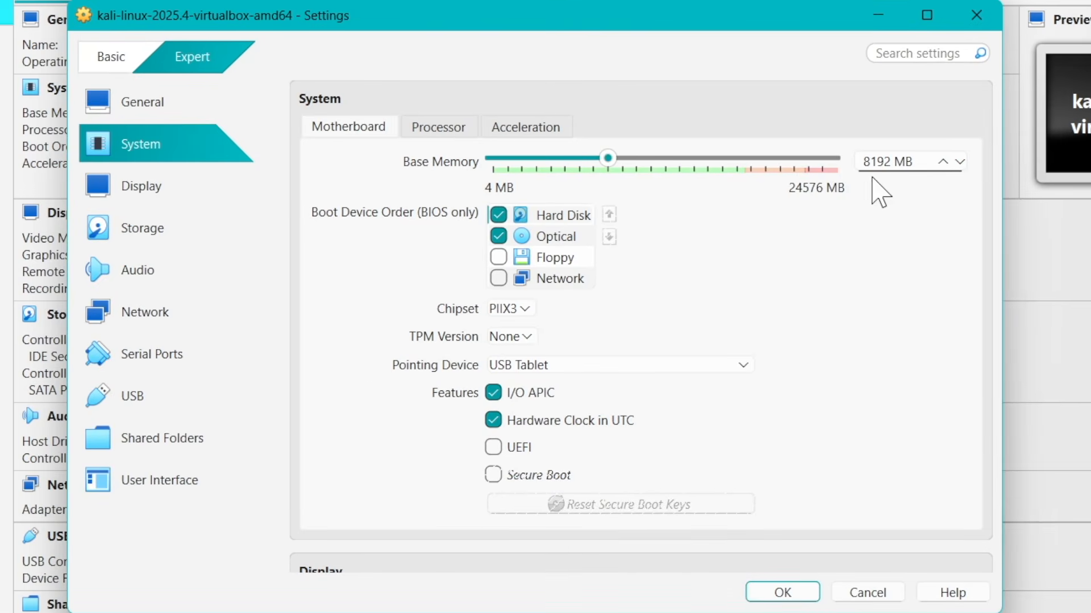
click(426, 131)
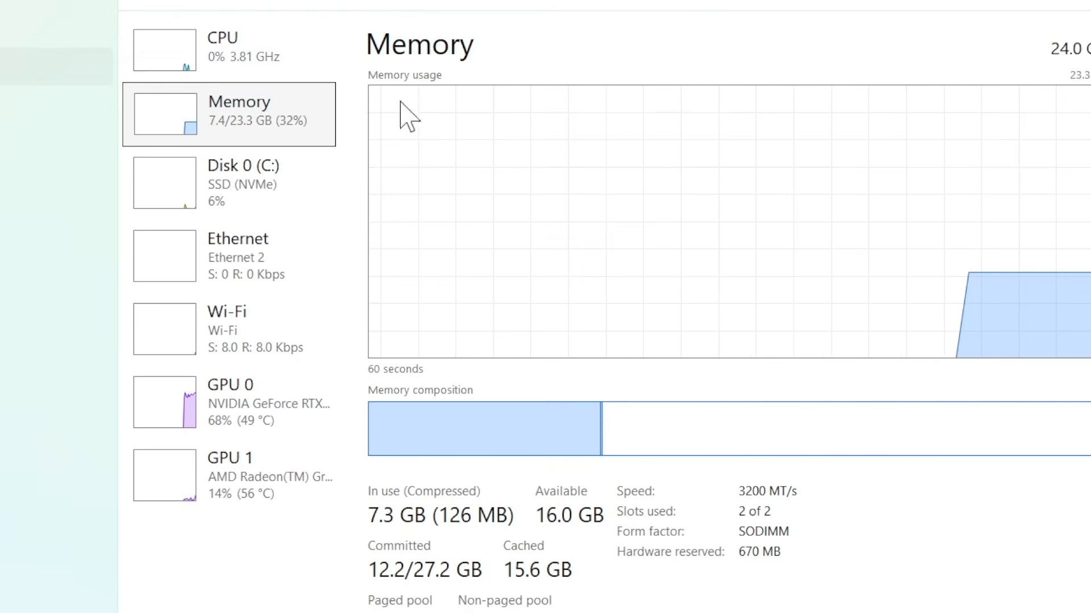
Check the host's CPU in Task Manager and set the virtual machine's number of CPUs to 3
click(147, 66)
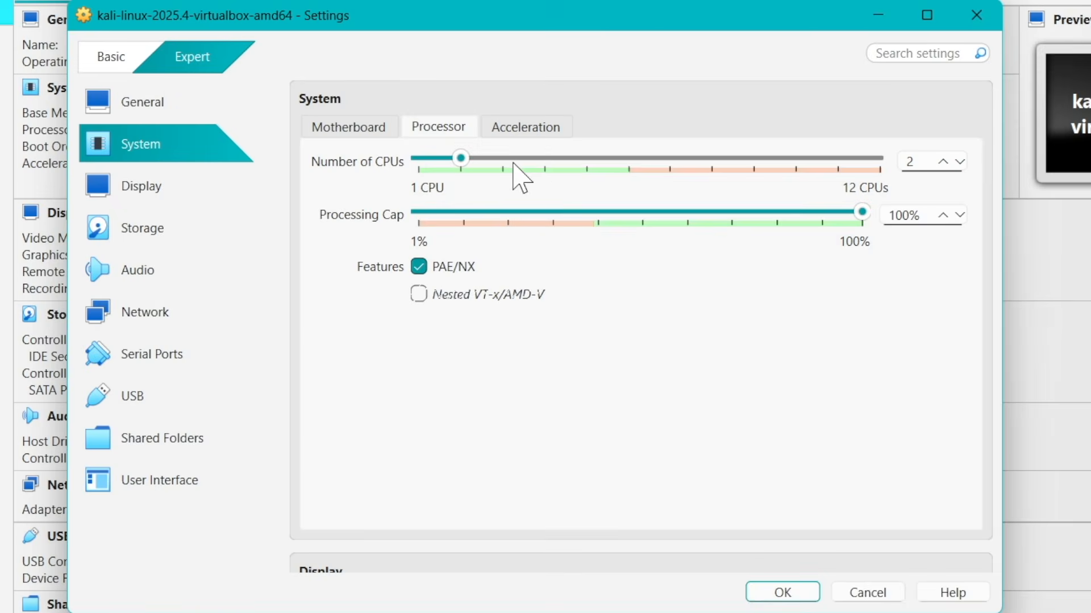
drag(484, 158, 506, 159)
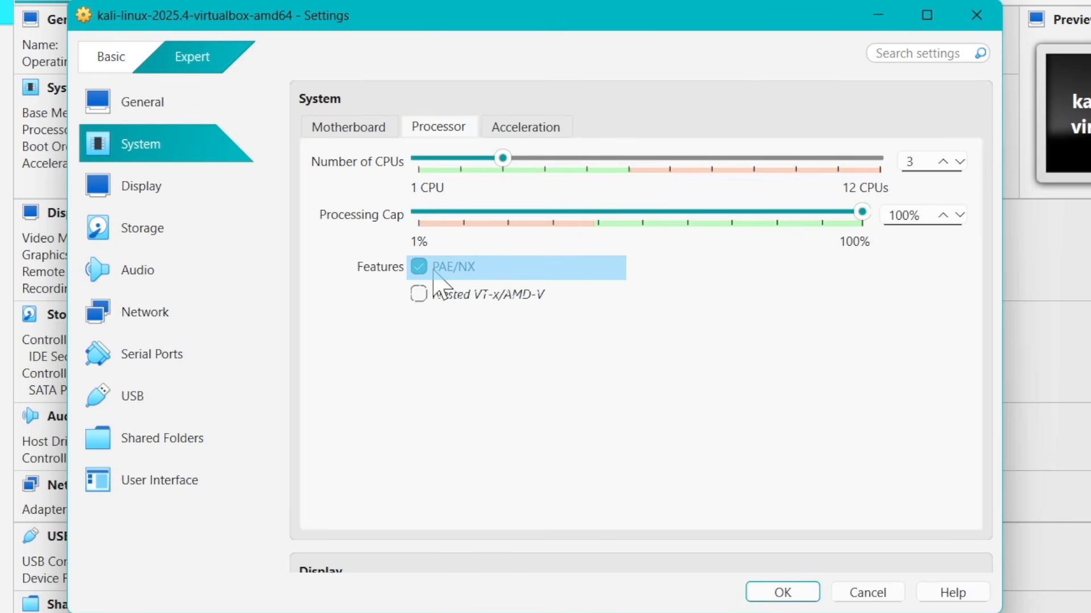
Review the machine's acceleration, display, virtual disk and audio settings
click(531, 129)
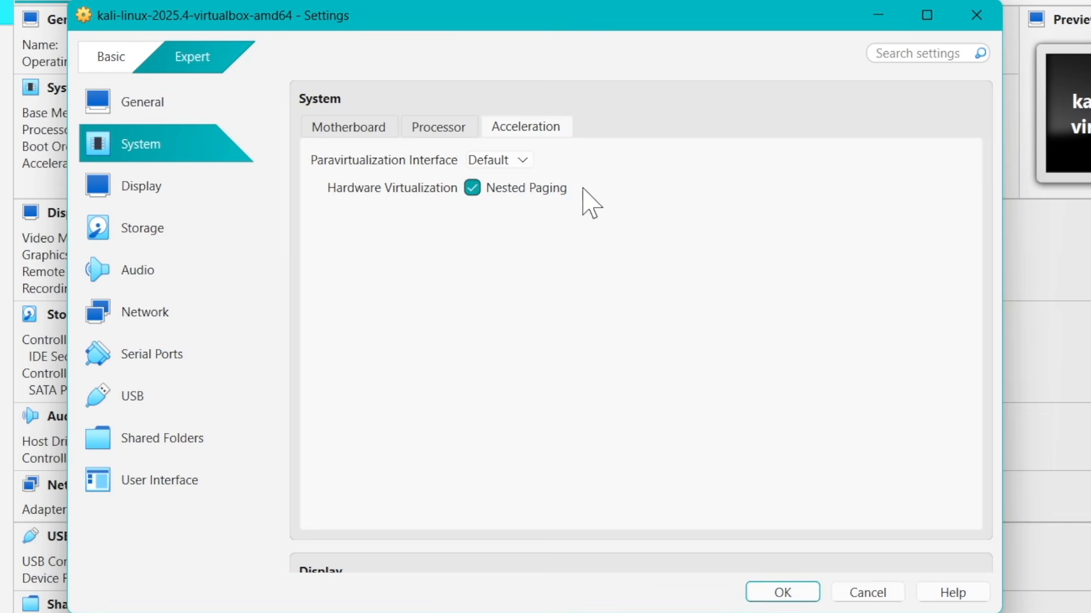
click(227, 185)
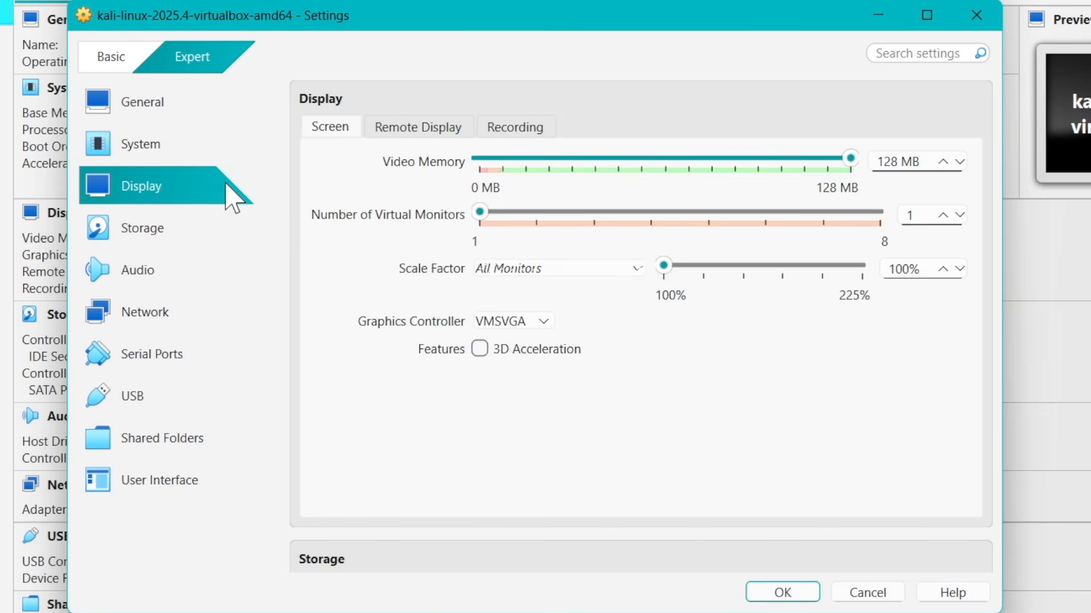
mouse_move(847, 162)
mouse_down()
mouse_move(791, 162)
mouse_move(944, 162)
mouse_move(854, 173)
mouse_up()
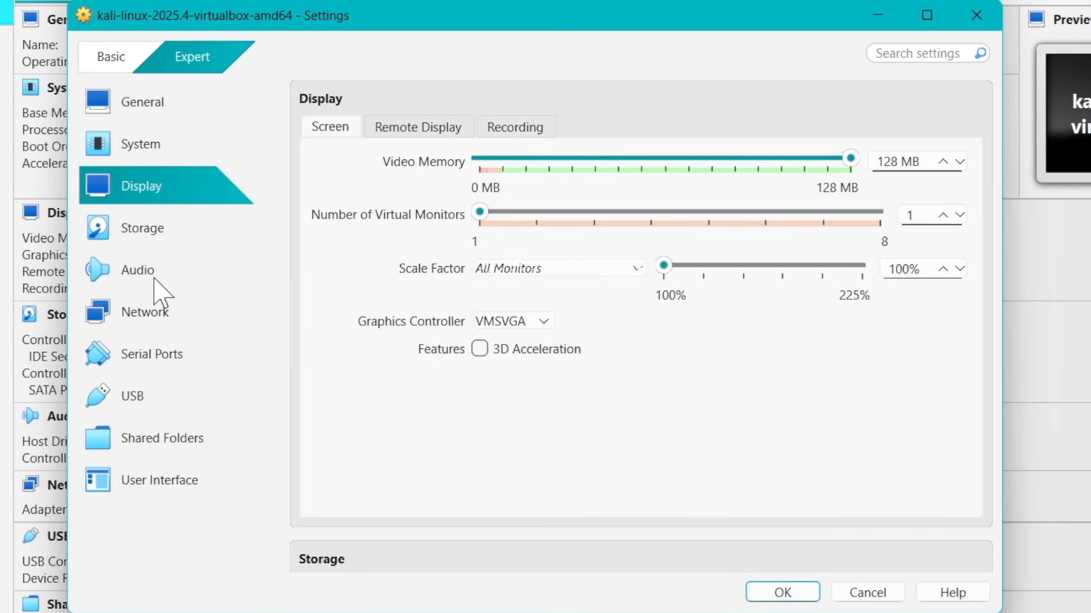
click(175, 230)
click(492, 227)
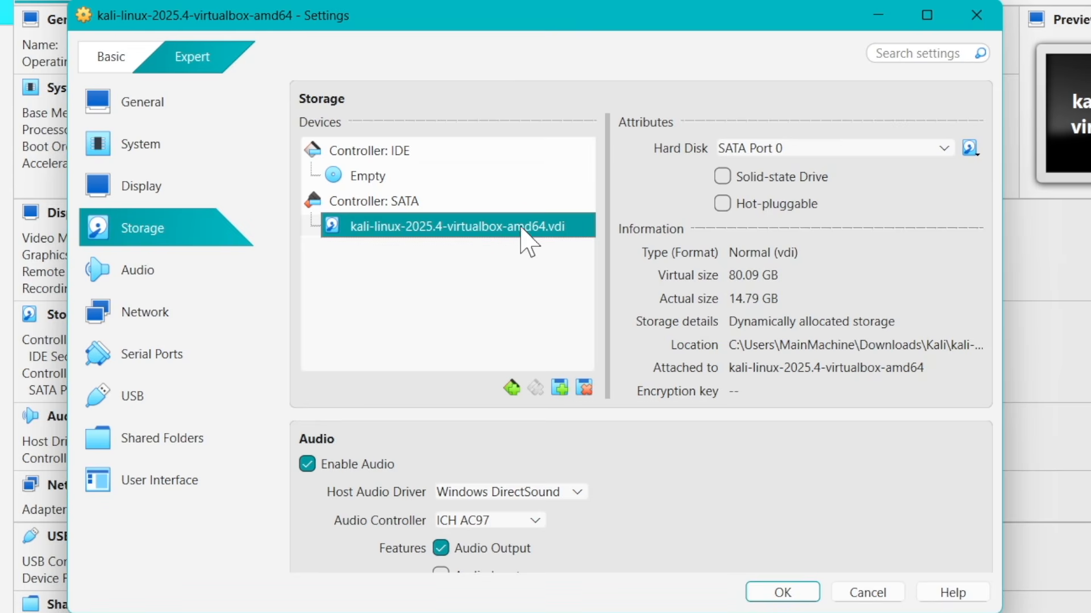
click(183, 281)
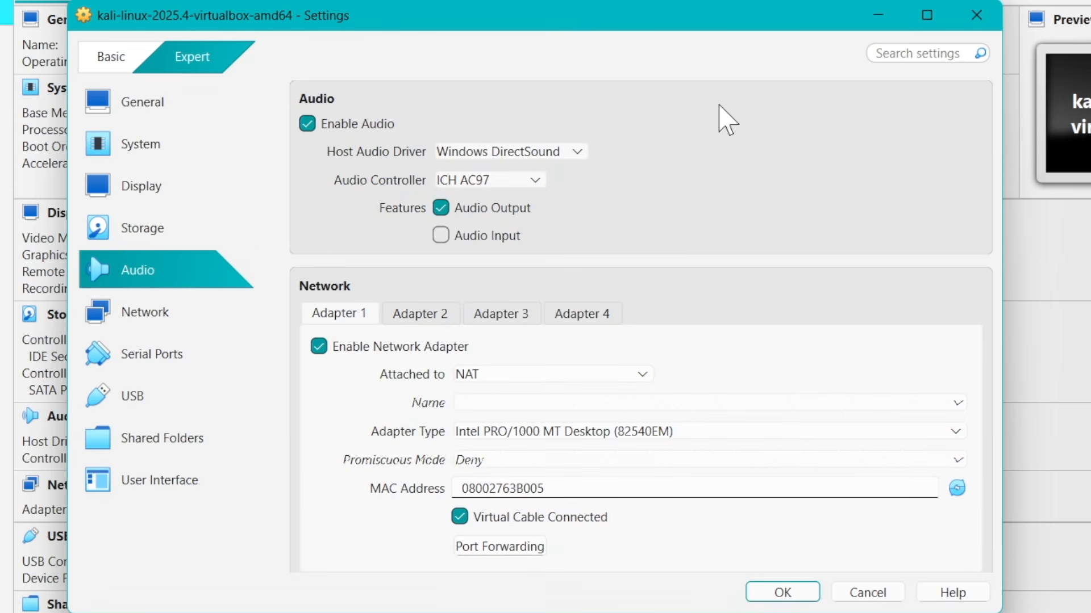
Attach network Adapter 1 to Bridged Adapter using the Realtek RTL8852AE WiFi 6 802.11ax PCIe Adapter, and check the available adapter choices
click(201, 314)
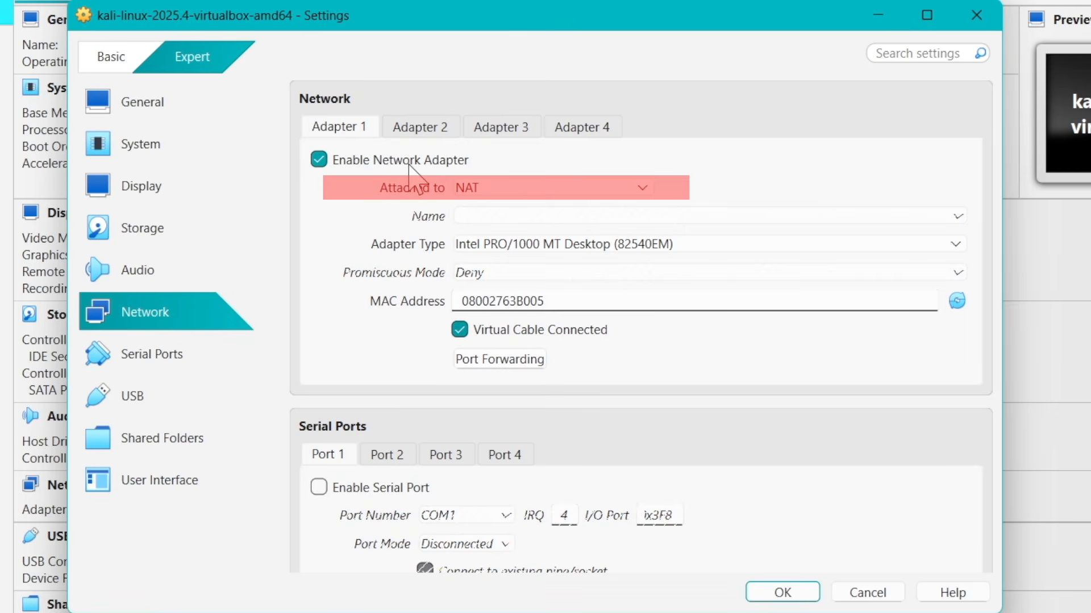
click(562, 205)
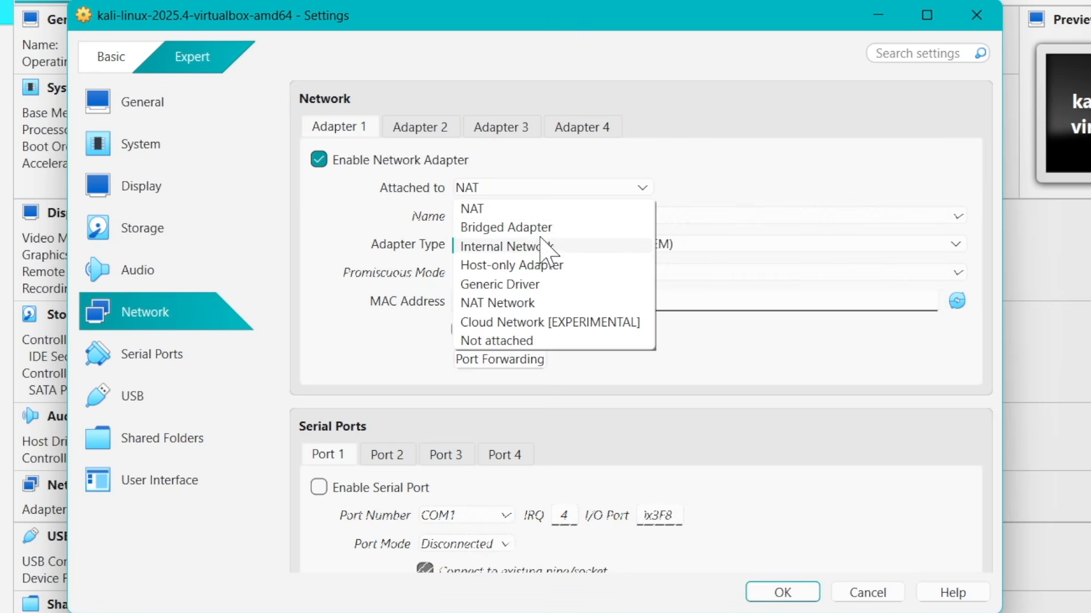
click(559, 229)
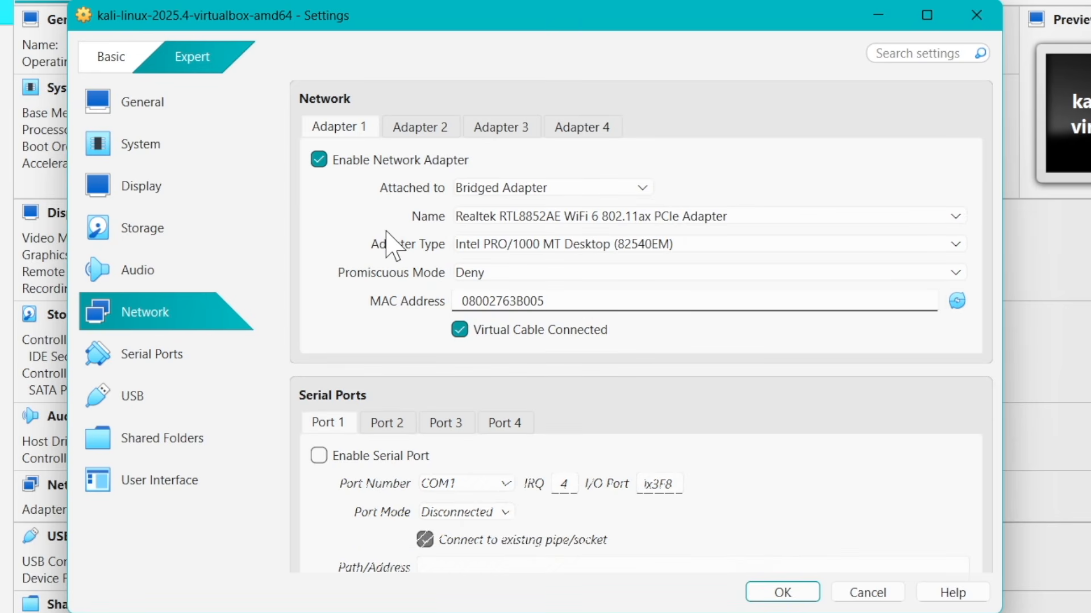
click(637, 245)
click(338, 242)
click(525, 218)
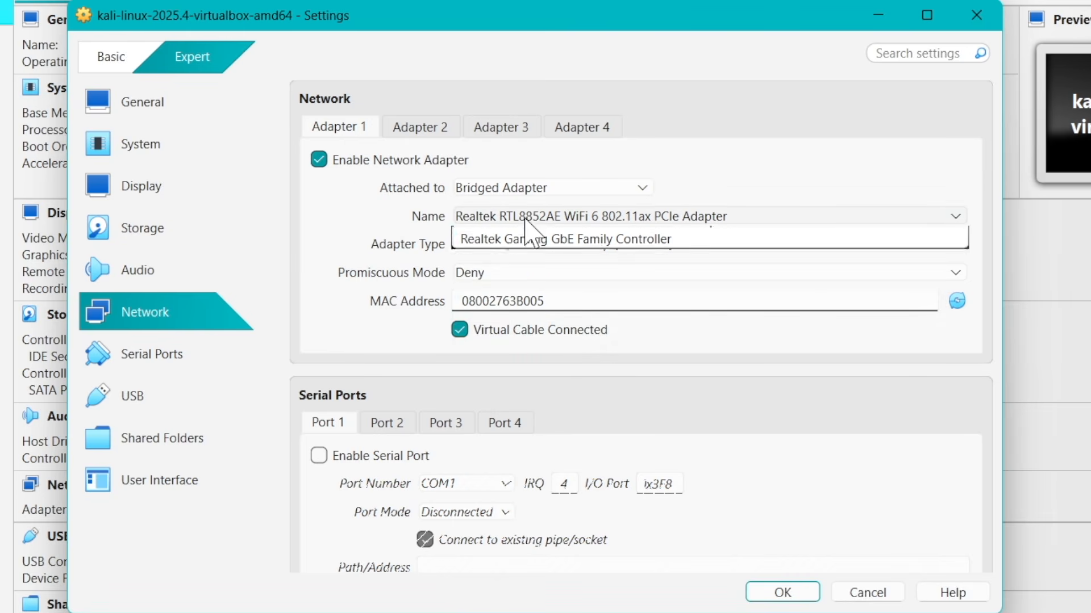
click(352, 239)
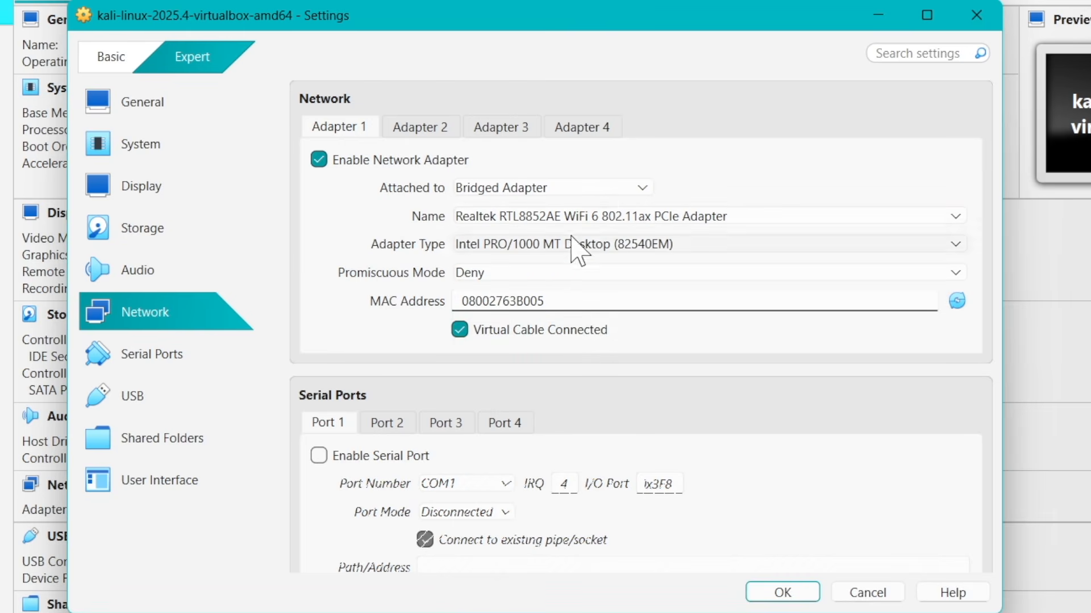
Review the serial port and USB settings, and save the machine's configuration
click(193, 374)
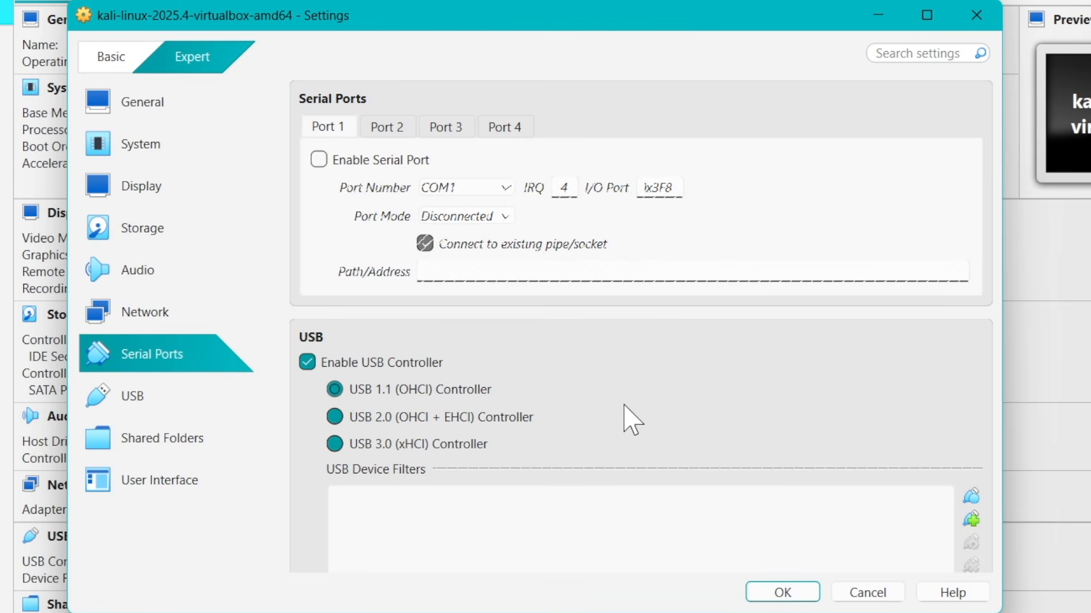
click(211, 398)
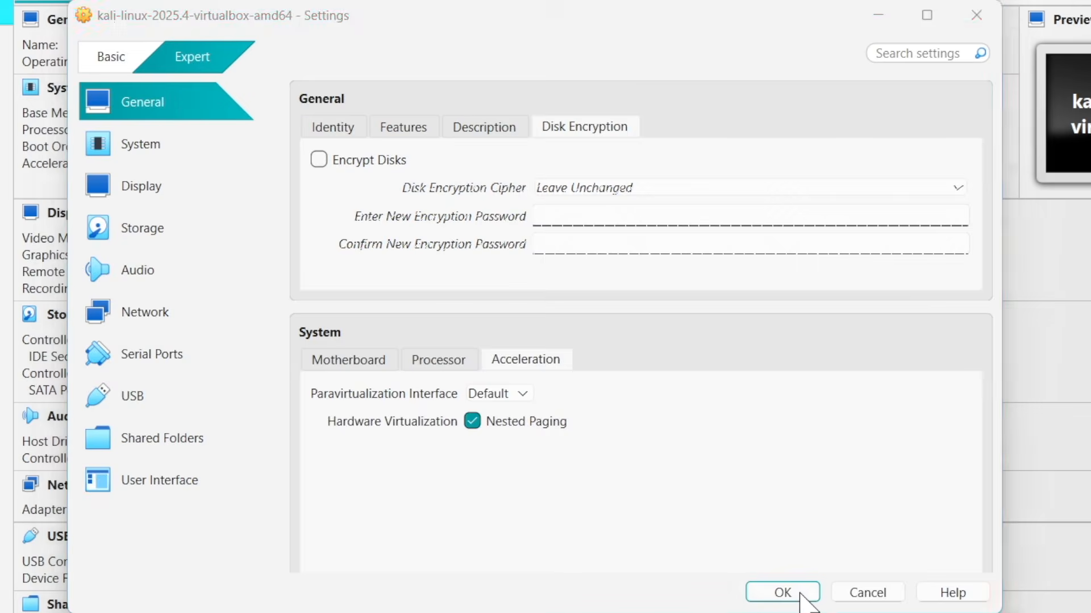
click(789, 593)
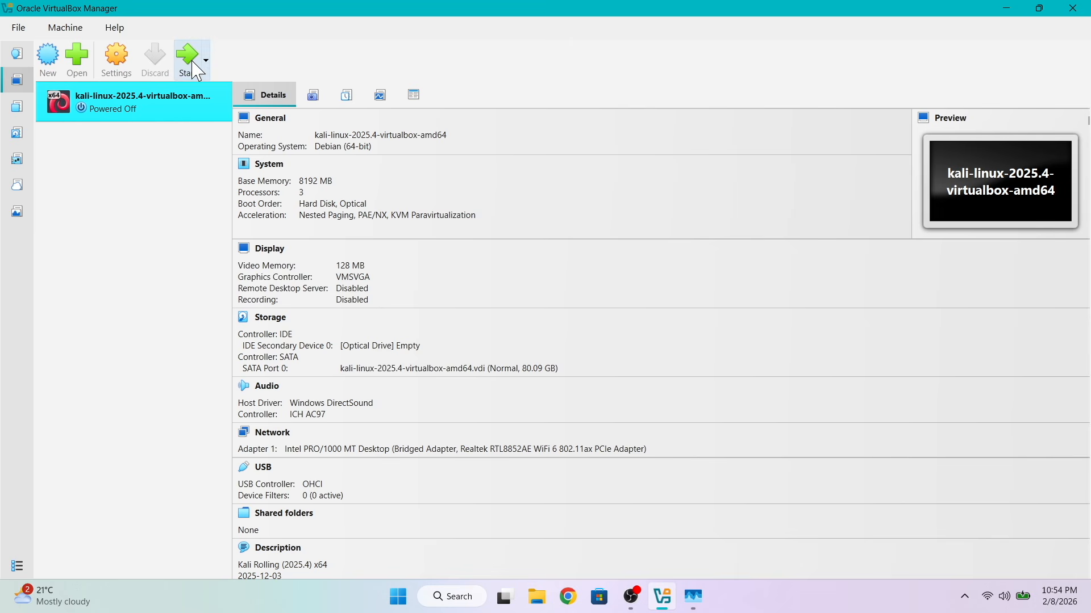
Start the Kali virtual machine and release the captured mouse pointer back to the host
click(190, 65)
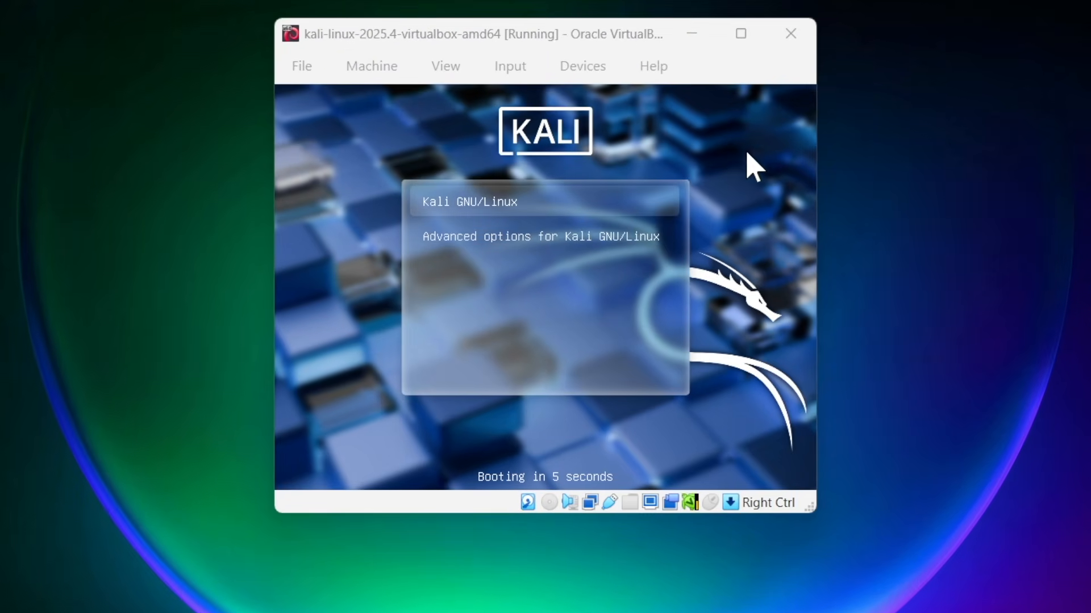
click(800, 141)
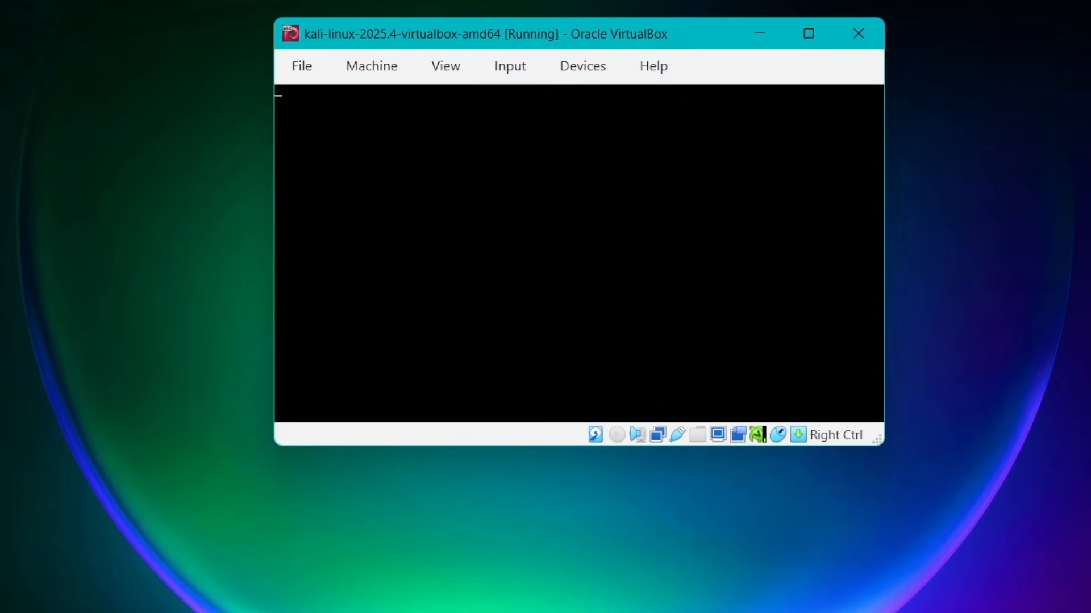
key(Control_R)
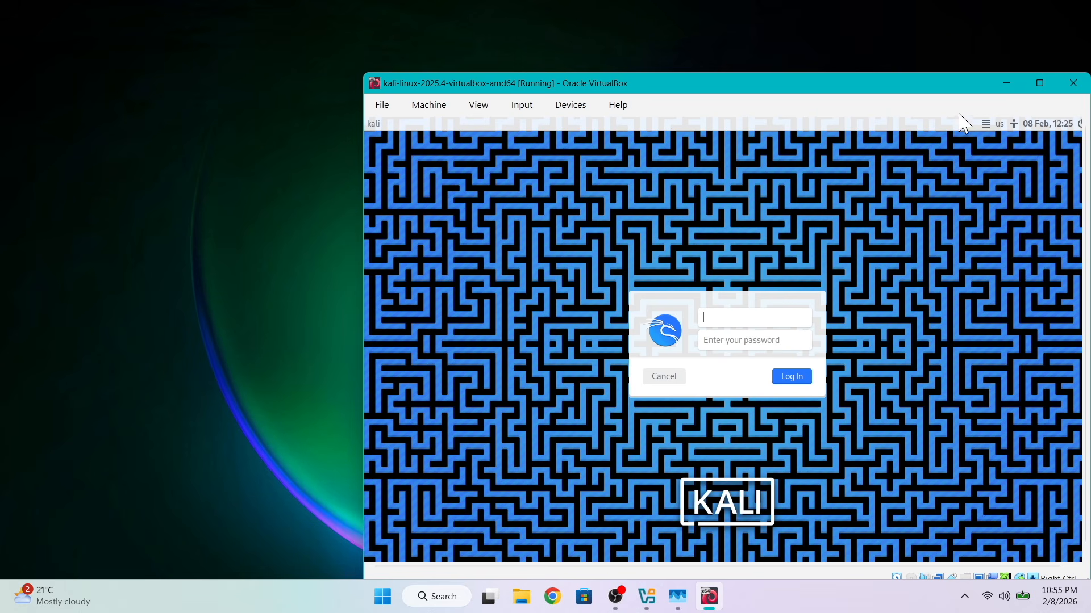
Maximize the virtual machine's window and log in to Kali with the default username and account password
drag(932, 90, 776, 48)
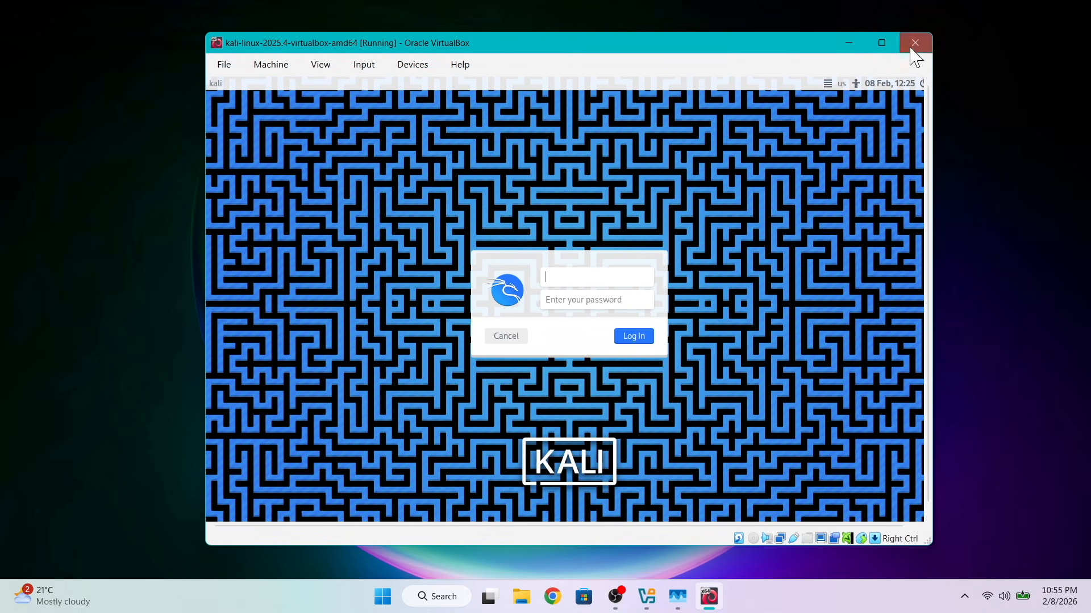
click(881, 44)
text(kali)
key(Tab)
text(kali)
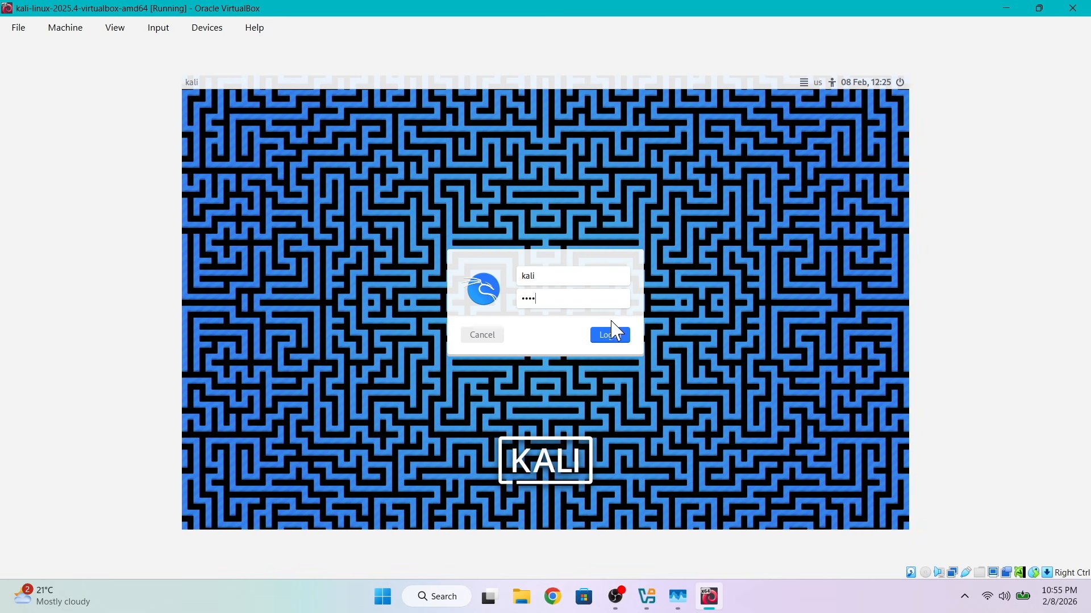
click(609, 336)
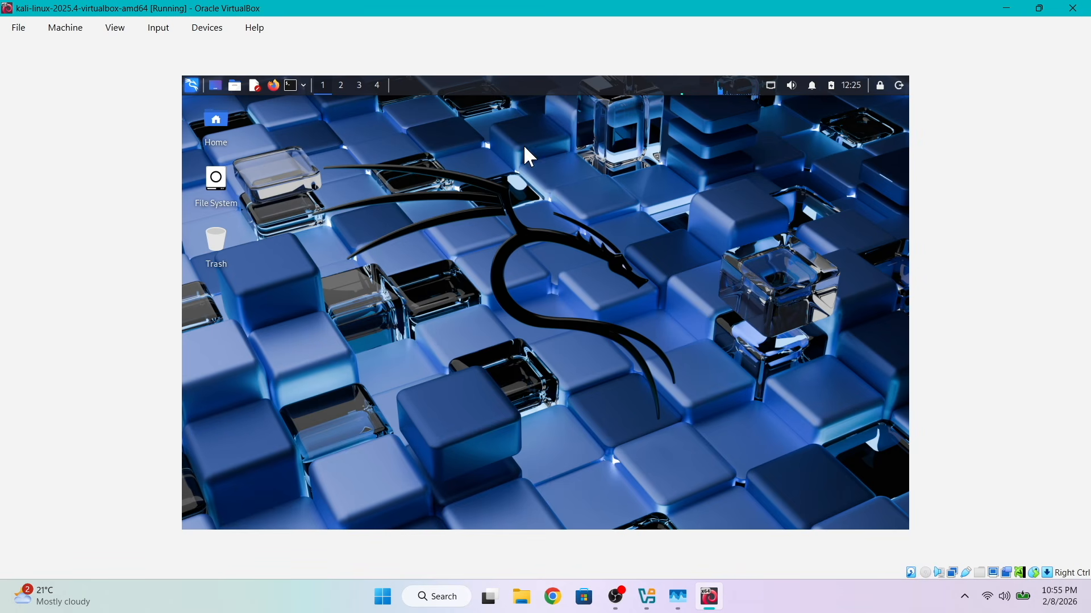
Switch the virtual machine to full-screen mode and return to the windowed view
click(116, 29)
click(152, 54)
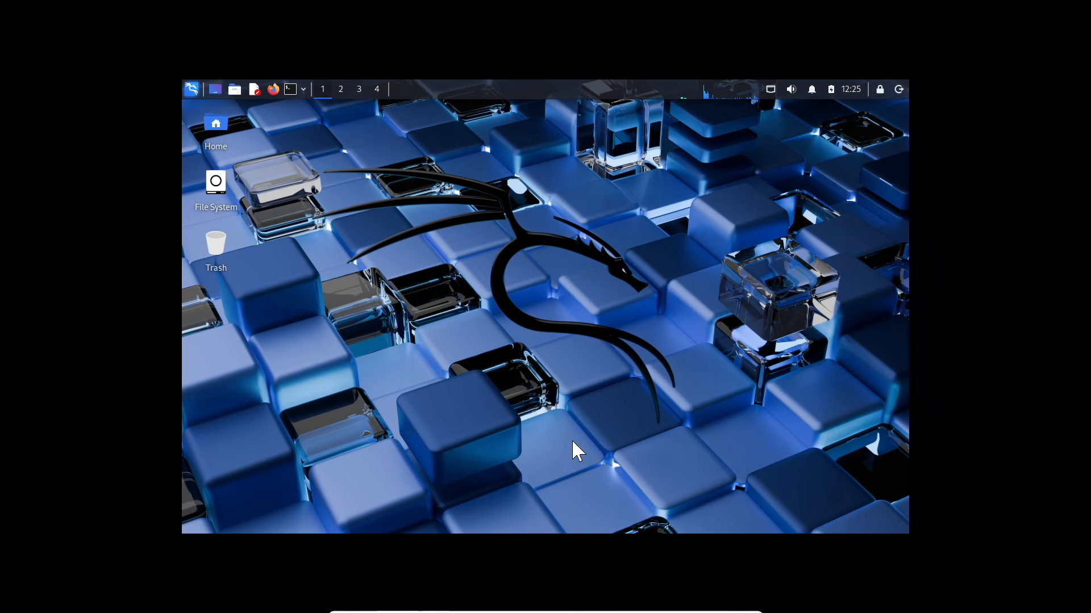
key(Control_R+f)
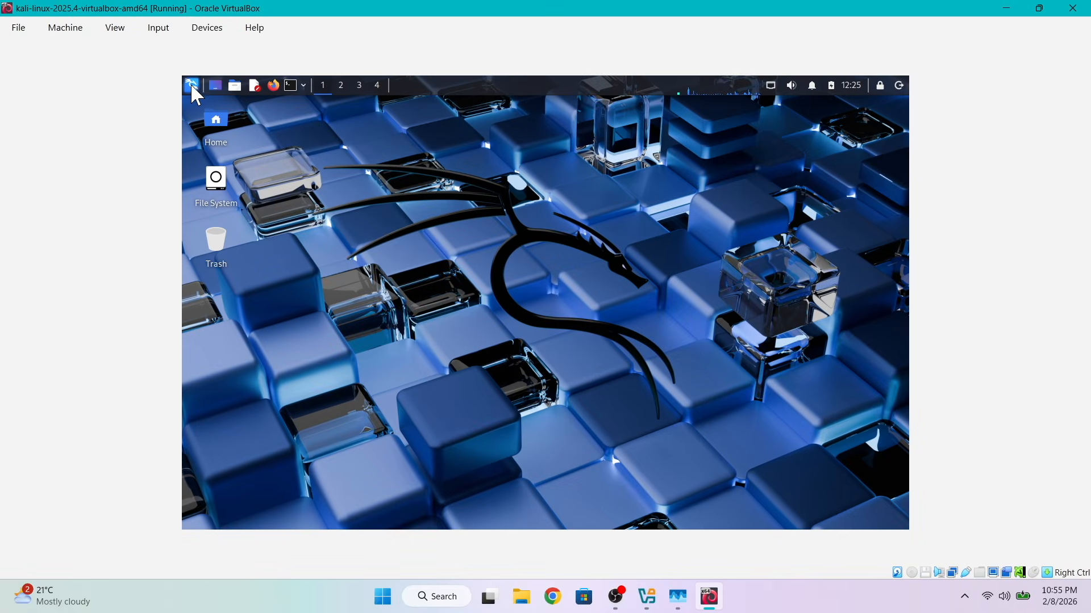
Open a terminal emulator from Kali's applications and maximize its window
click(192, 84)
click(401, 135)
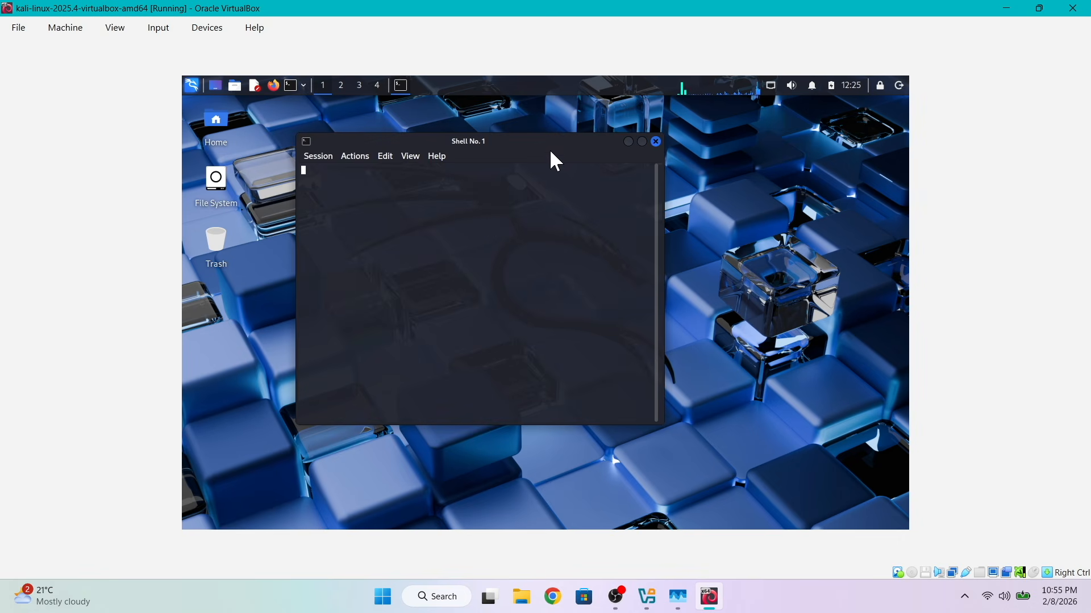
click(641, 141)
Refresh the package lists with sudo apt update, authenticating with the account password
text(sudo apt update)
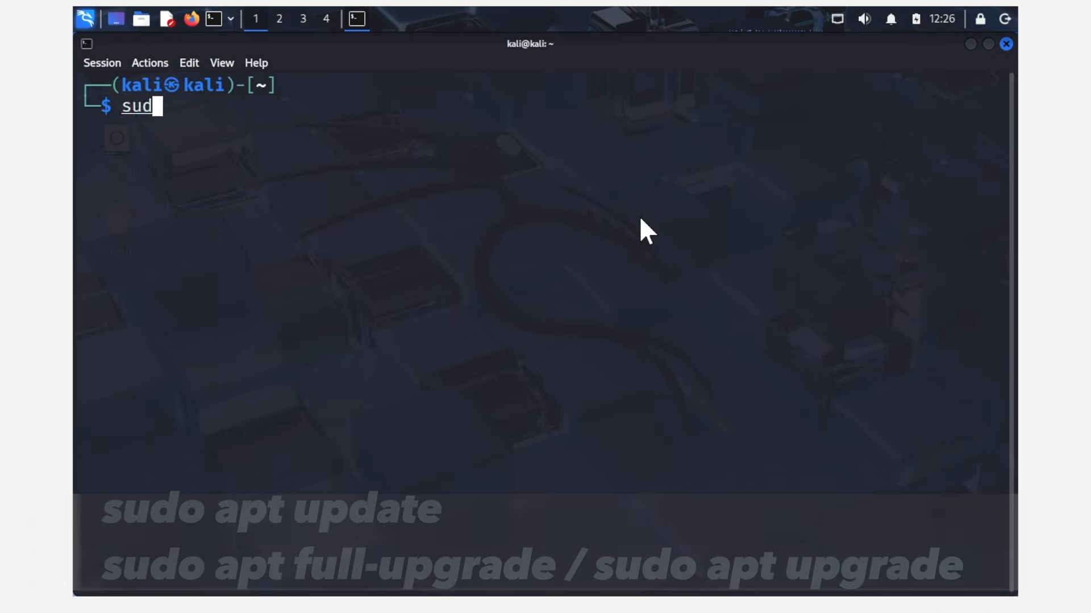
key(Return)
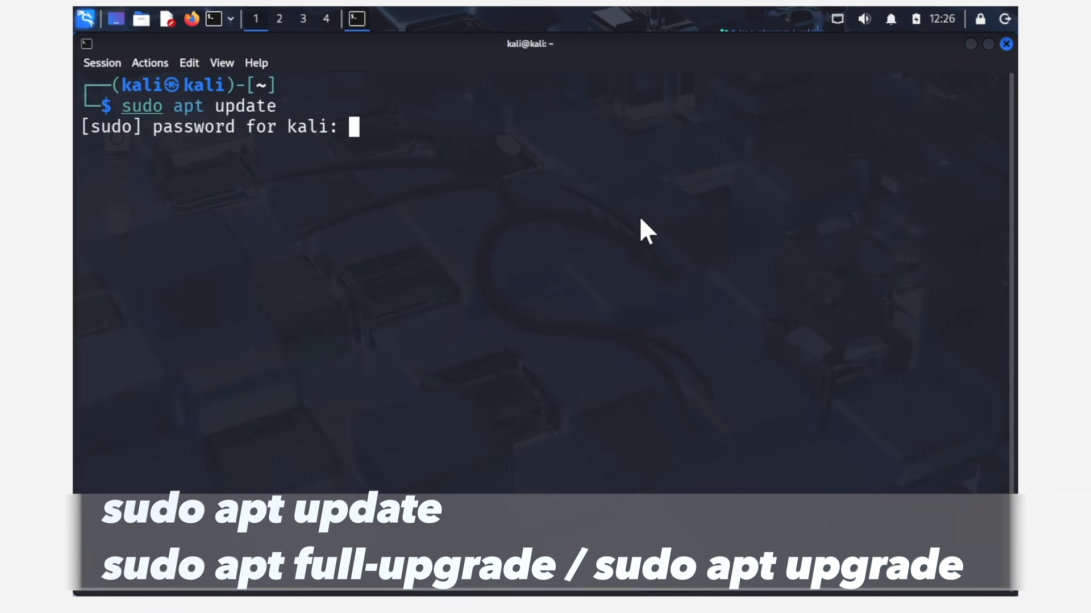
key(Return)
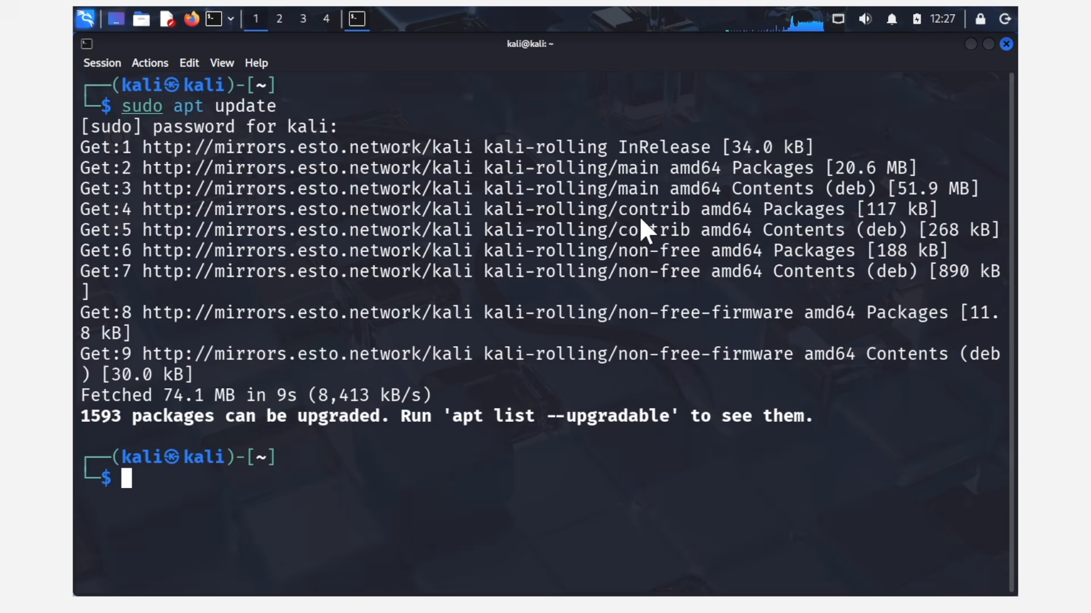
Clear the terminal and upgrade the installed packages with sudo apt upgrade, answering y to proceed
key(ctrl+l)
text(sudo apt upg)
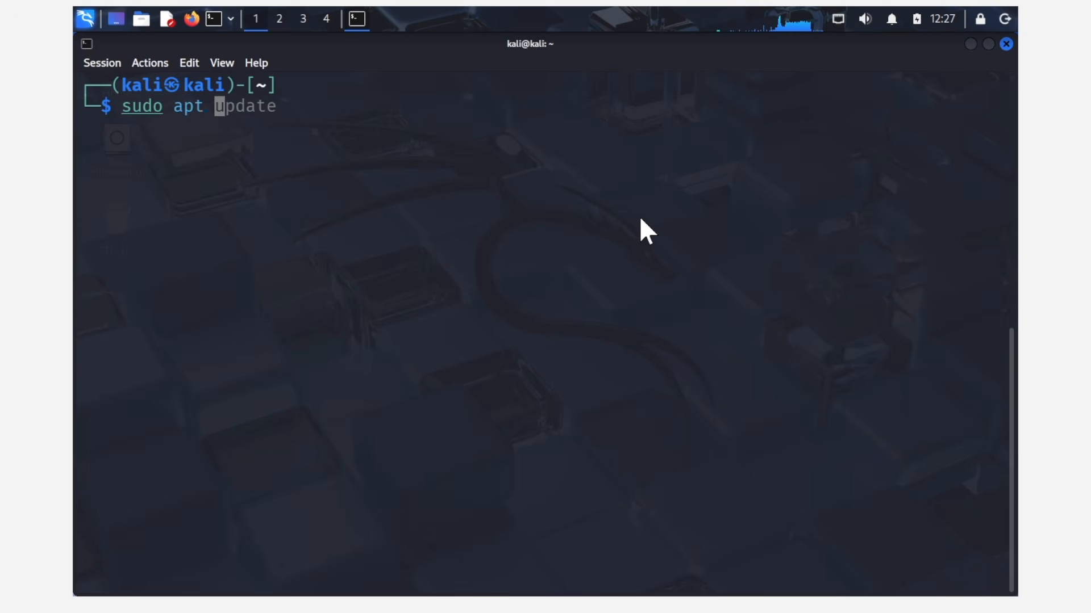
text(rade)
key(Return)
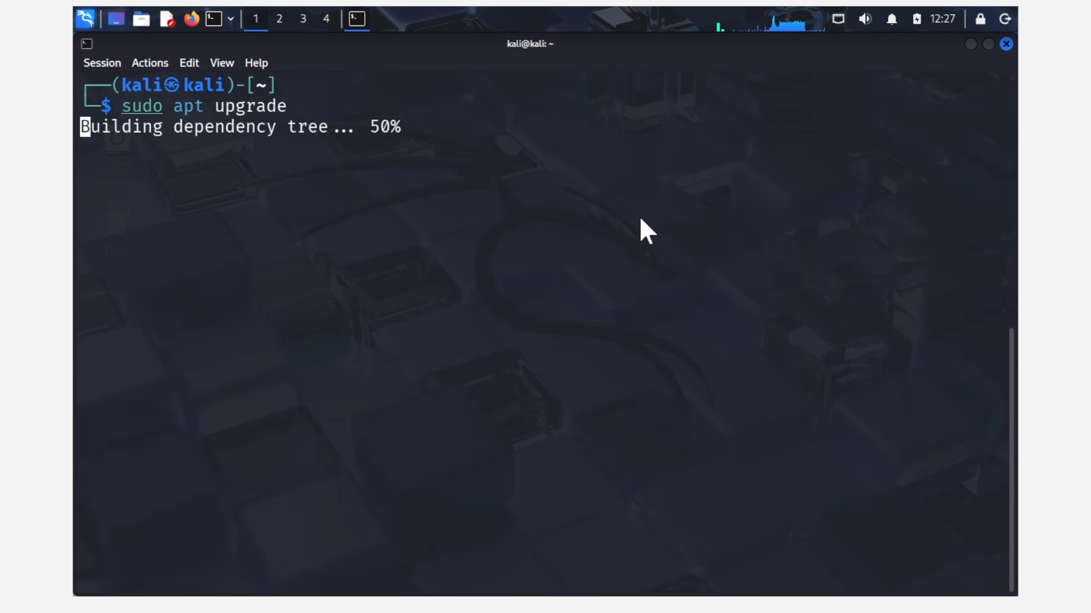
text(y)
key(Return)
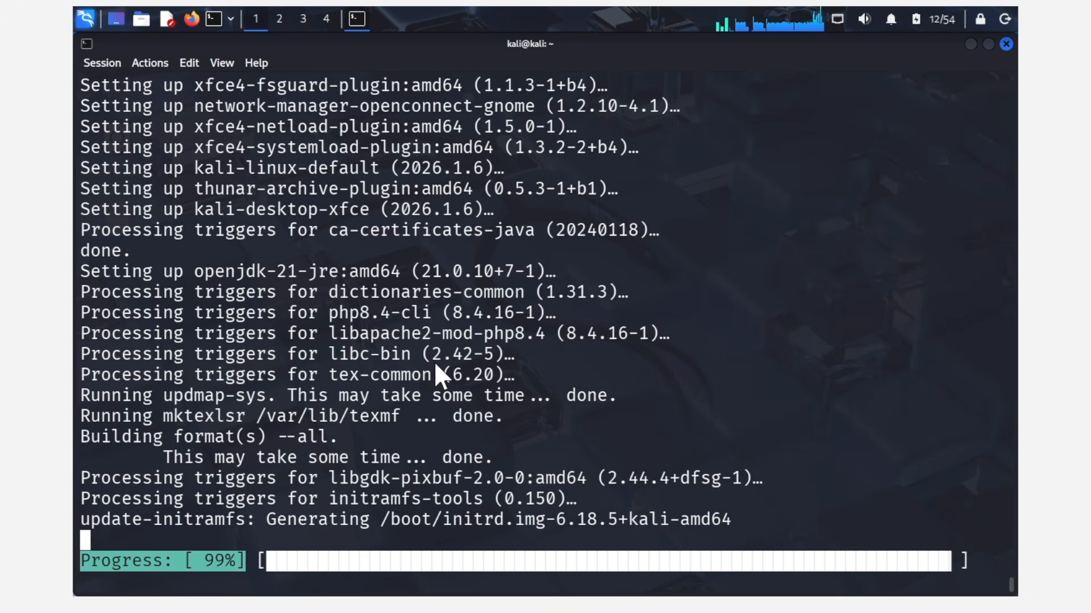
Restart Kali with sudo reboot now, authenticating with the account password
text(sudo reboot now)
key(Return)
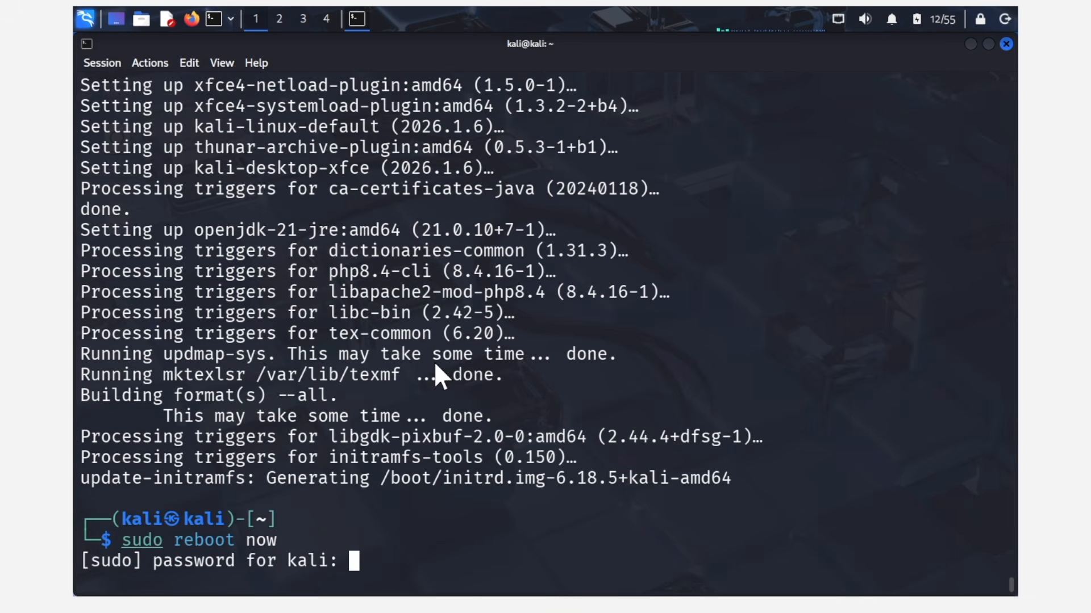
text(kali)
key(Return)
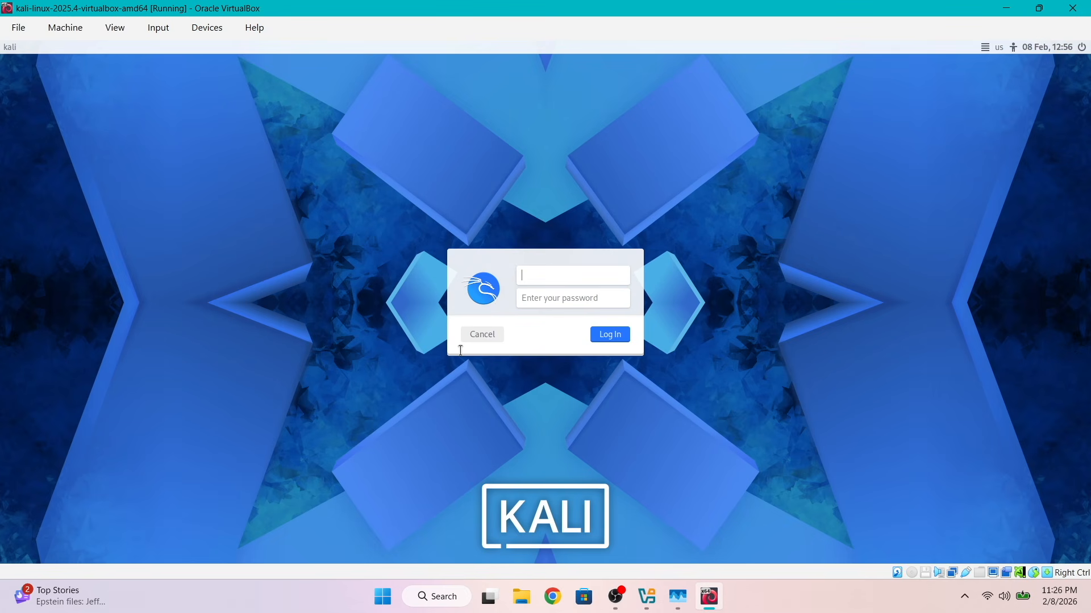
Log back in to the restarted Kali desktop with the username and account password
text(li)
key(Tab)
click(597, 339)
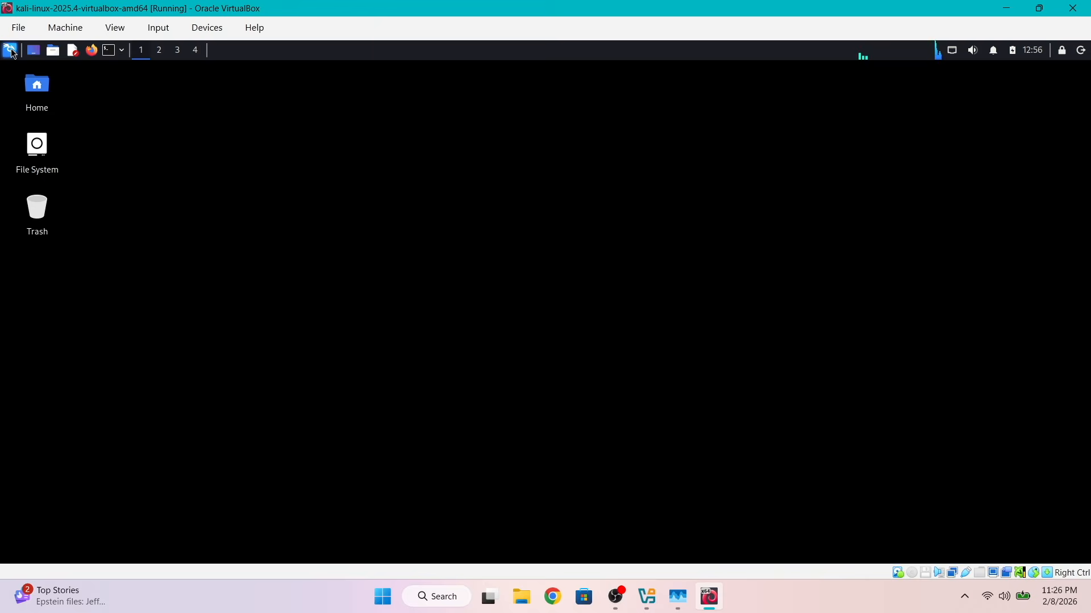
Look over Kali's applications menu and switch the virtual machine to full-screen mode
click(10, 50)
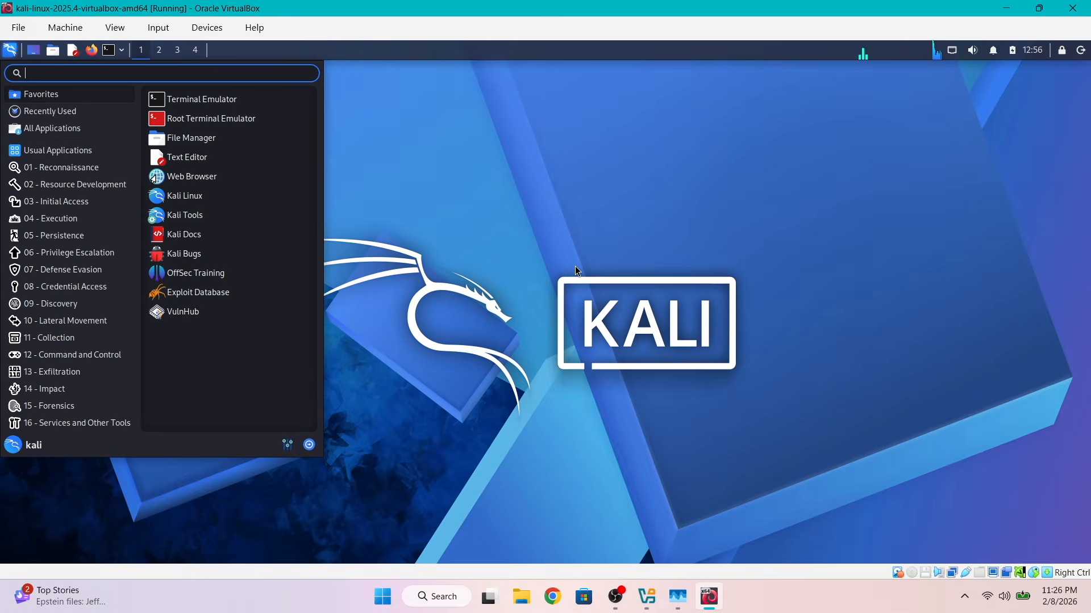
click(555, 242)
click(114, 27)
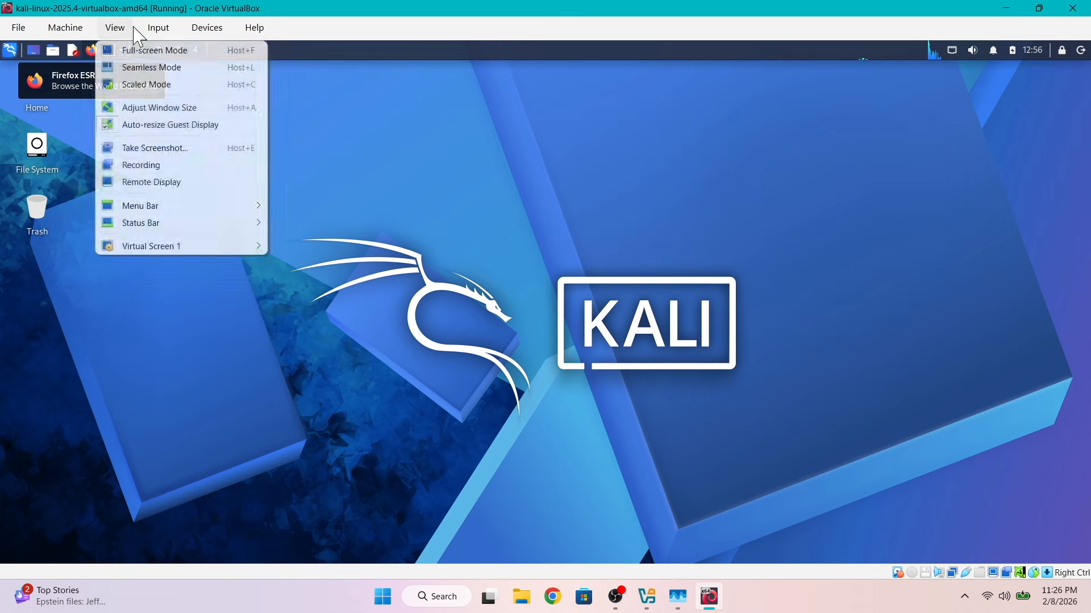
click(127, 55)
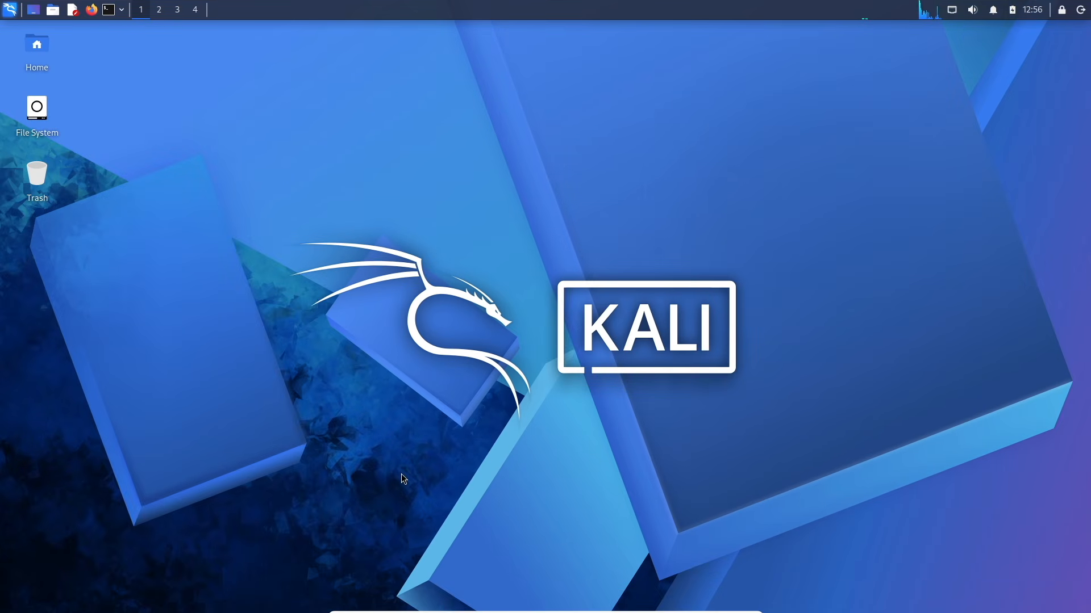
Take the virtual machine out of full-screen mode and return it to a normal window
mouse_move(483, 611)
click(436, 606)
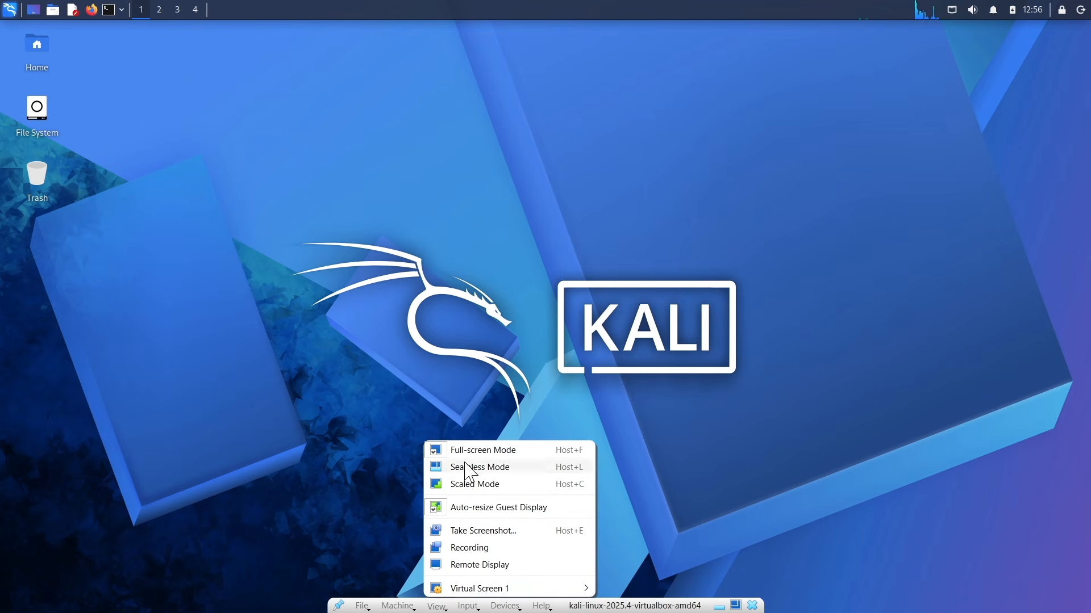
click(462, 452)
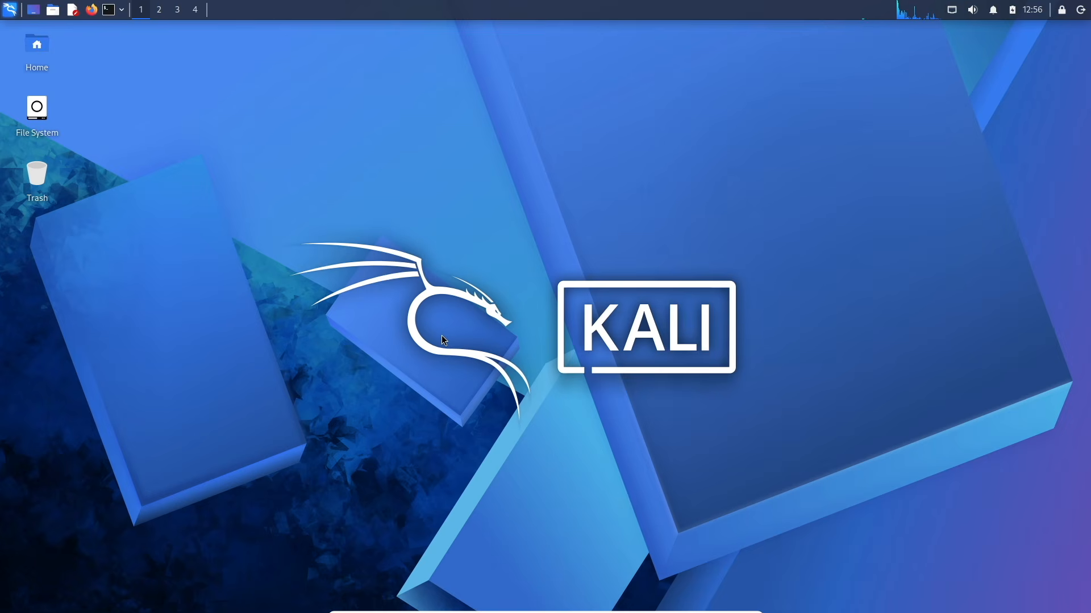
key(Control_R+f)
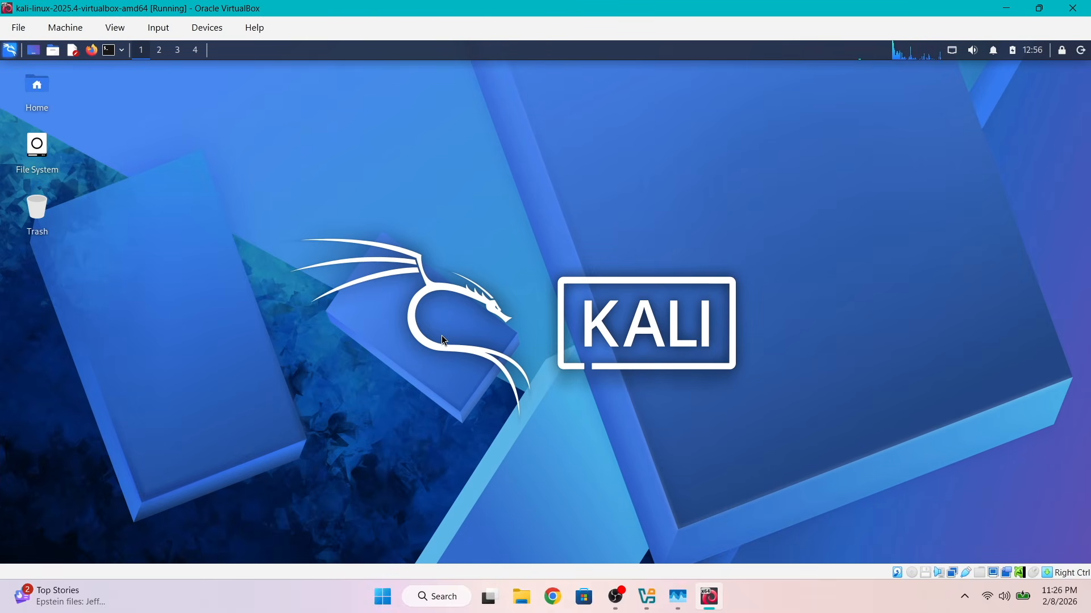
Open a maximized terminal with enlarged text and display the Kali release details with cat /etc/os-release
click(109, 50)
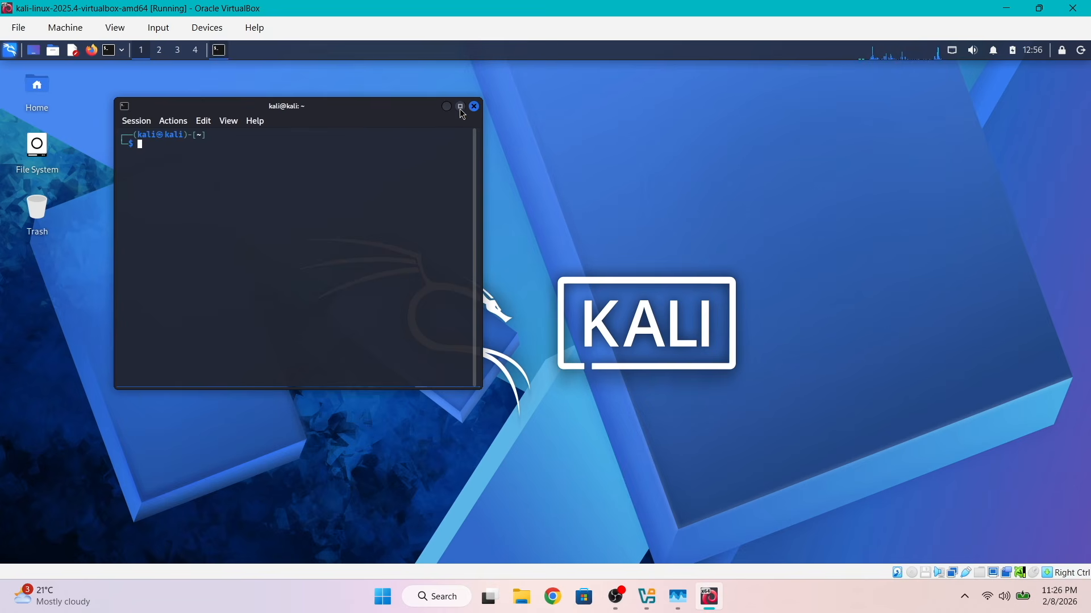
click(459, 108)
key(ctrl+plus)
key(ctrl+plus)
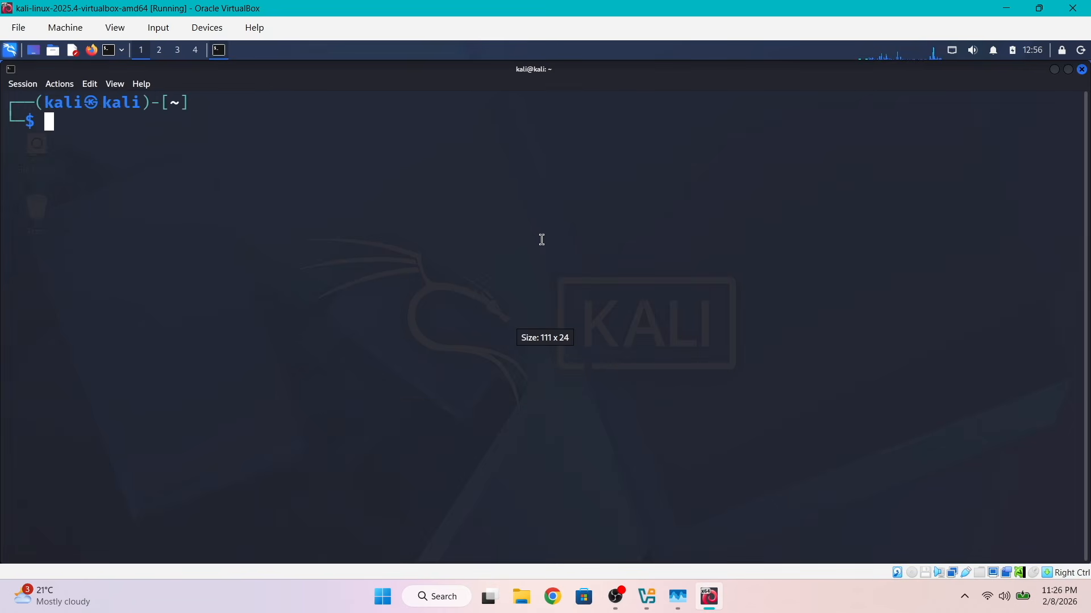
text(cat /etc/os-release)
key(Return)
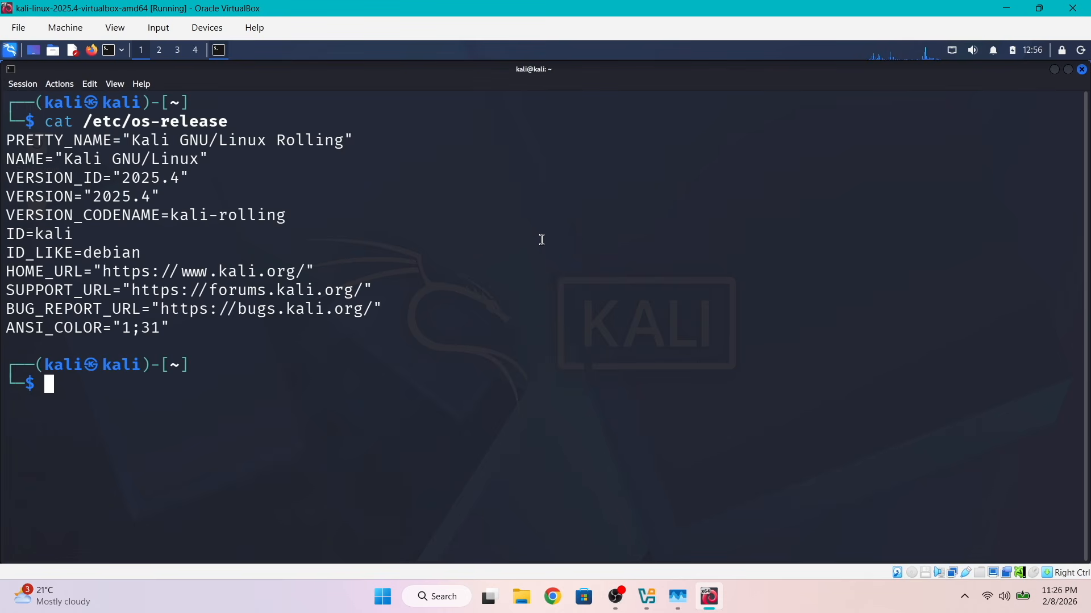
key(ctrl+plus)
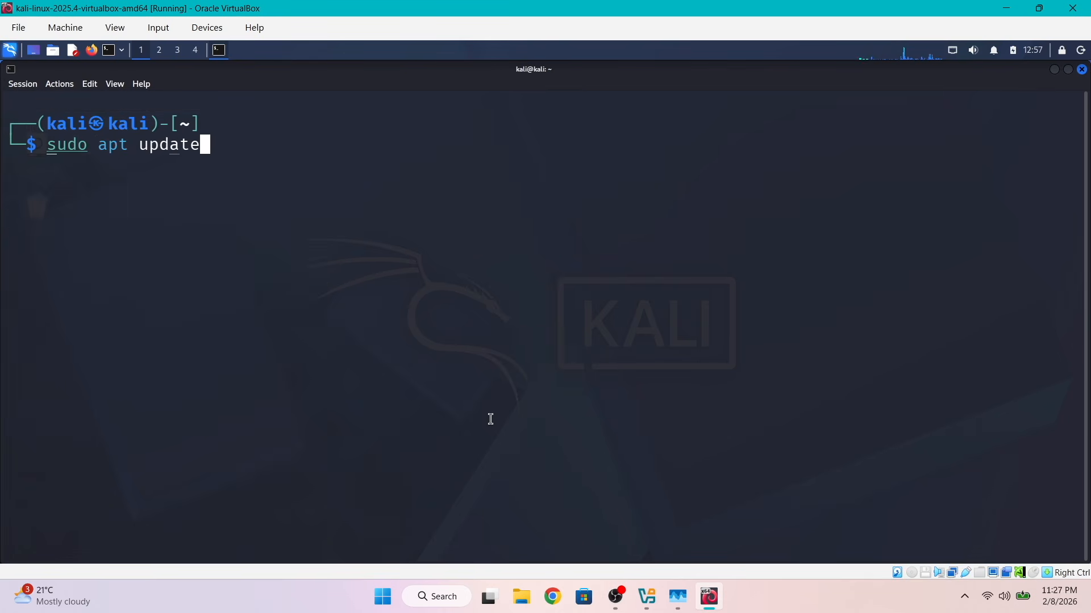
Clear the terminal and refresh the package lists with sudo apt update, authenticating with the account password
key(Return)
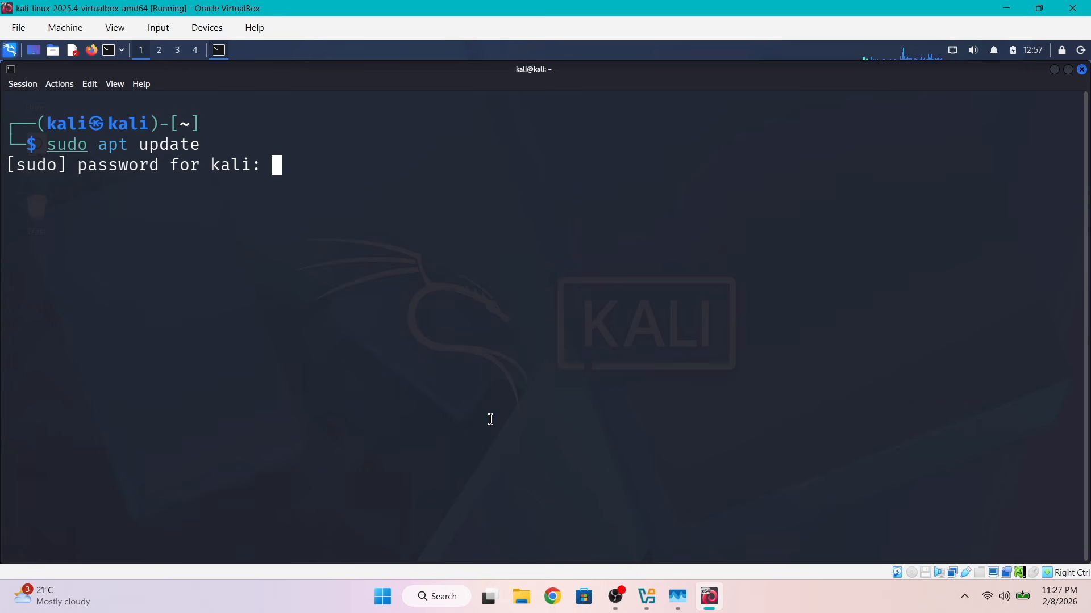
text(kali)
key(Return)
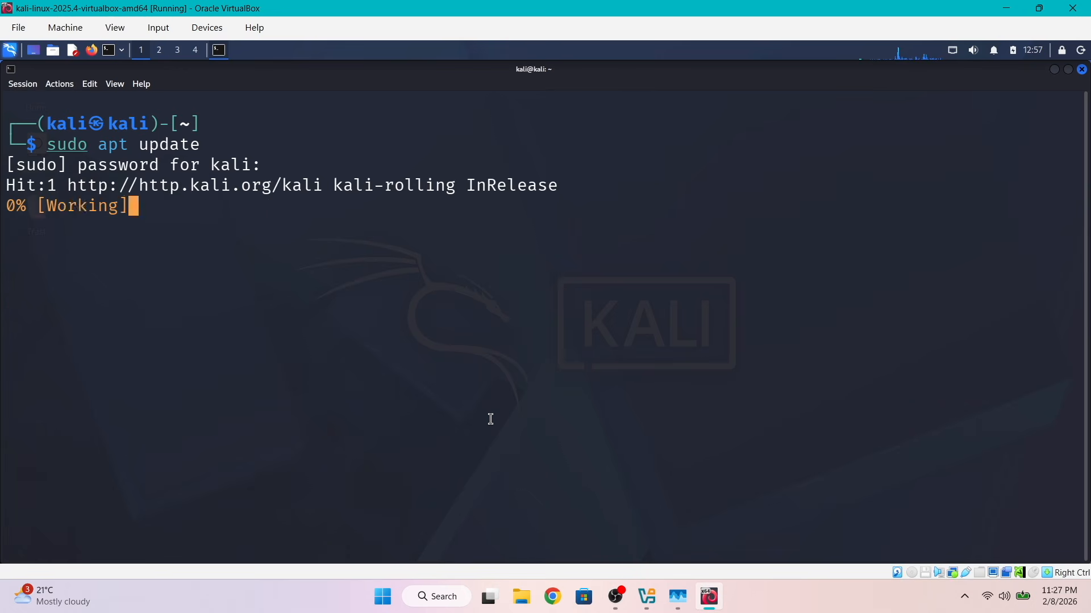
Reinstall the VirtualBox guest additions package with sudo apt install -f --reinstall virtualbox-guest-x11
text(sudo apt install -f)
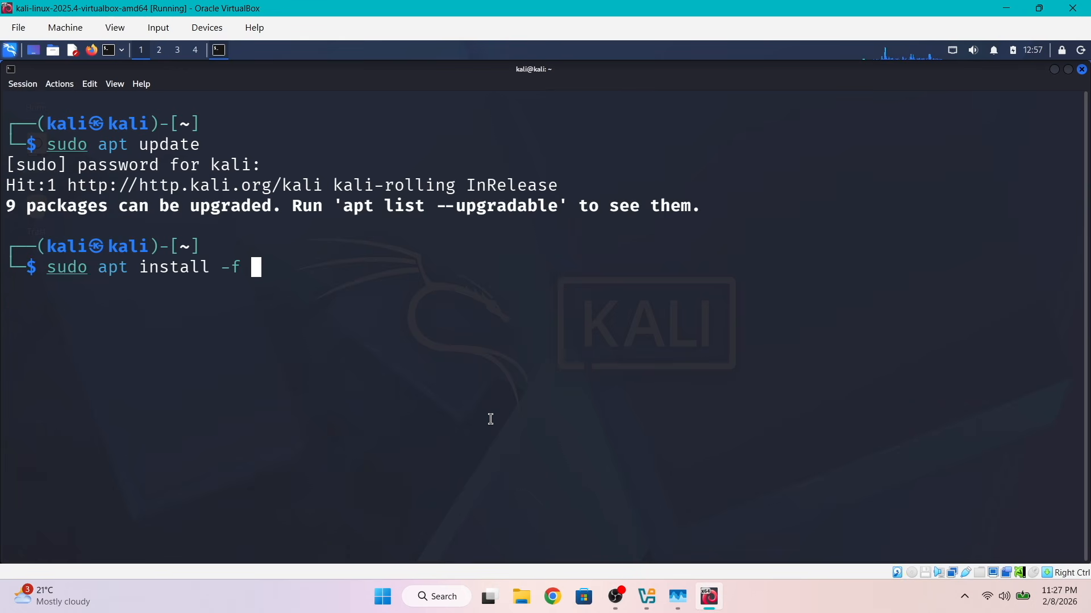
text(--reinstall virtualbox-g)
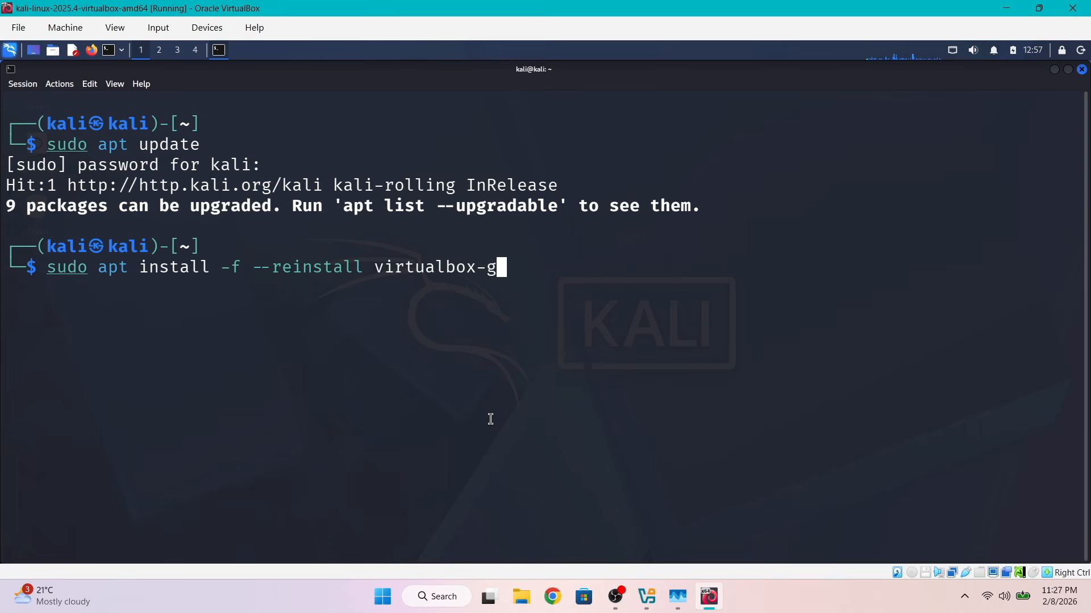
text(uest-x11)
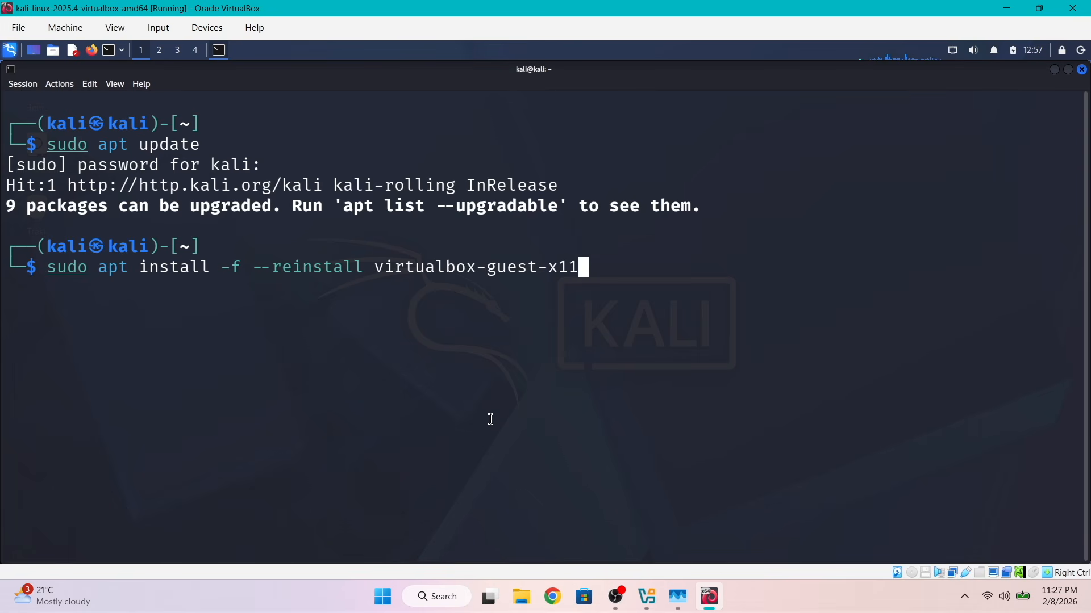
key(Return)
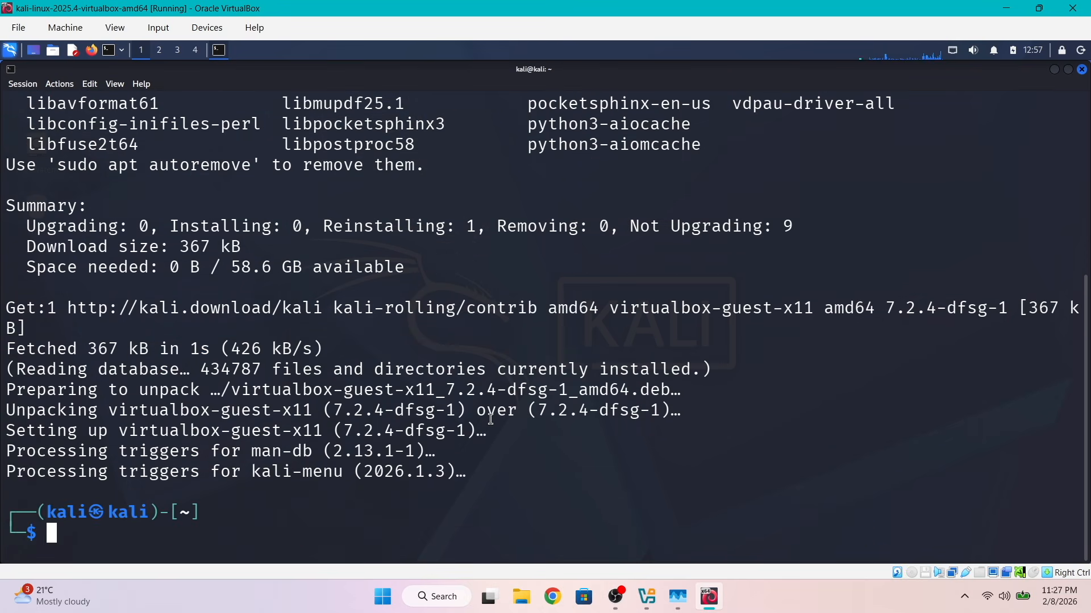
Clear the terminal, force a restart with sudo reboot -f and boot Kali from the default GRUB entry
key(ctrl+l)
text(sudo reboot -f)
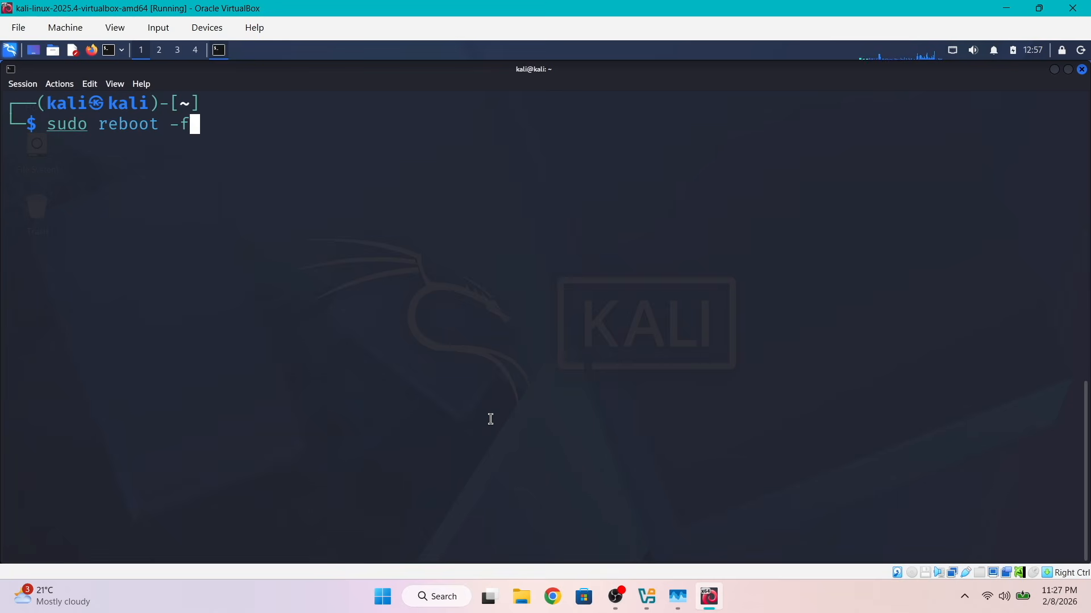
key(Return)
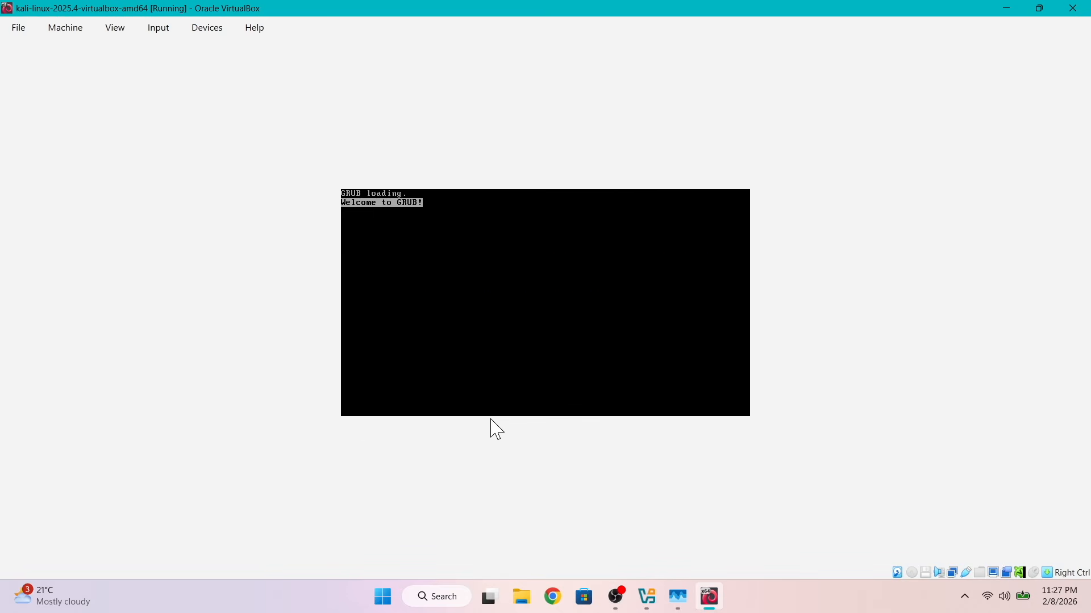
key(Return)
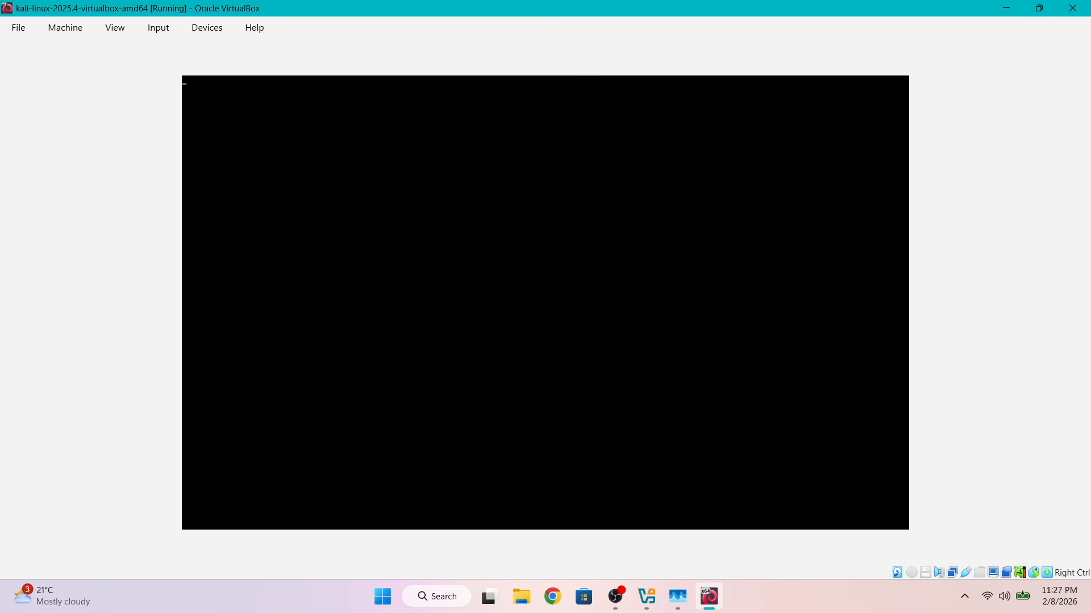
Log back in to the Kali desktop with the username and account password
text(li)
key(Tab)
text(kali)
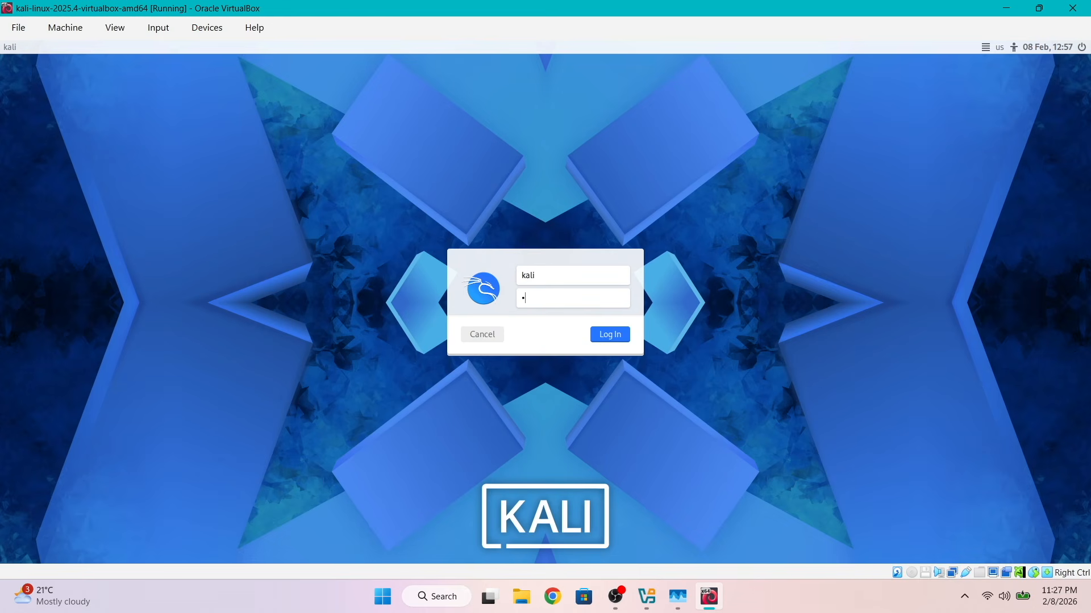
key(Return)
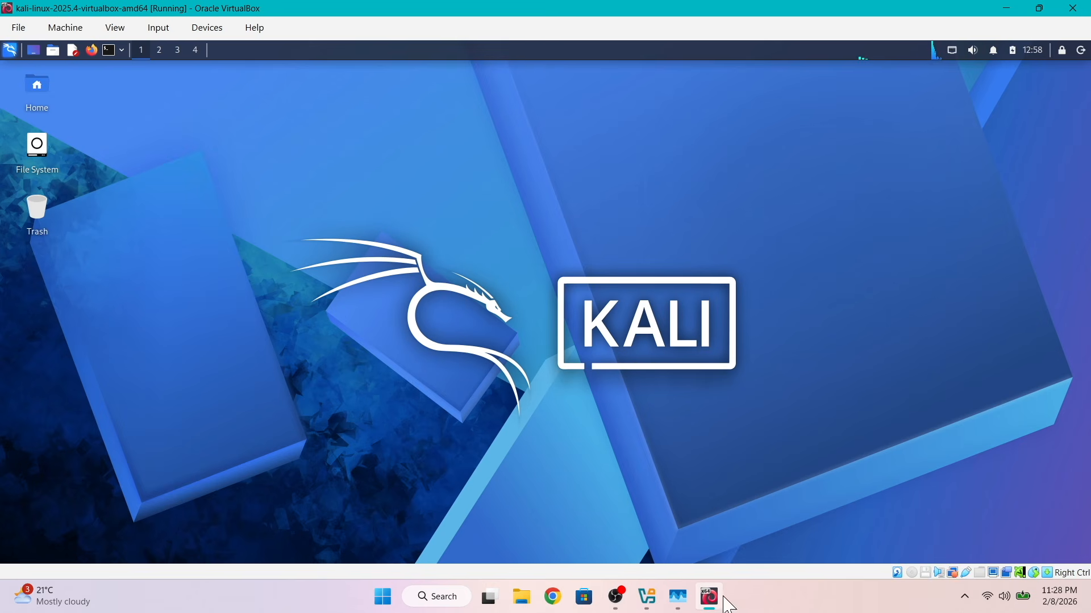
Switch to Chrome on Windows, copy the kskroyal.com page address and minimize the browser
click(552, 596)
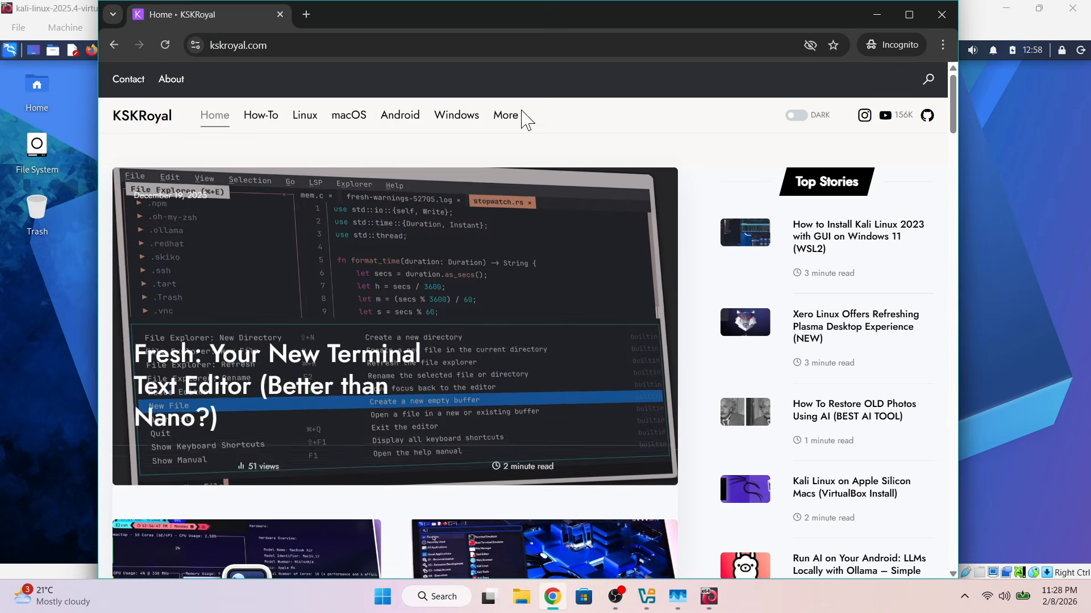
click(263, 44)
right_click(282, 41)
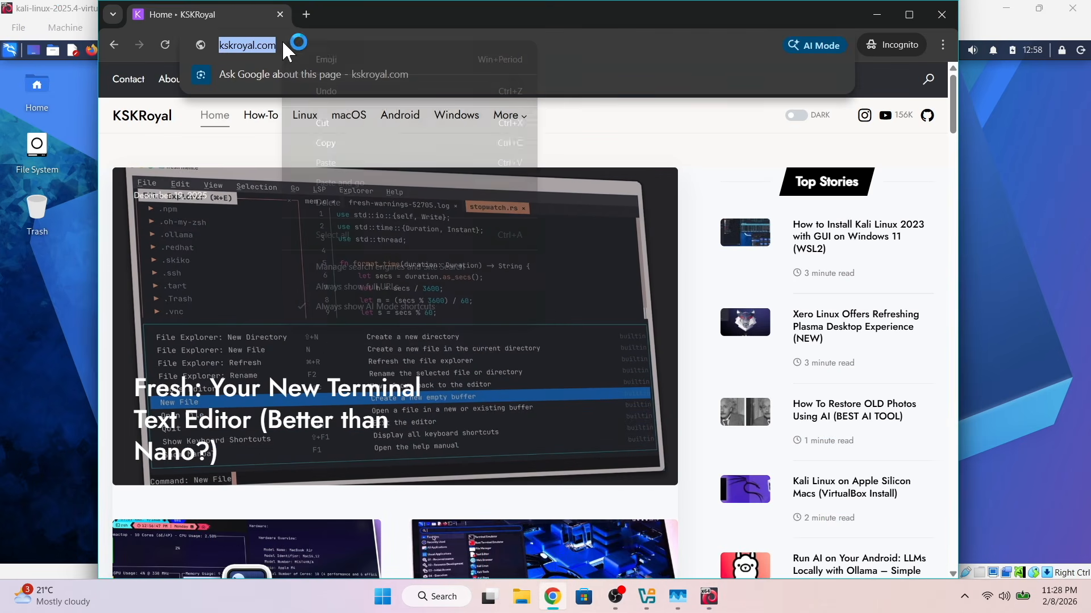
click(387, 141)
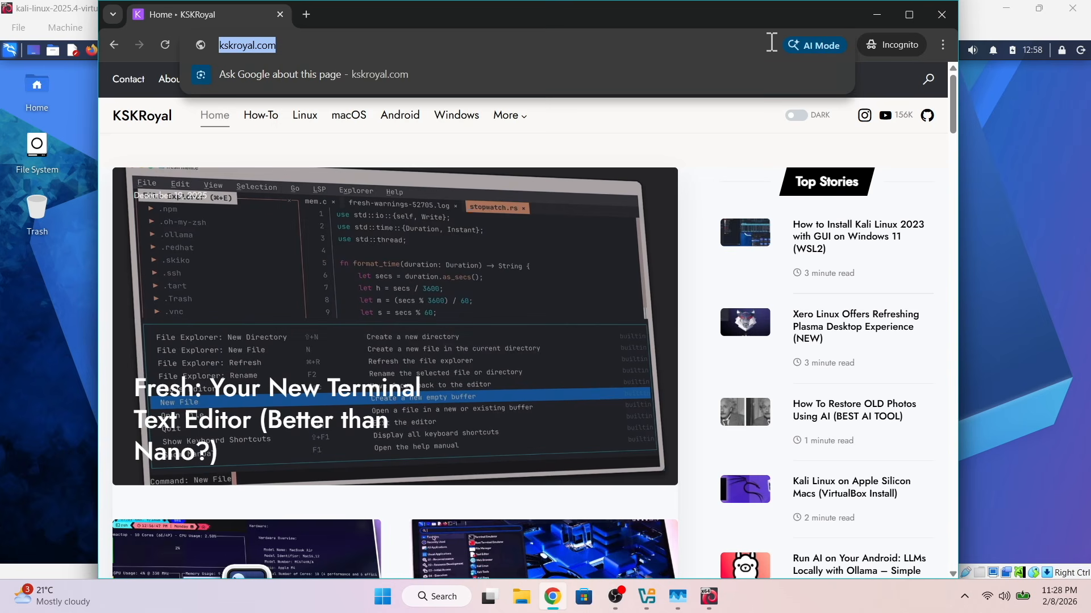
click(876, 14)
Open Firefox inside Kali and load the copied kskroyal.com address in a new tab
click(91, 51)
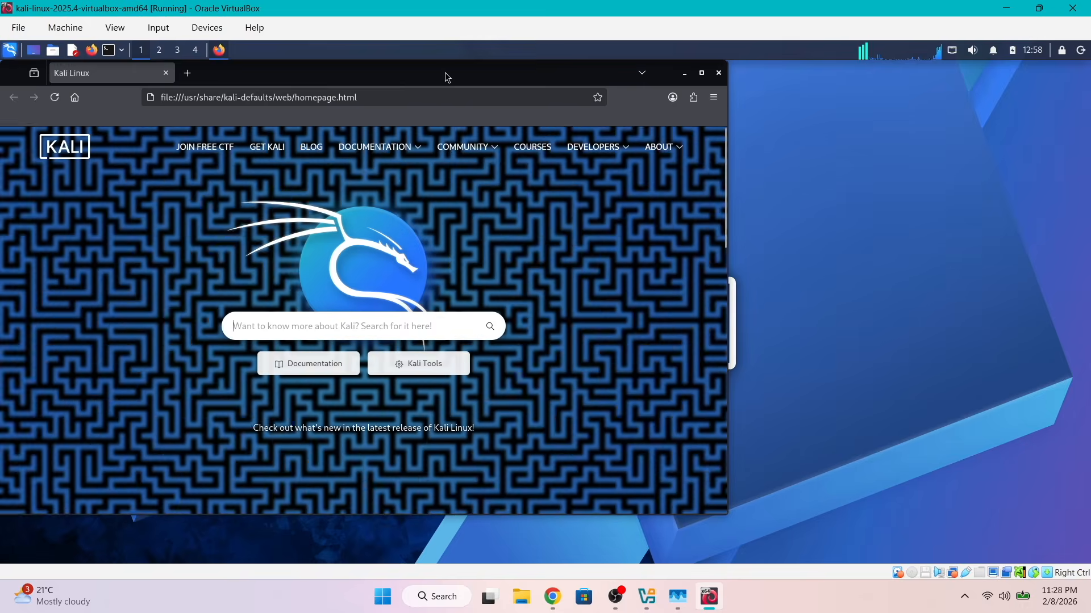
key(ctrl+t)
right_click(438, 117)
click(487, 222)
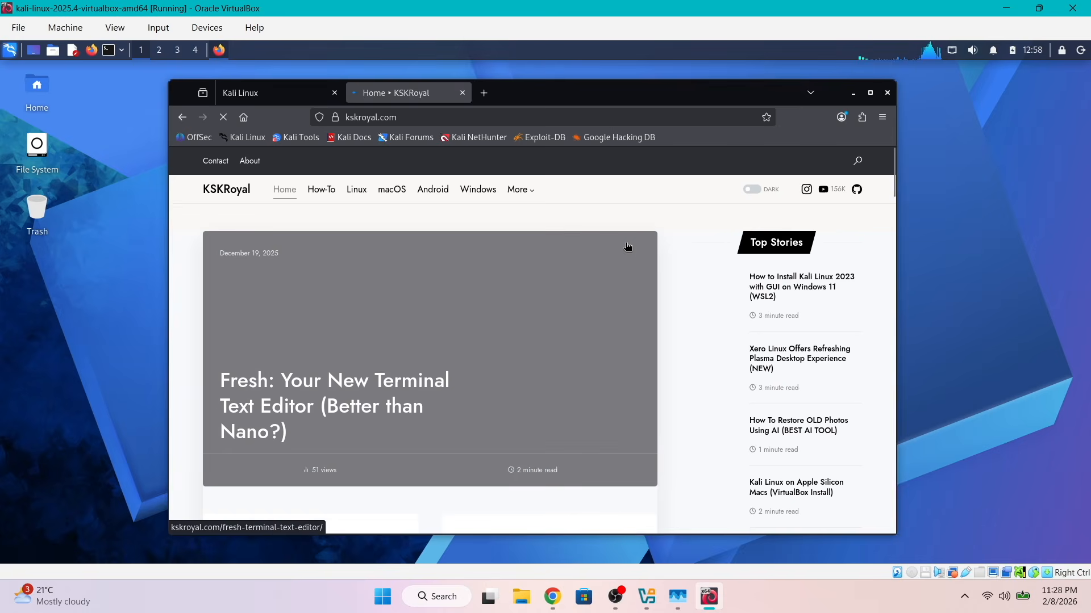
Open the article "How to Install Kali Linux 2023 with GUI on Windows 11 (WSL2)" and copy its address
click(761, 281)
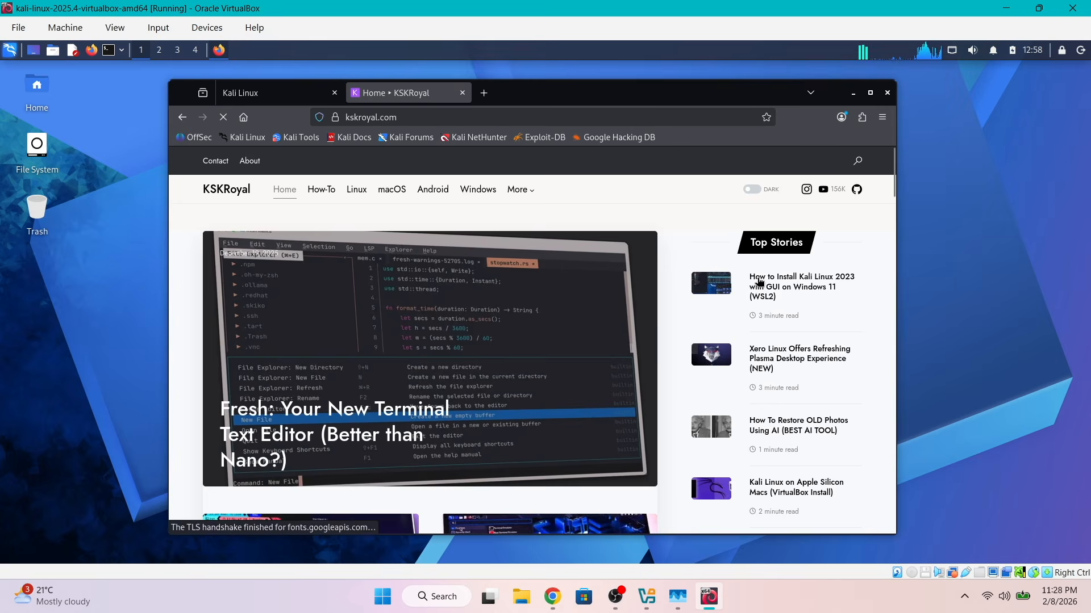
click(565, 117)
right_click(569, 121)
click(585, 190)
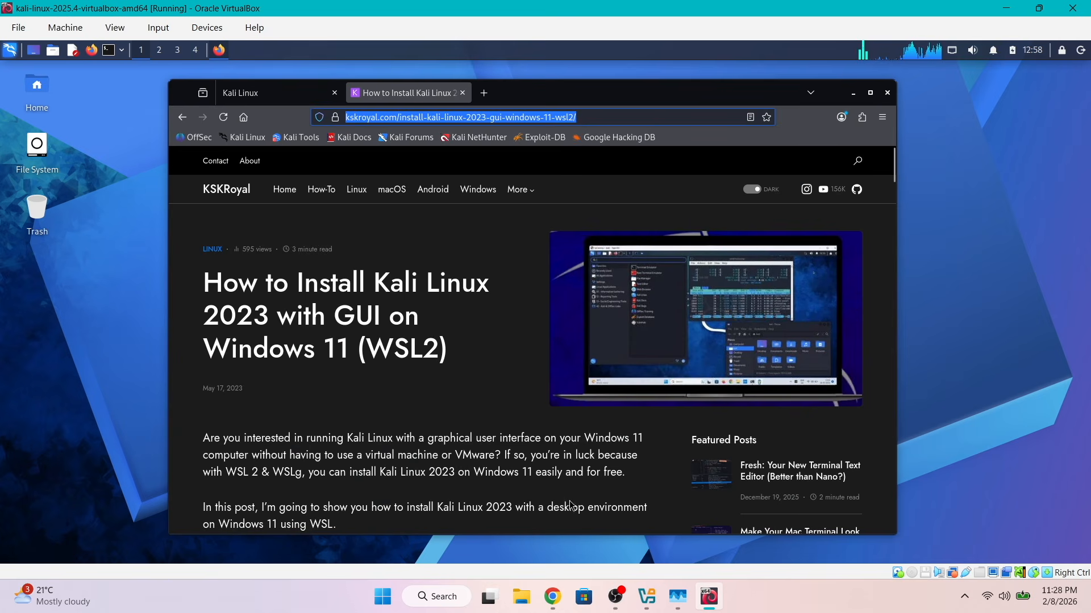
Switch to Chrome on Windows and open the article address copied from Kali in a new tab
click(552, 596)
key(ctrl+t)
right_click(330, 45)
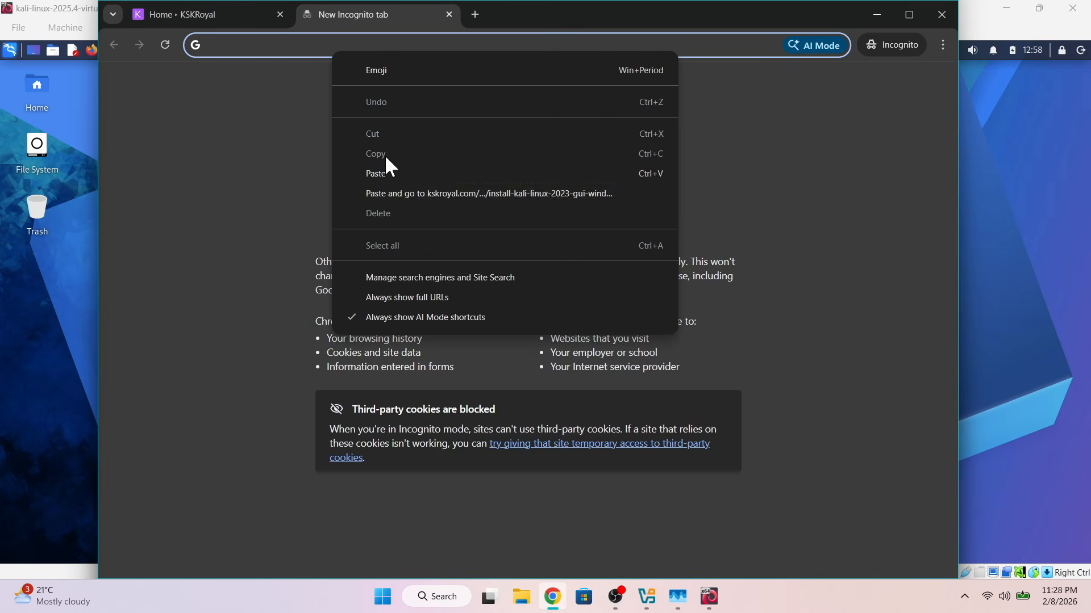
click(389, 194)
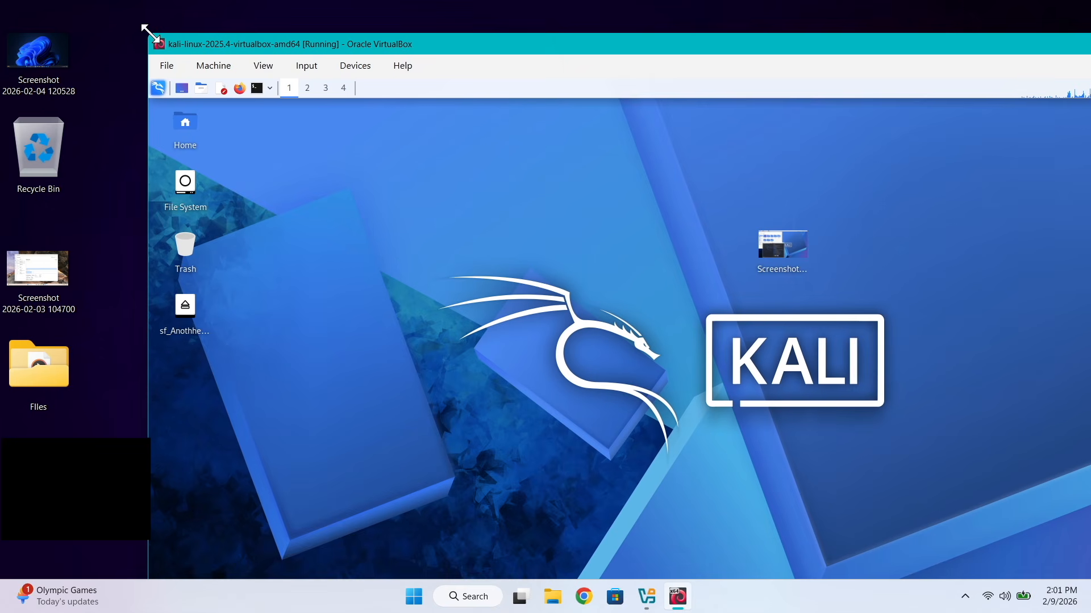
Transfer the two Windows desktop screenshots onto the Kali desktop, view Screenshot 2026-02-03 104700.png there and close the image viewer
drag(147, 33, 478, 55)
drag(527, 85, 259, 33)
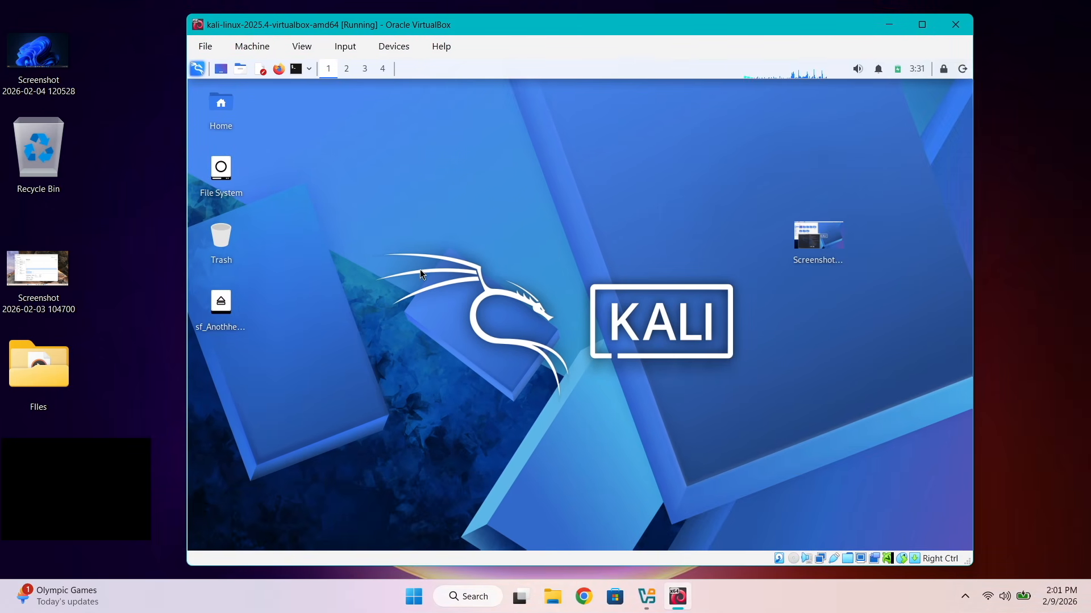
click(38, 269)
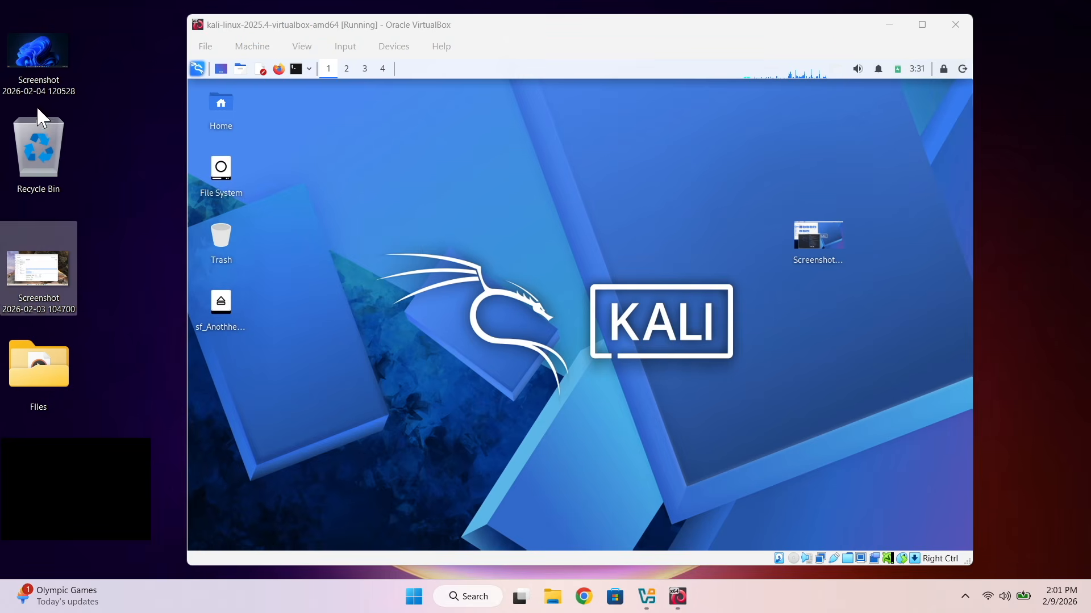
drag(39, 55, 512, 319)
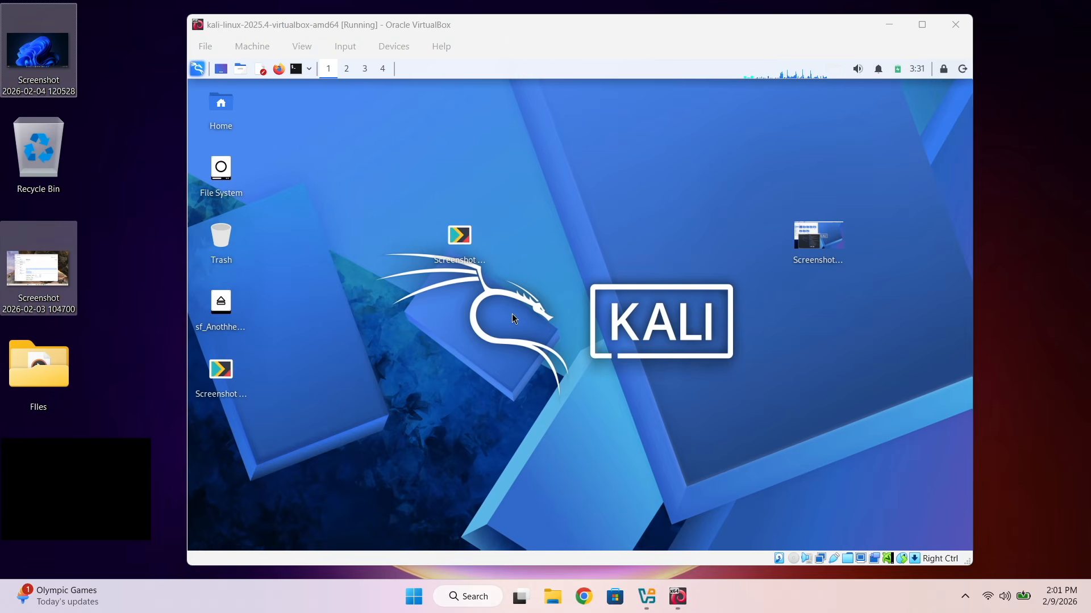
click(481, 308)
double_click(220, 369)
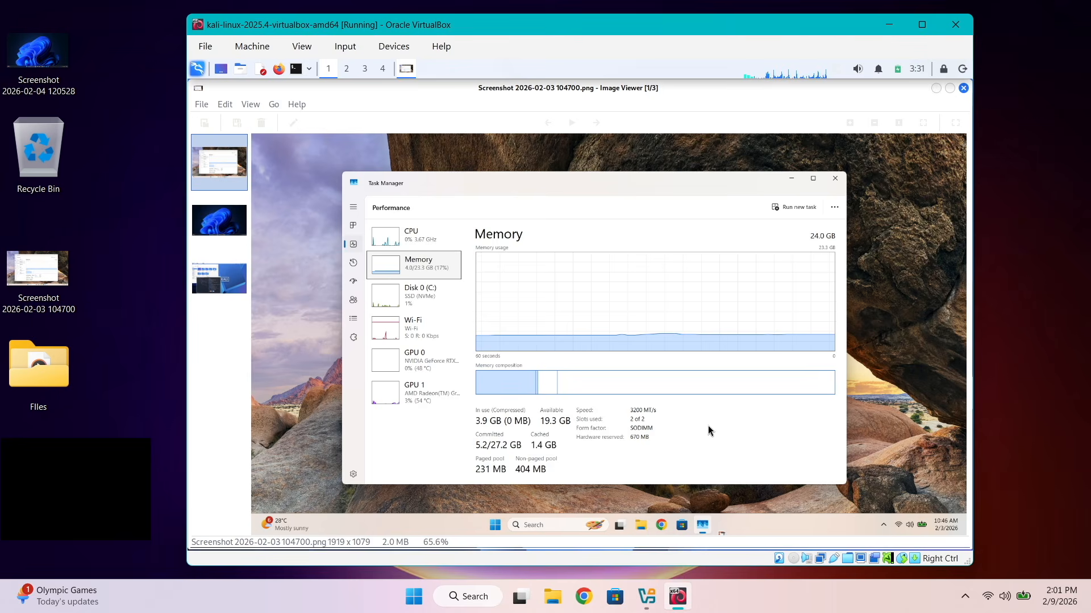
click(962, 88)
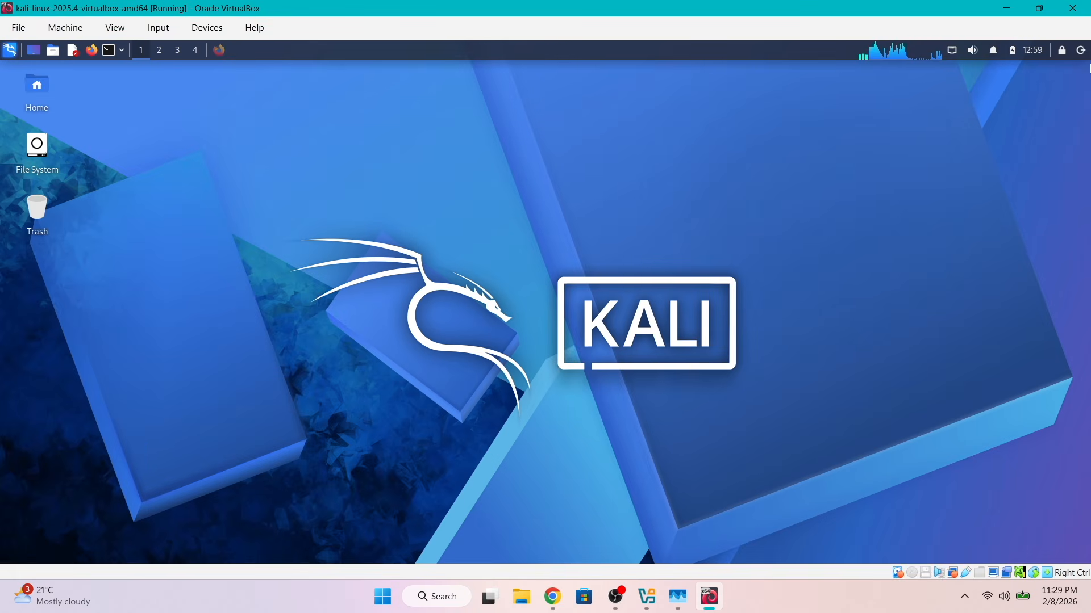
Switch to File Explorer on Windows, create a folder named Share in Documents and open it
click(631, 596)
key(super+e)
click(139, 245)
key(ctrl+shift+n)
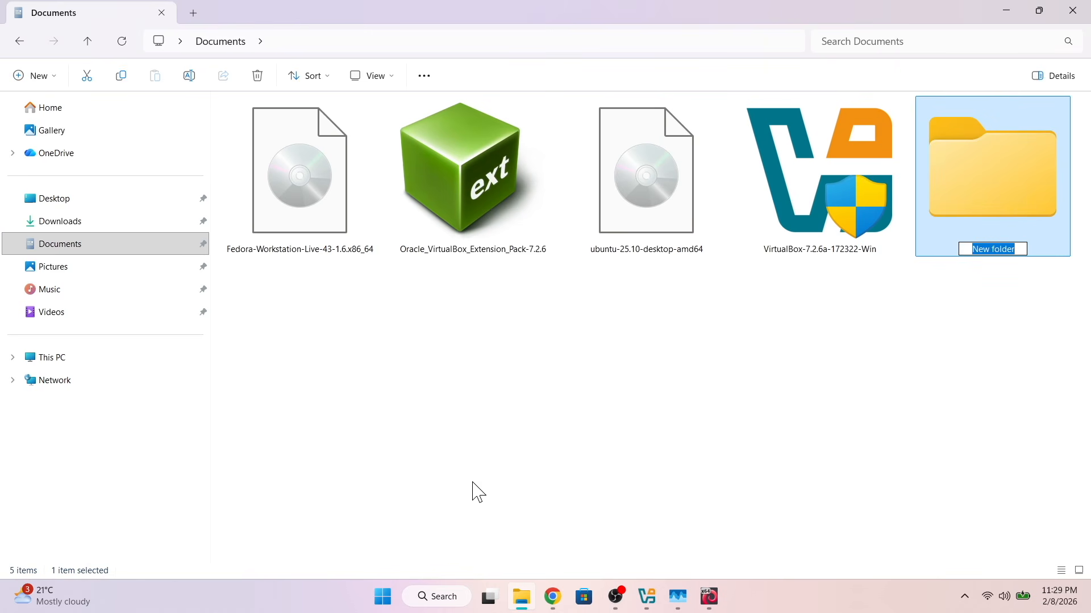
text(Share)
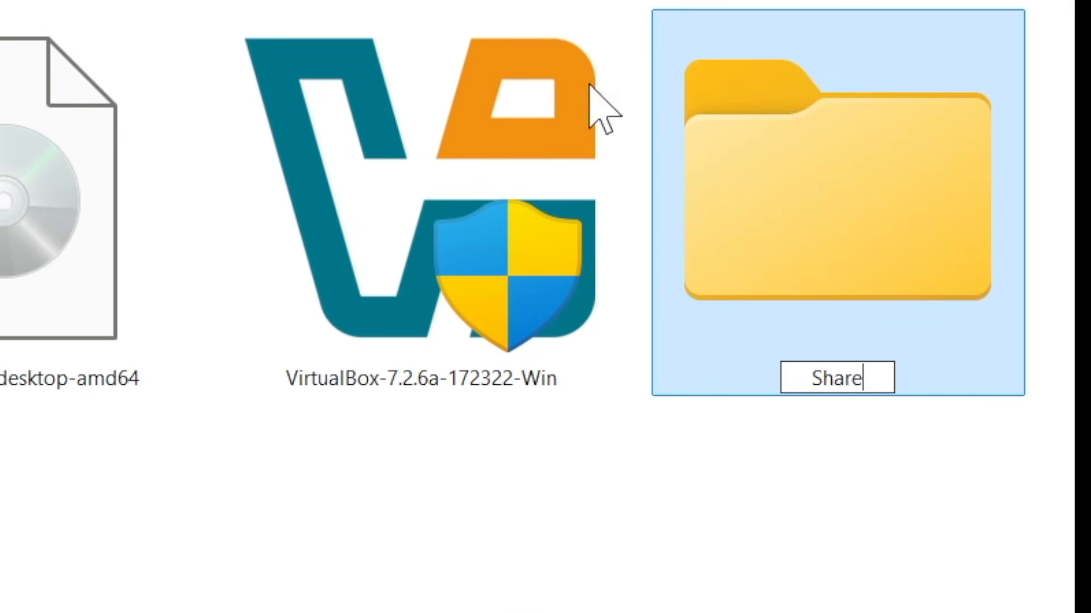
double_click(935, 243)
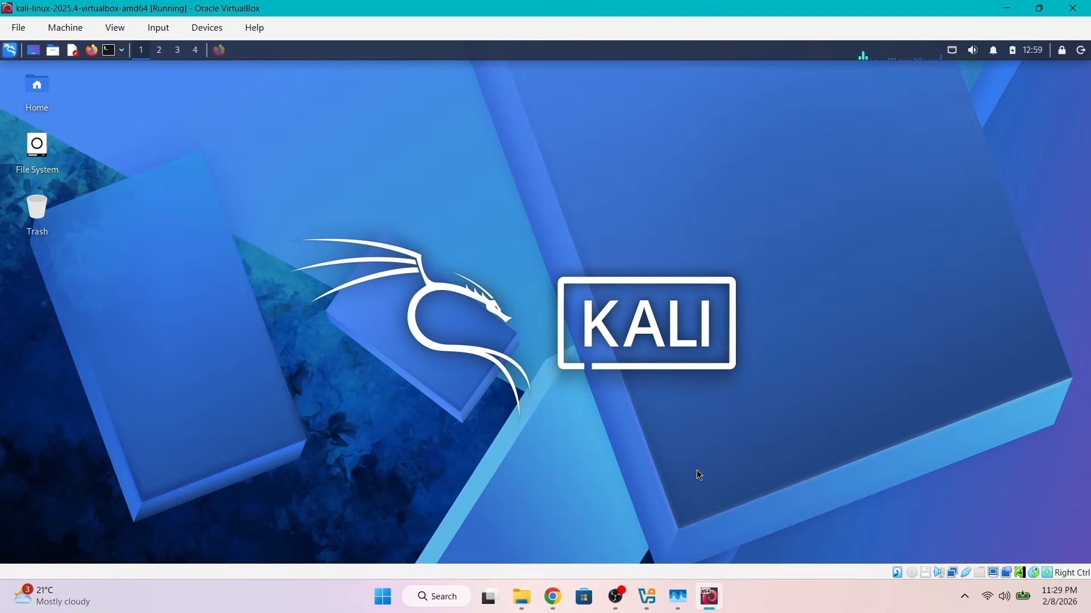
Switch to VirtualBox Manager and start adding a shared folder for the Kali virtual machine, with Documents\Share as its folder path
click(647, 596)
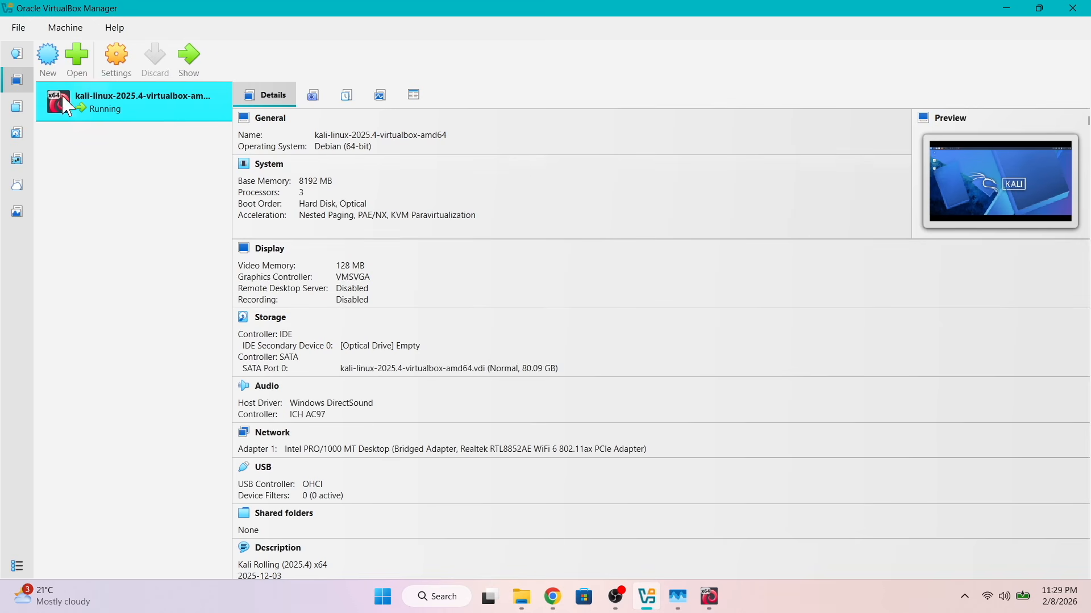
click(113, 67)
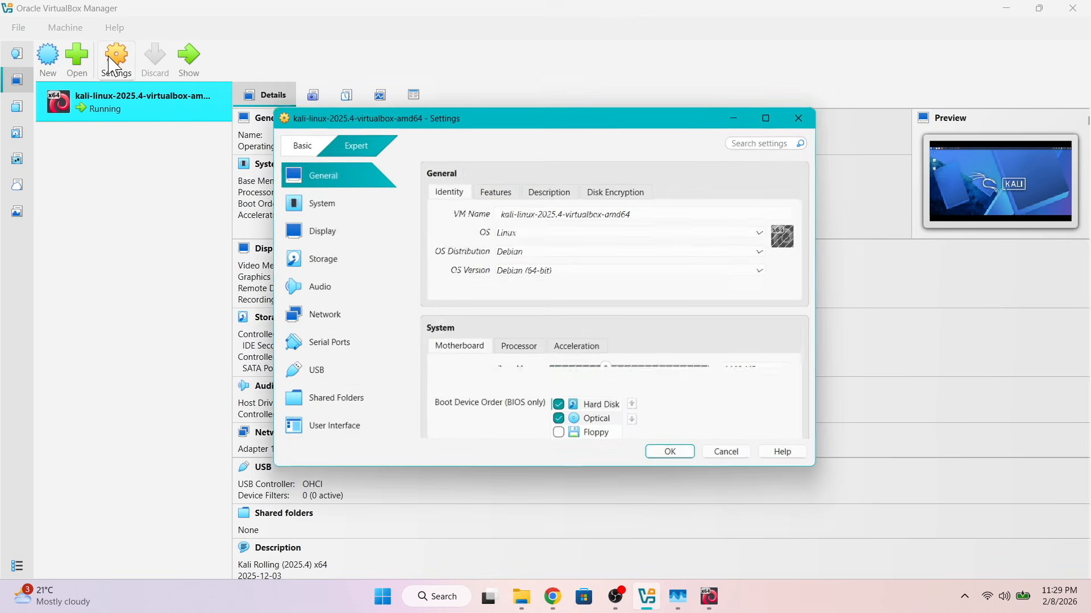
click(365, 396)
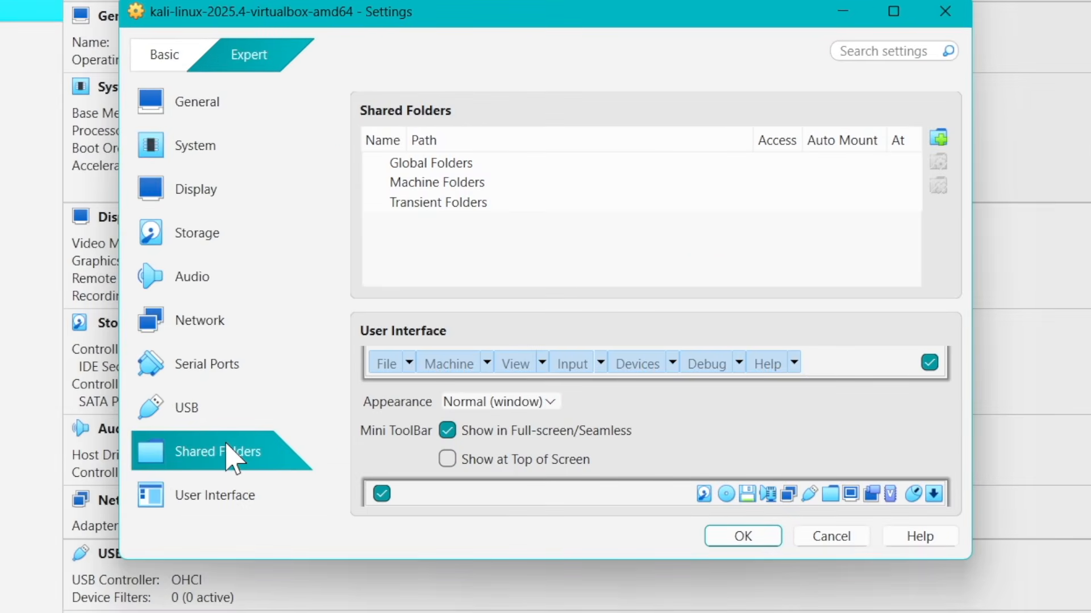
click(940, 138)
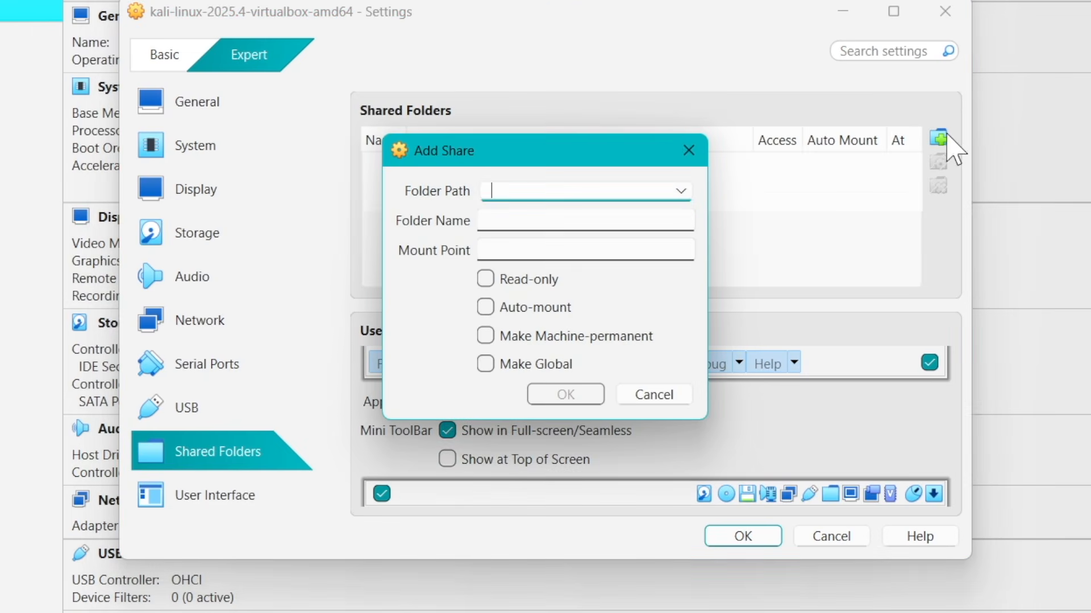
click(680, 192)
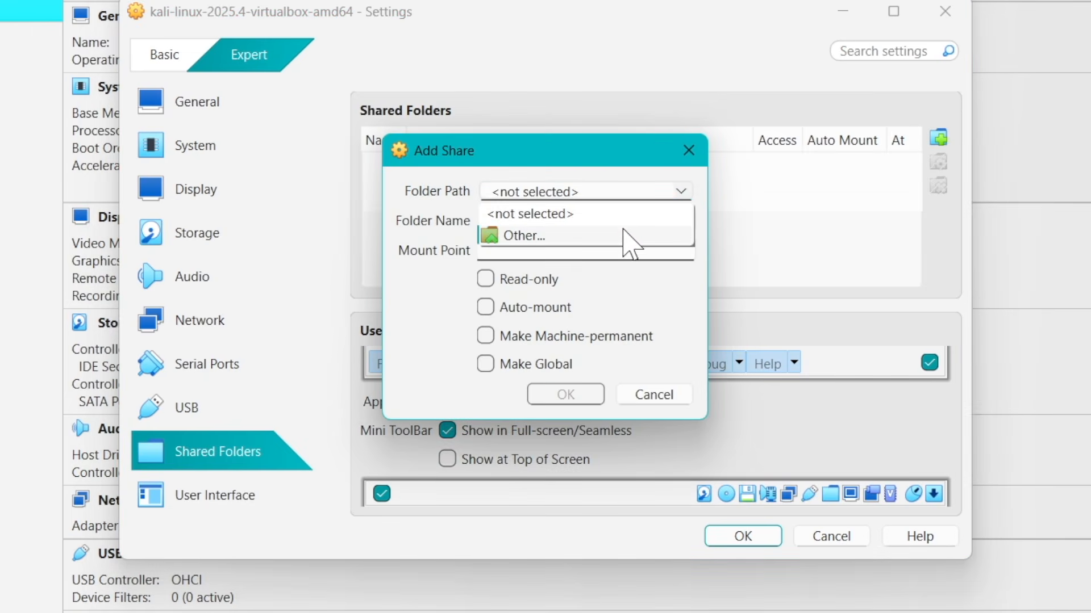
click(627, 236)
click(349, 456)
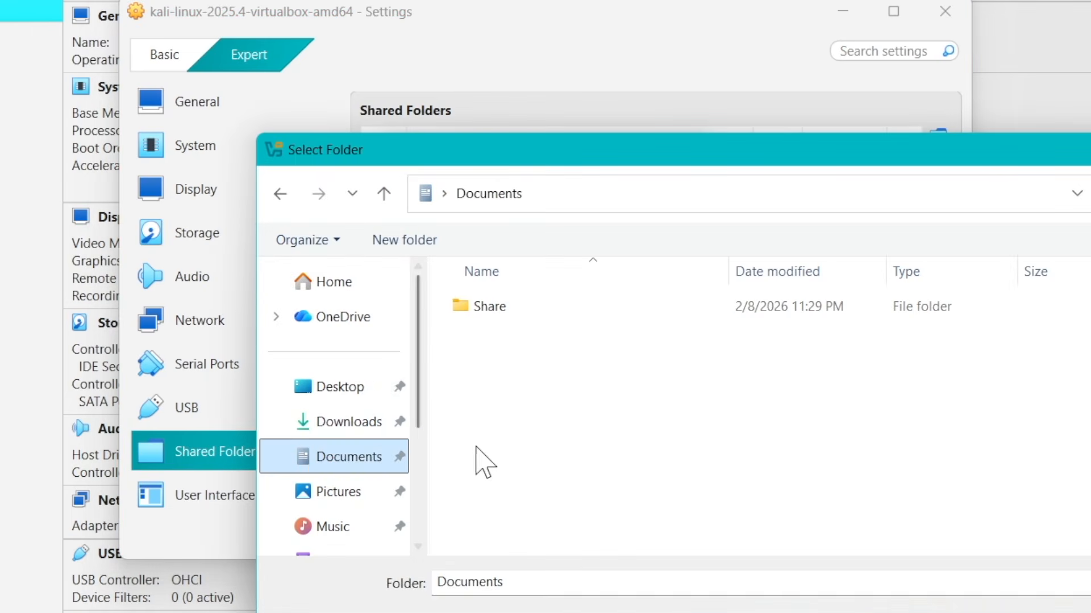
double_click(531, 310)
key(Return)
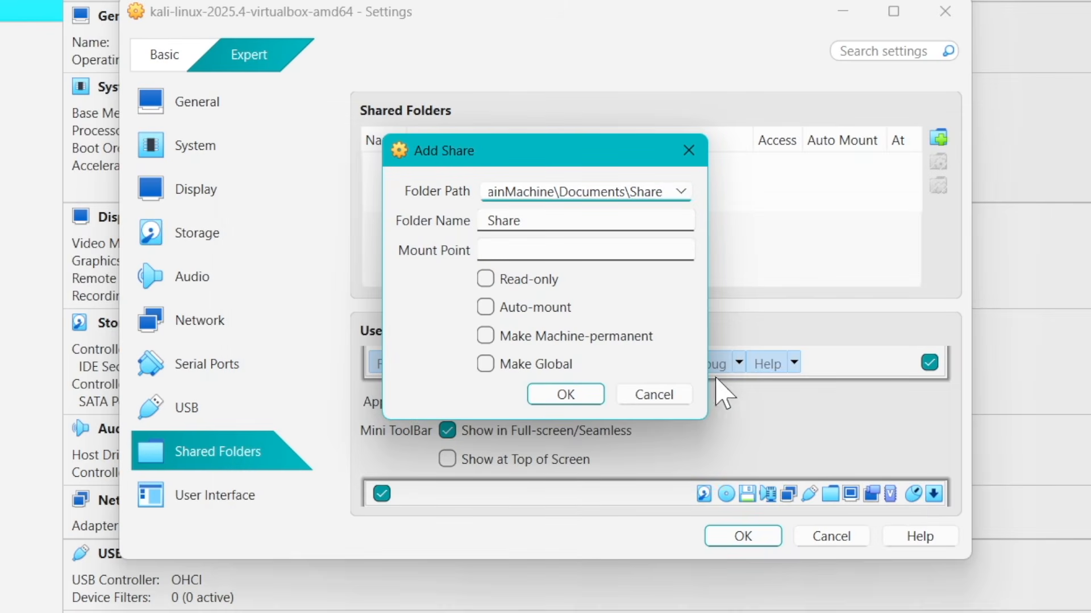
Enable Auto-mount and Make Machine-permanent for the Share folder, add it and save the virtual machine settings
click(543, 254)
click(493, 310)
click(486, 336)
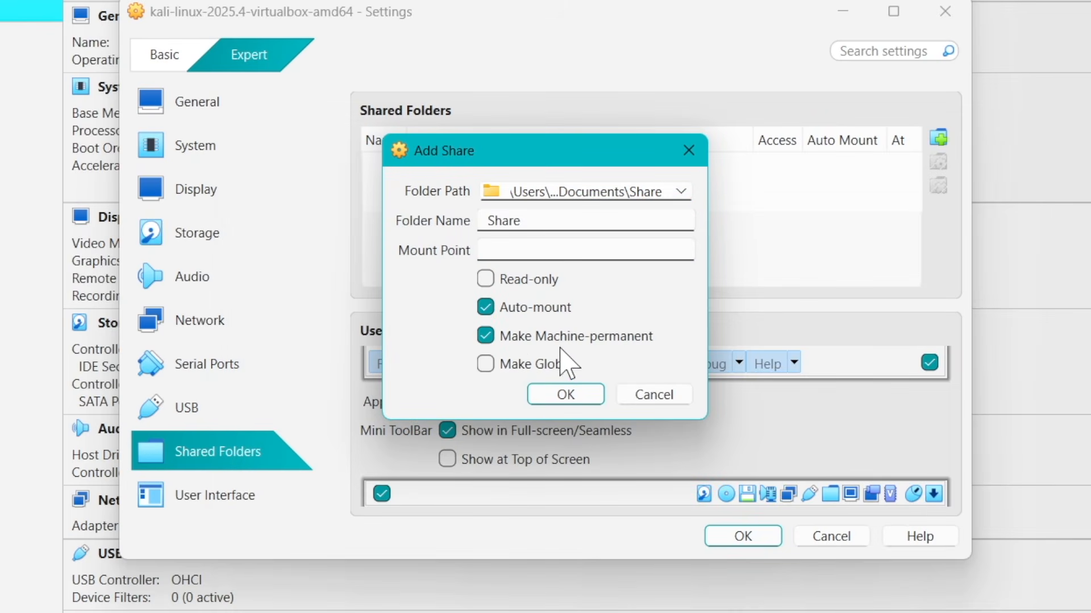
click(575, 396)
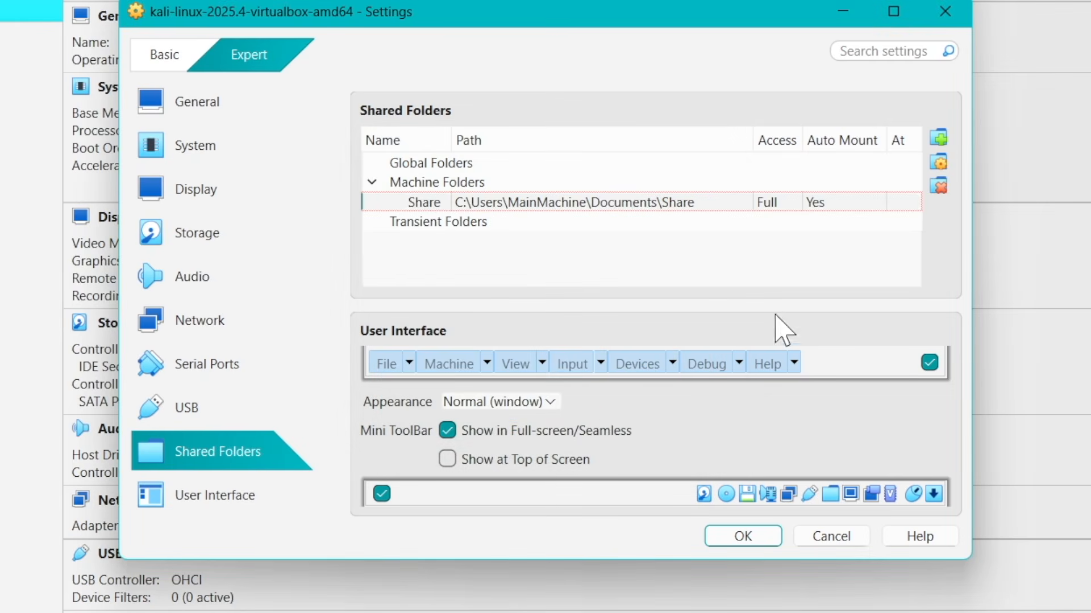
click(954, 537)
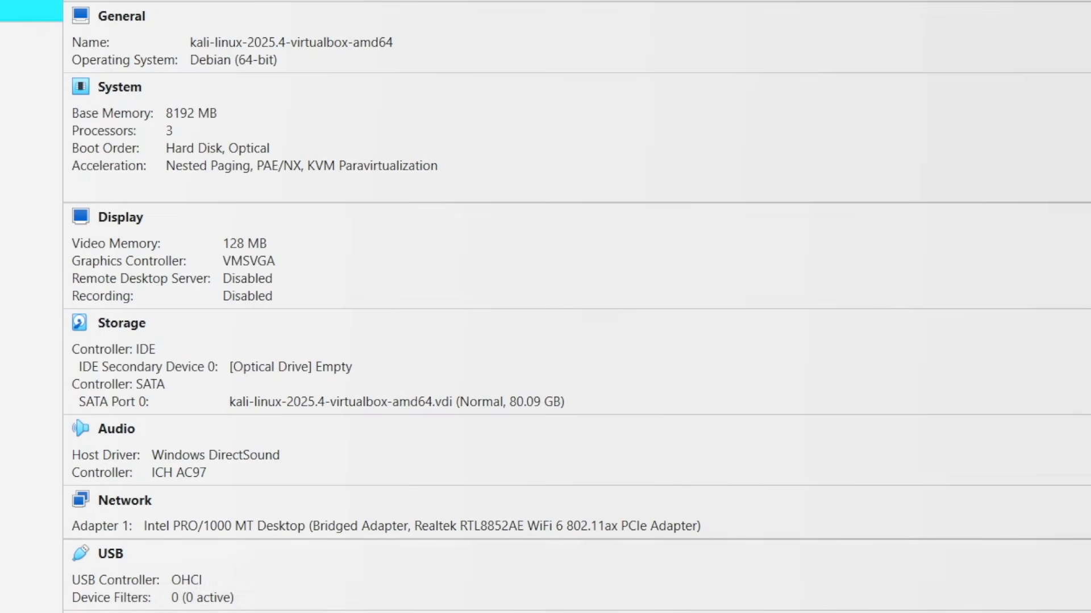
Switch to the running Kali virtual machine and open the sf_Share device in the Thunar file manager
click(708, 598)
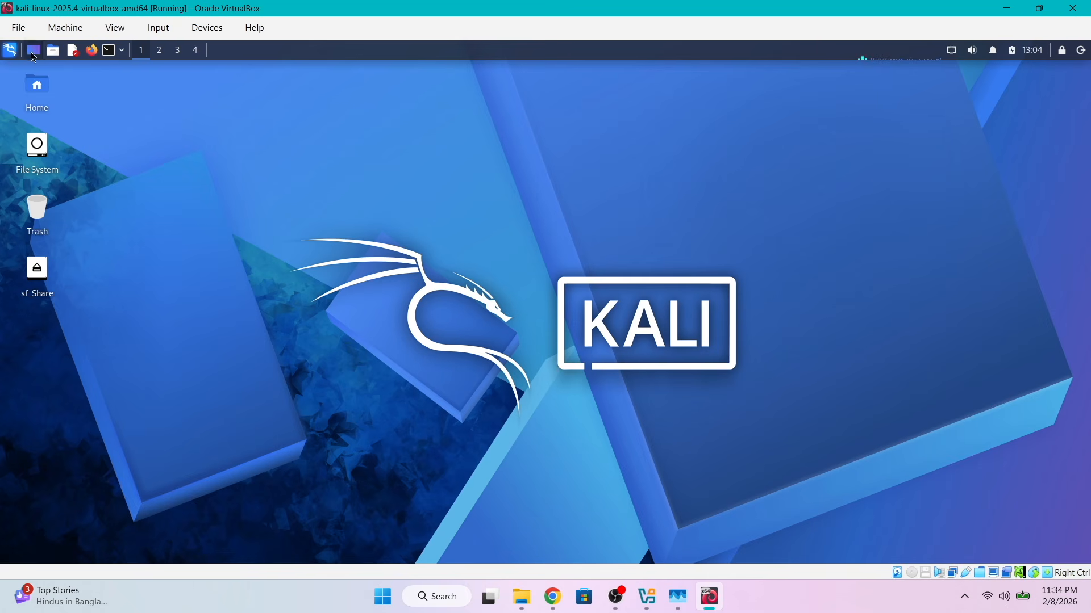
click(53, 52)
click(85, 71)
drag(281, 69, 578, 150)
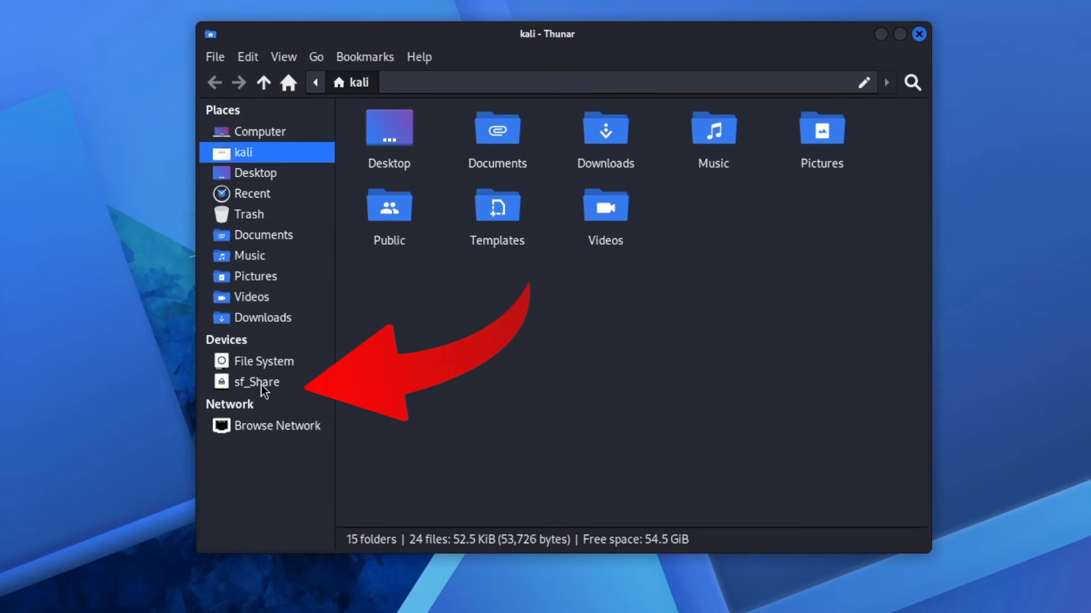
click(262, 386)
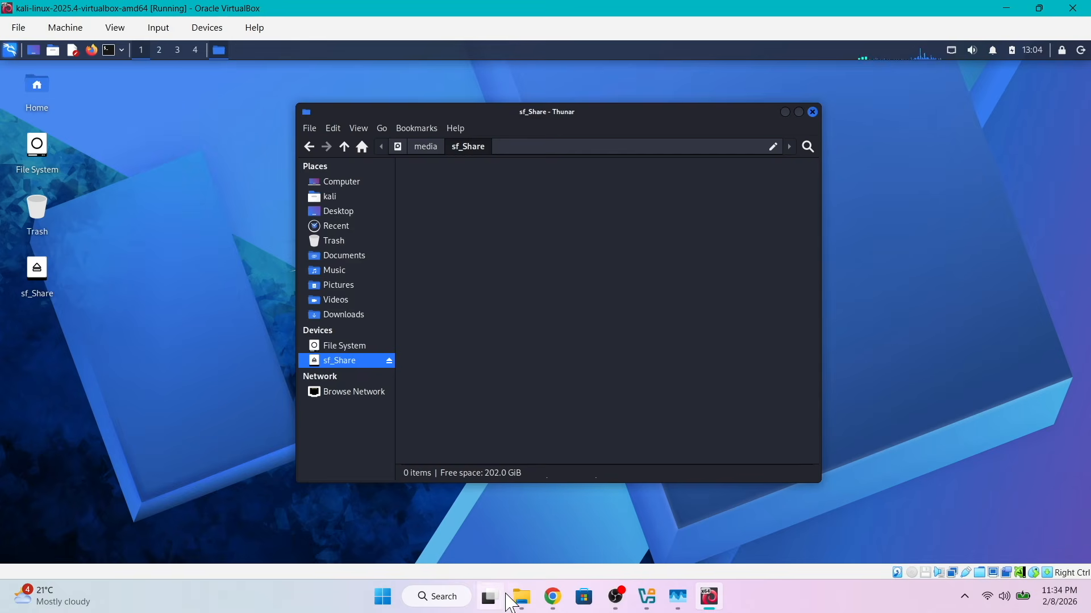
Switch to File Explorer on Windows, move VirtualBox-7.2.6a-172322-Win from Documents into the Share folder and open that folder
click(521, 597)
click(156, 246)
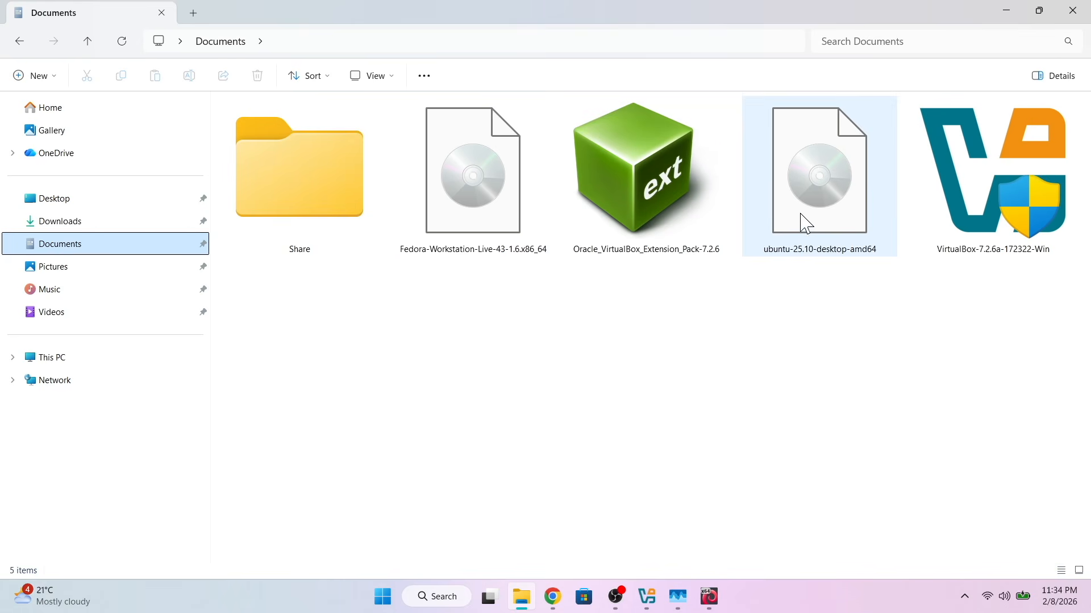
click(988, 216)
drag(988, 216, 301, 211)
double_click(329, 193)
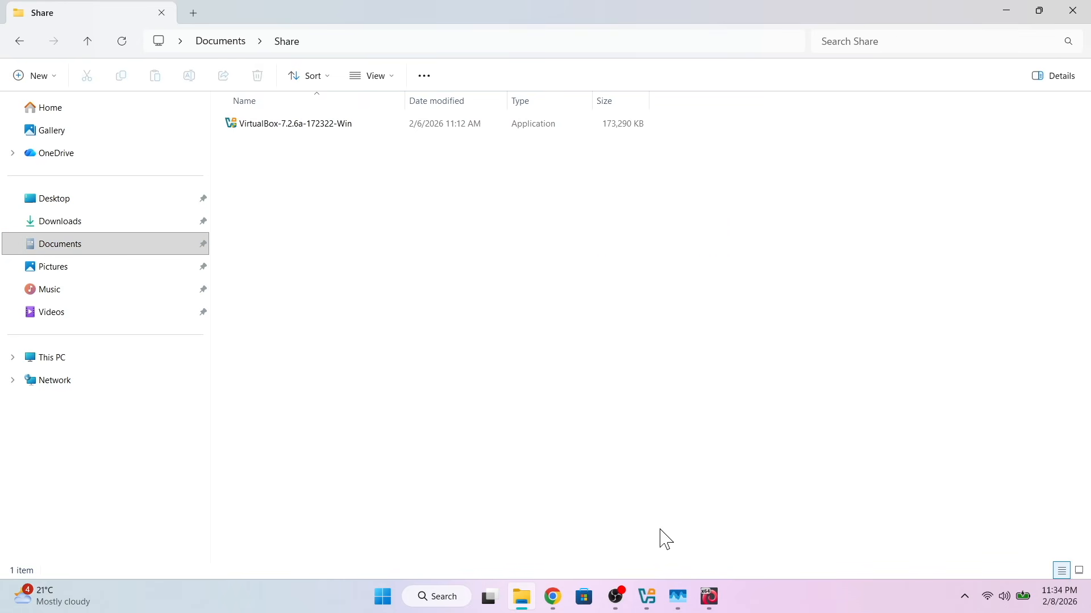
Switch back to Kali and check sf_Share in Thunar for the VirtualBox installer moved from Windows
click(700, 605)
right_click(511, 237)
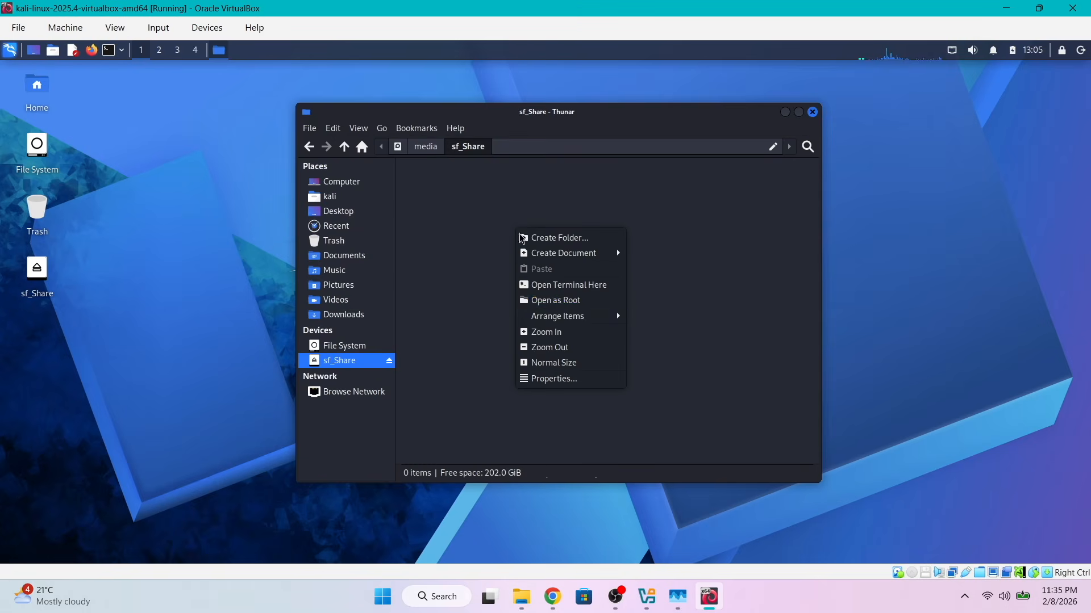
click(386, 188)
click(340, 346)
click(342, 361)
click(458, 193)
scroll(582, 364, up, 2)
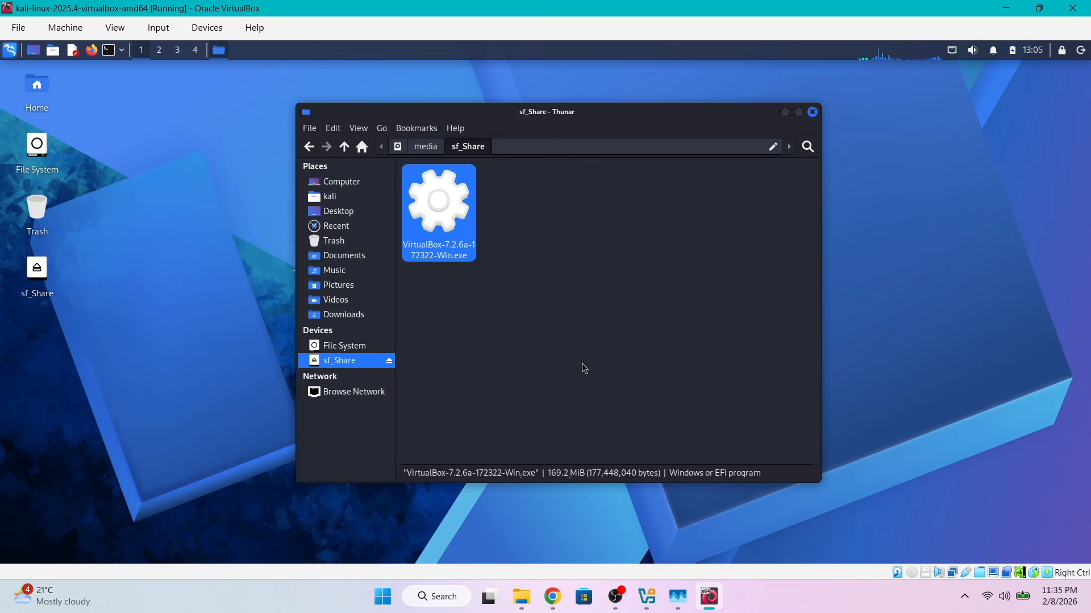
click(527, 230)
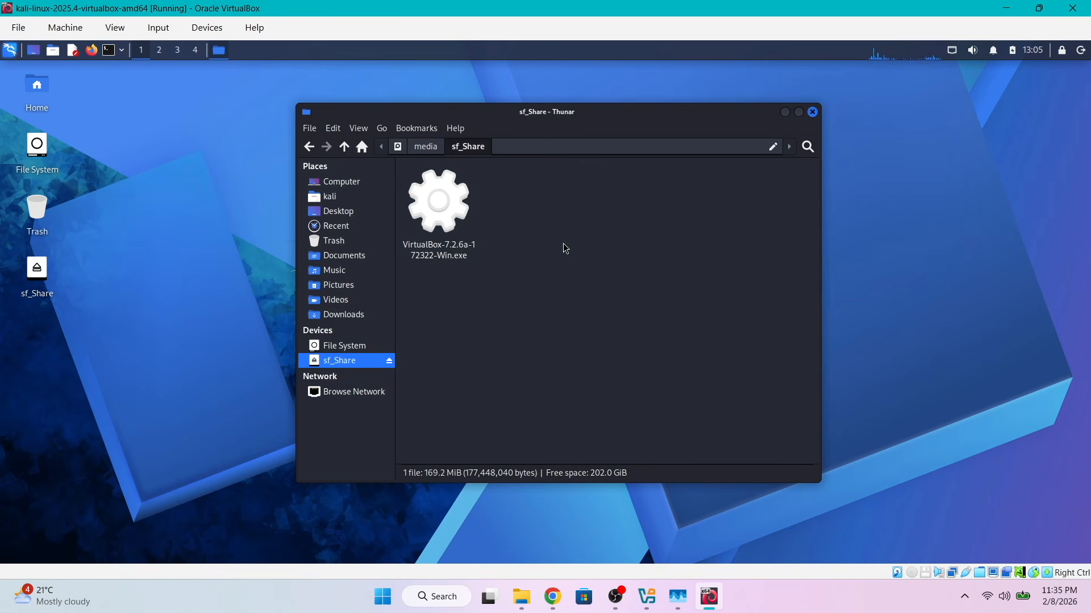
Take several screenshots of the Kali desktop with the sf_Share folder open
key(Print)
key(Print)
key(Print)
key(Print)
key(Print)
key(Print)
key(Print)
key(Print)
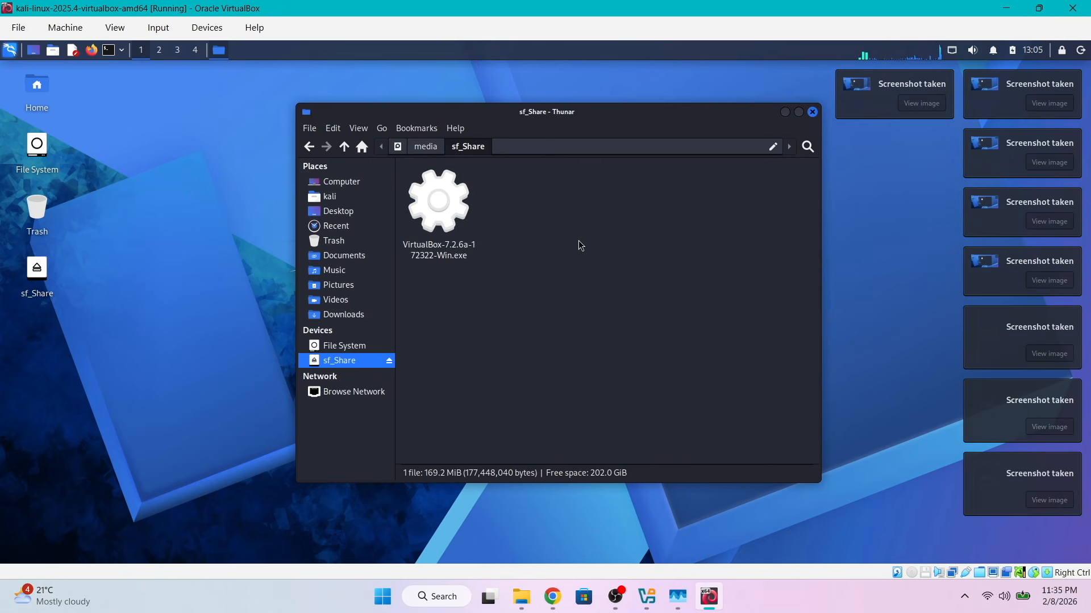
Copy the three new screenshots from the Kali Pictures folder into sf_Share
click(338, 287)
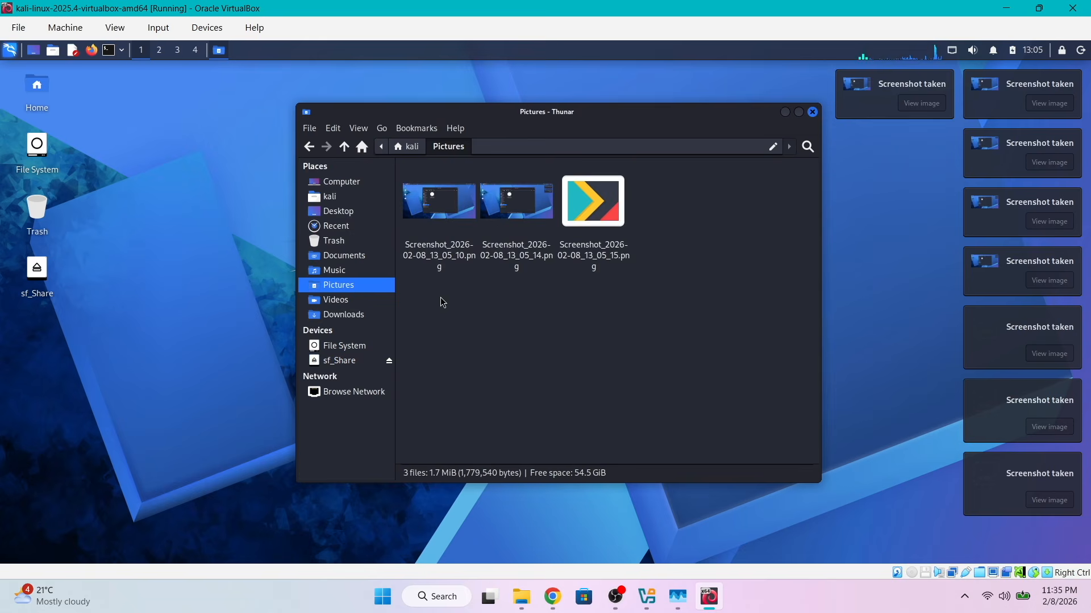
drag(691, 312, 471, 258)
key(ctrl+c)
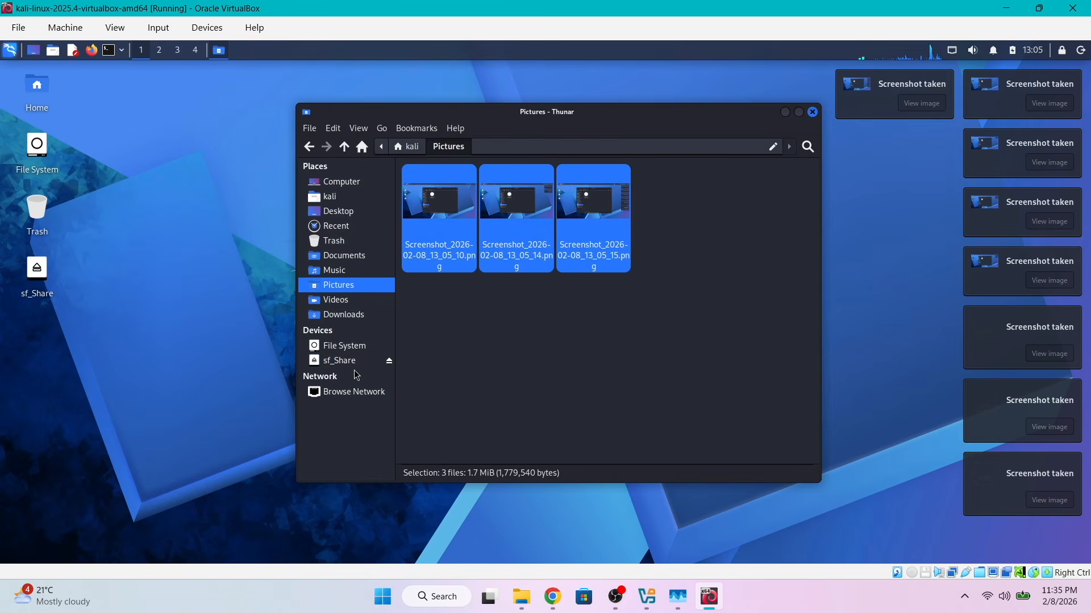
click(339, 361)
right_click(593, 265)
click(640, 307)
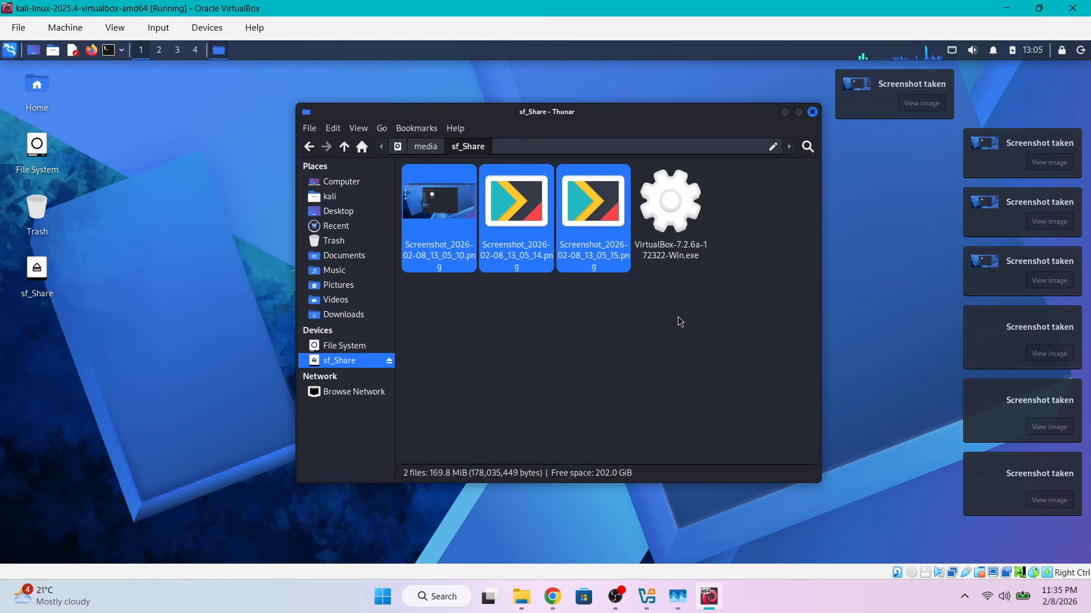
In File Explorer on Windows, show the Share folder as large thumbnails, view Screenshot_2026-02-08_13_05_15, and close the viewer and folder window
click(521, 597)
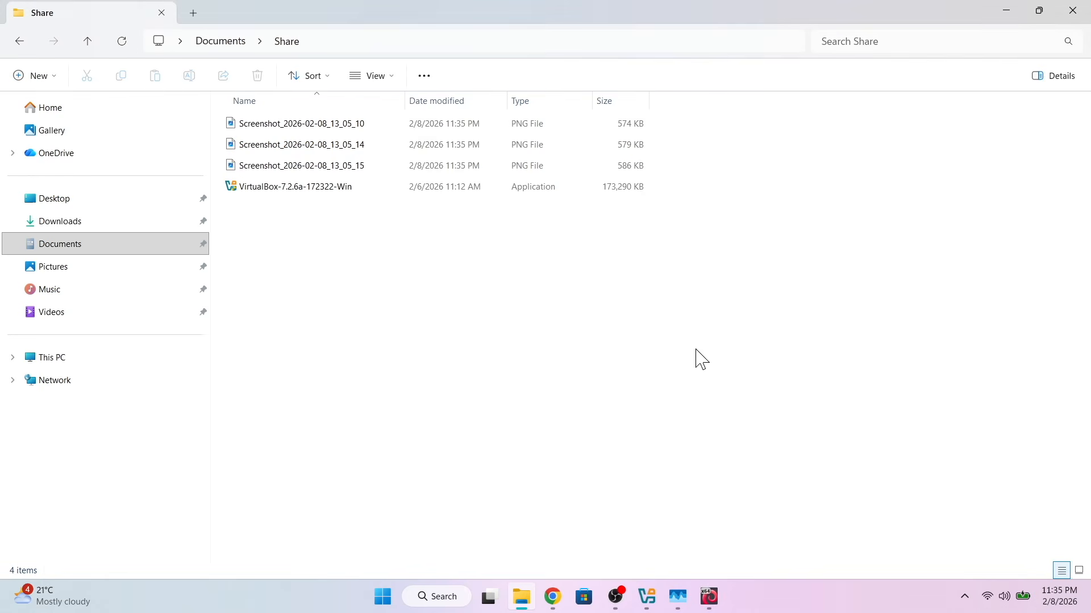
click(372, 75)
click(384, 129)
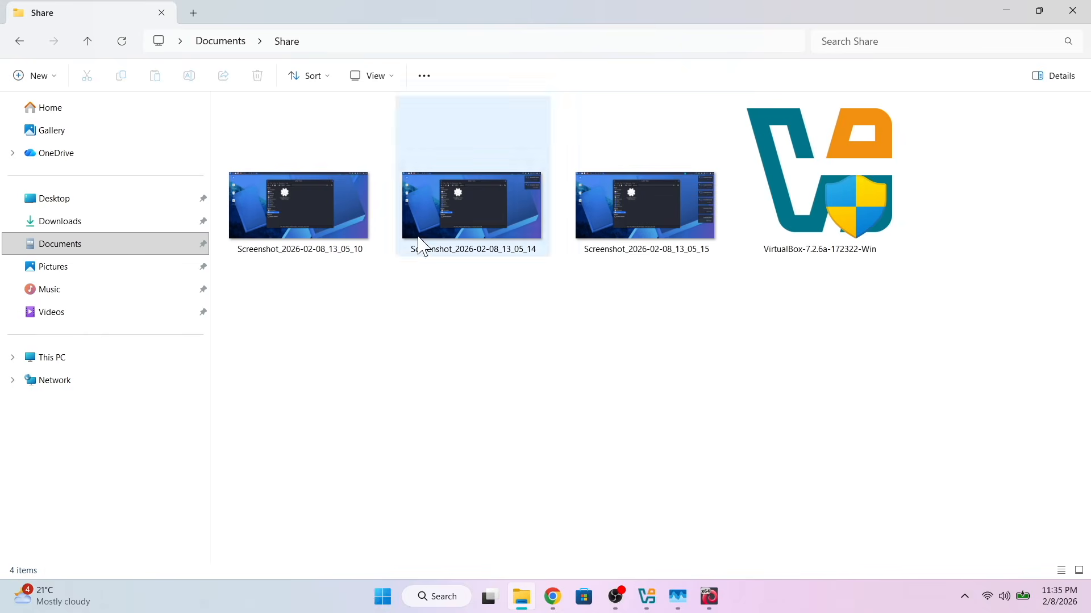
double_click(650, 219)
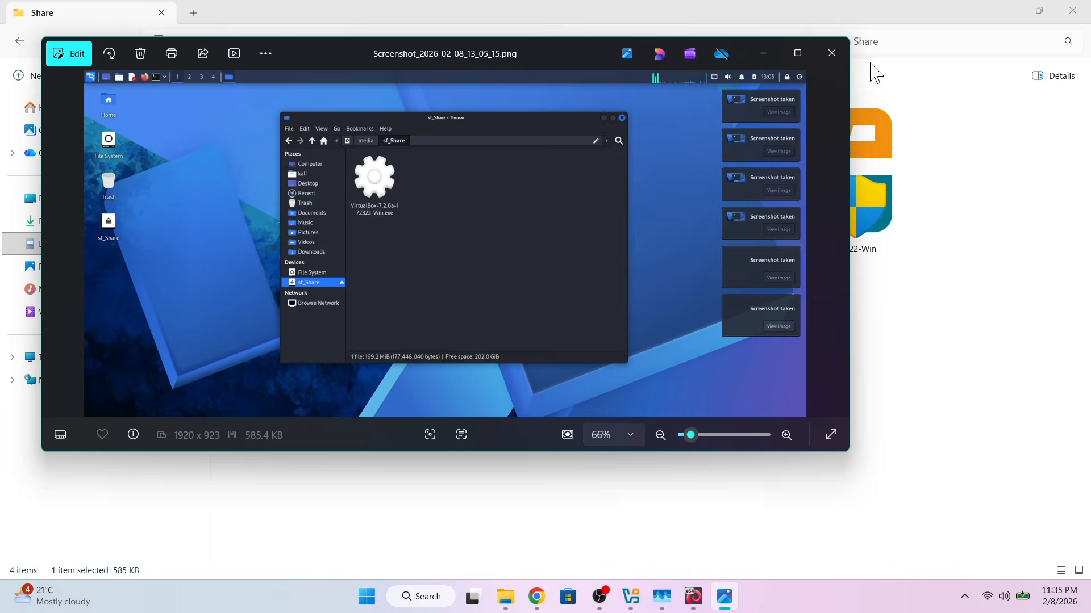
click(832, 53)
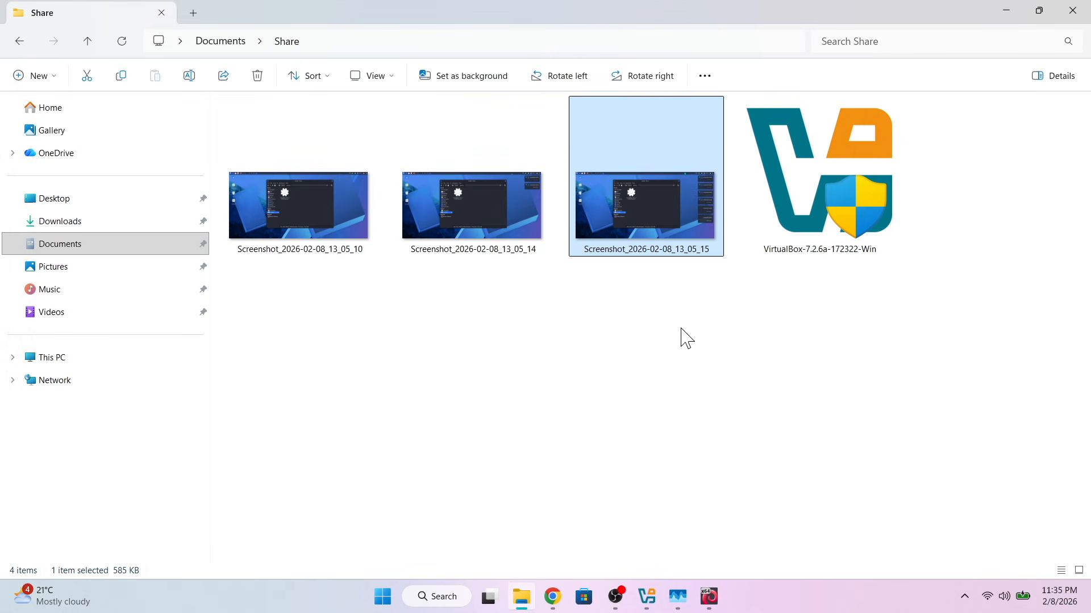
click(1073, 10)
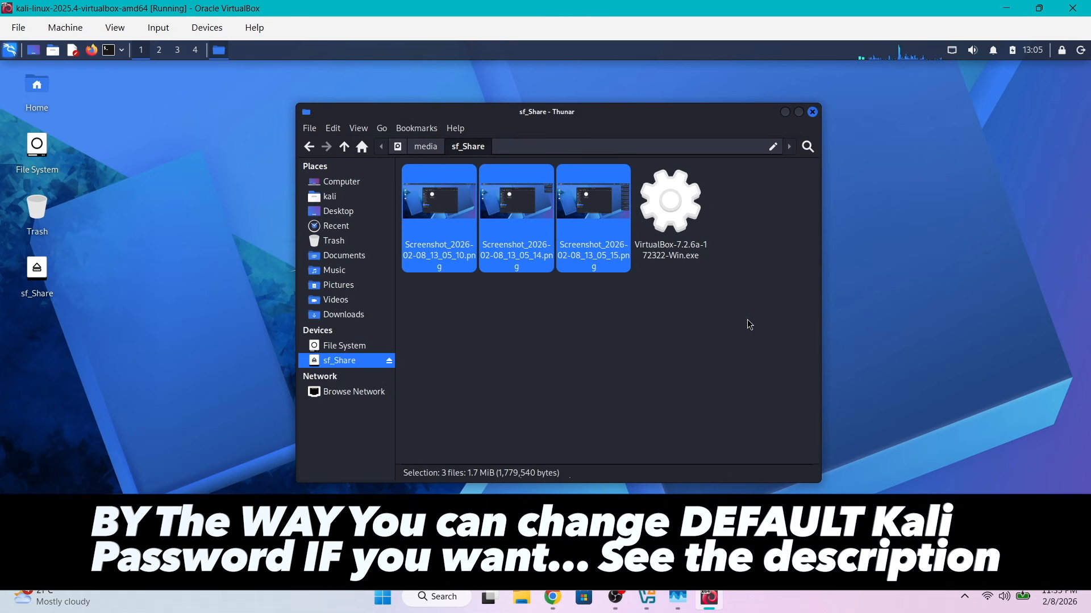
Close Thunar in Kali, restart the virtual machine and boot the Kali GNU/Linux entry
click(749, 324)
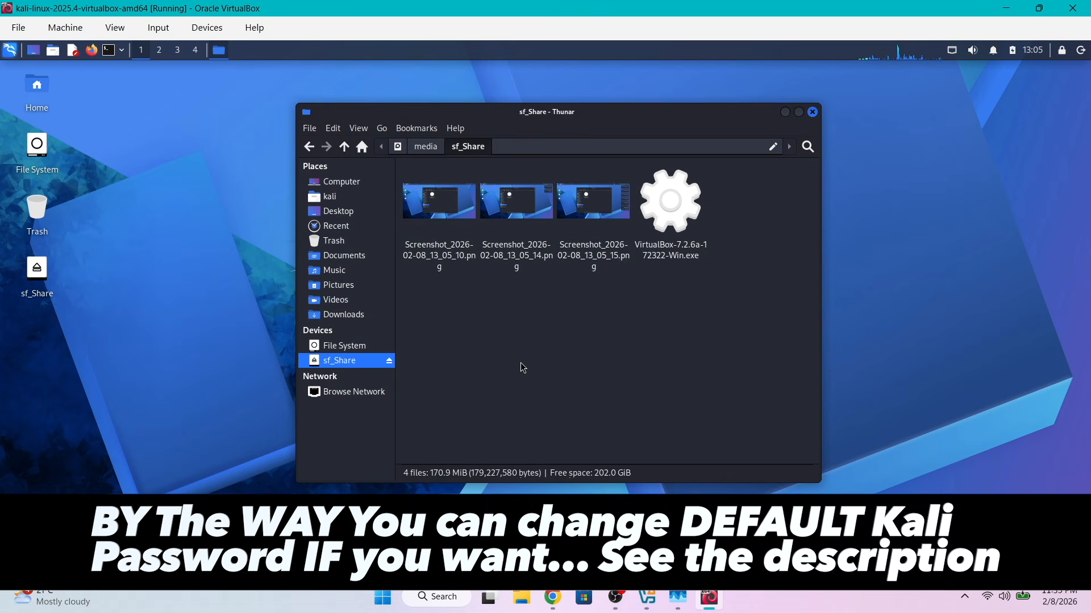
click(813, 113)
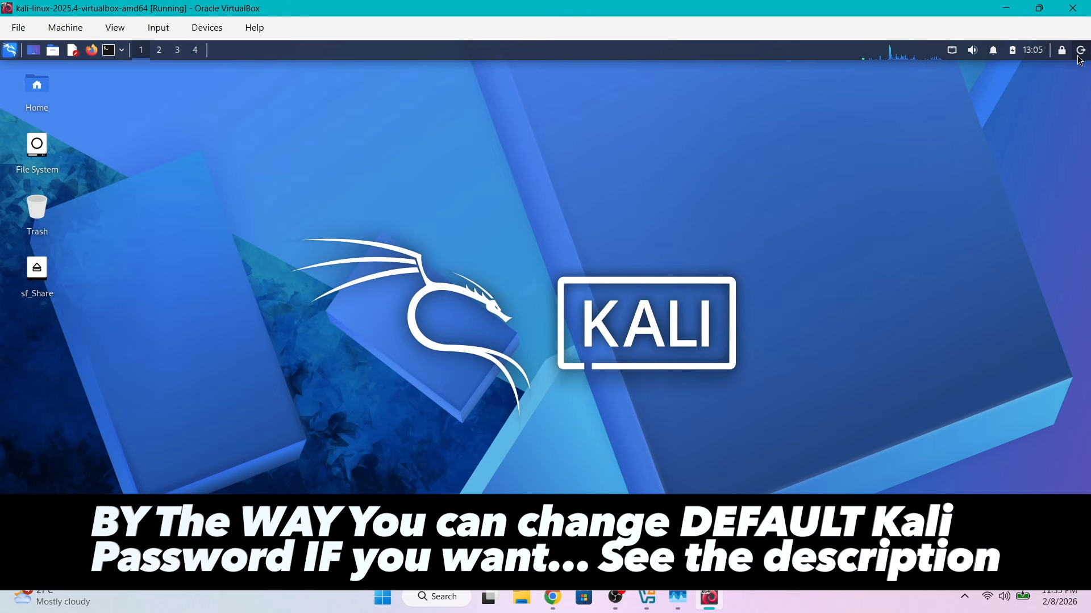
click(1081, 52)
click(554, 282)
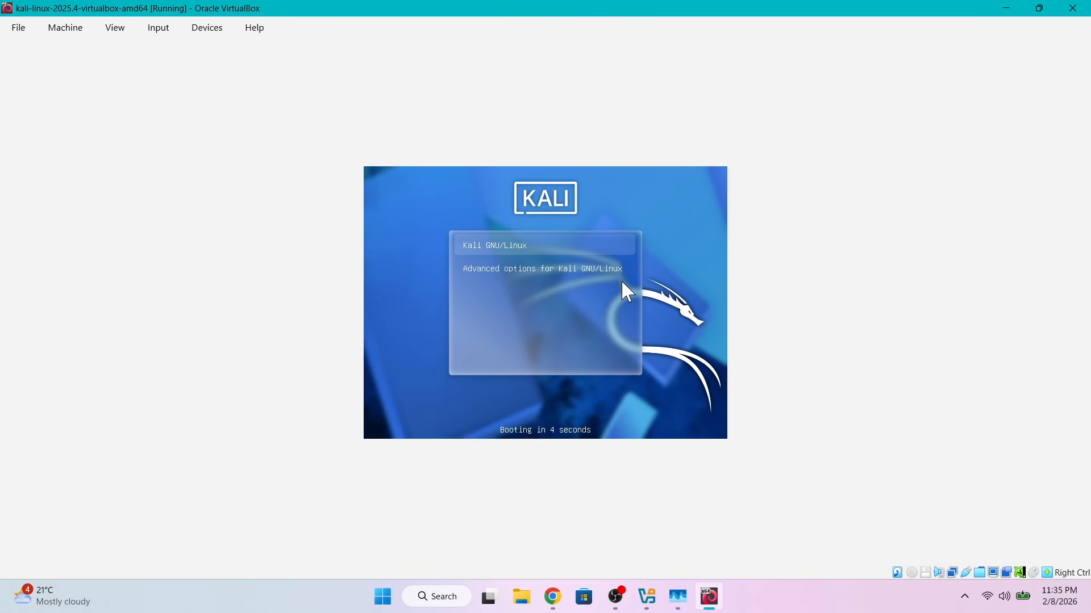
key(Return)
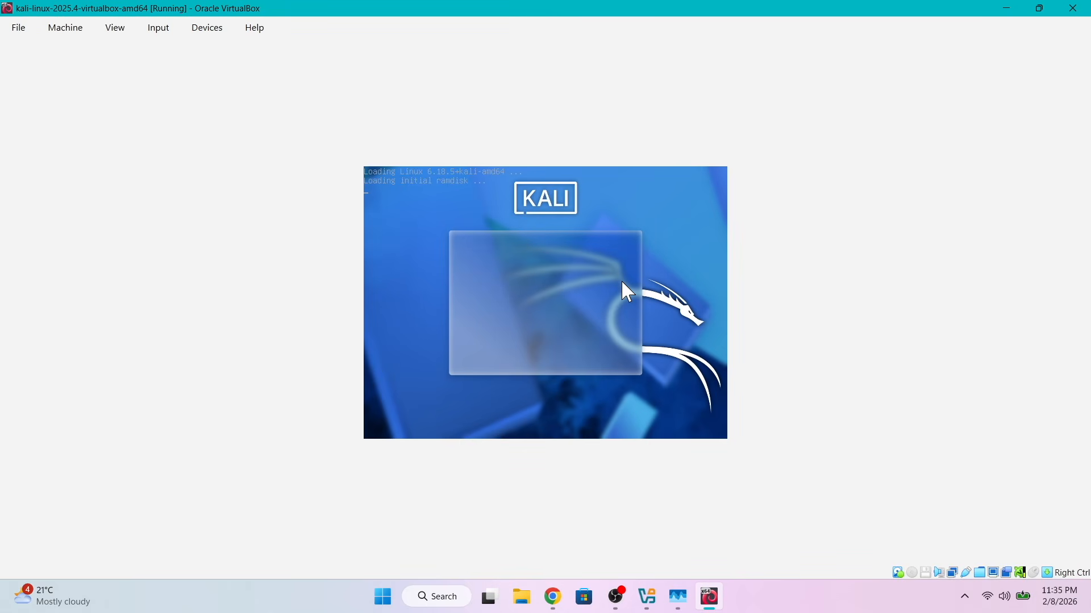